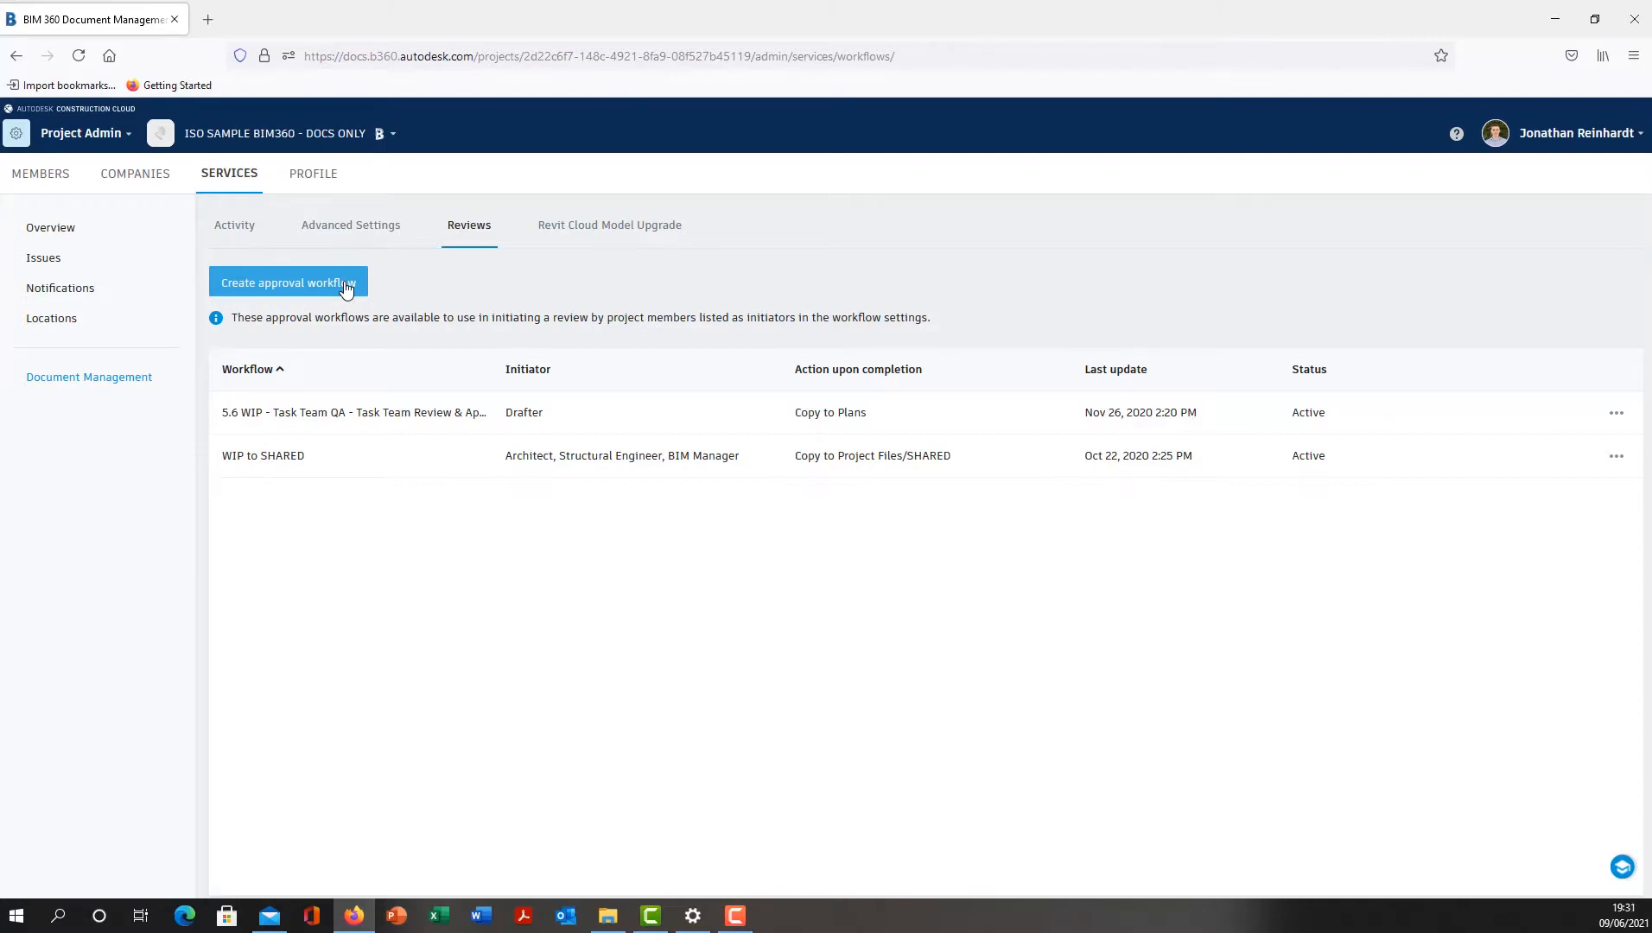
- Create an approval workflow from the Two Step Approval template and name it "File QA"
click(345, 285)
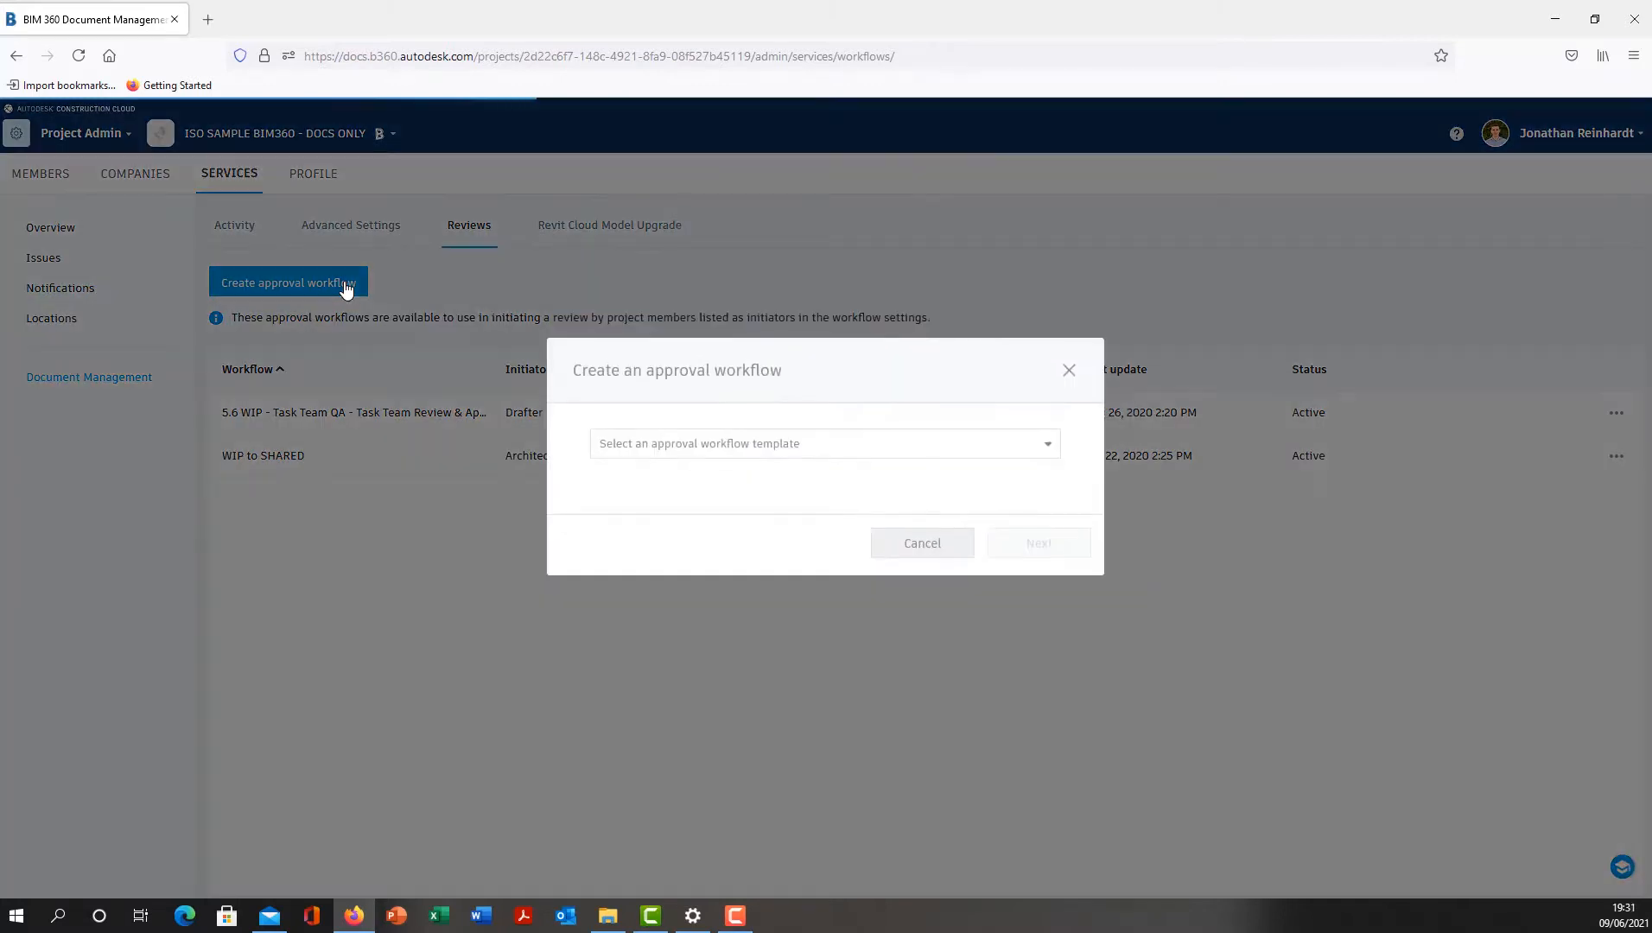
click(910, 446)
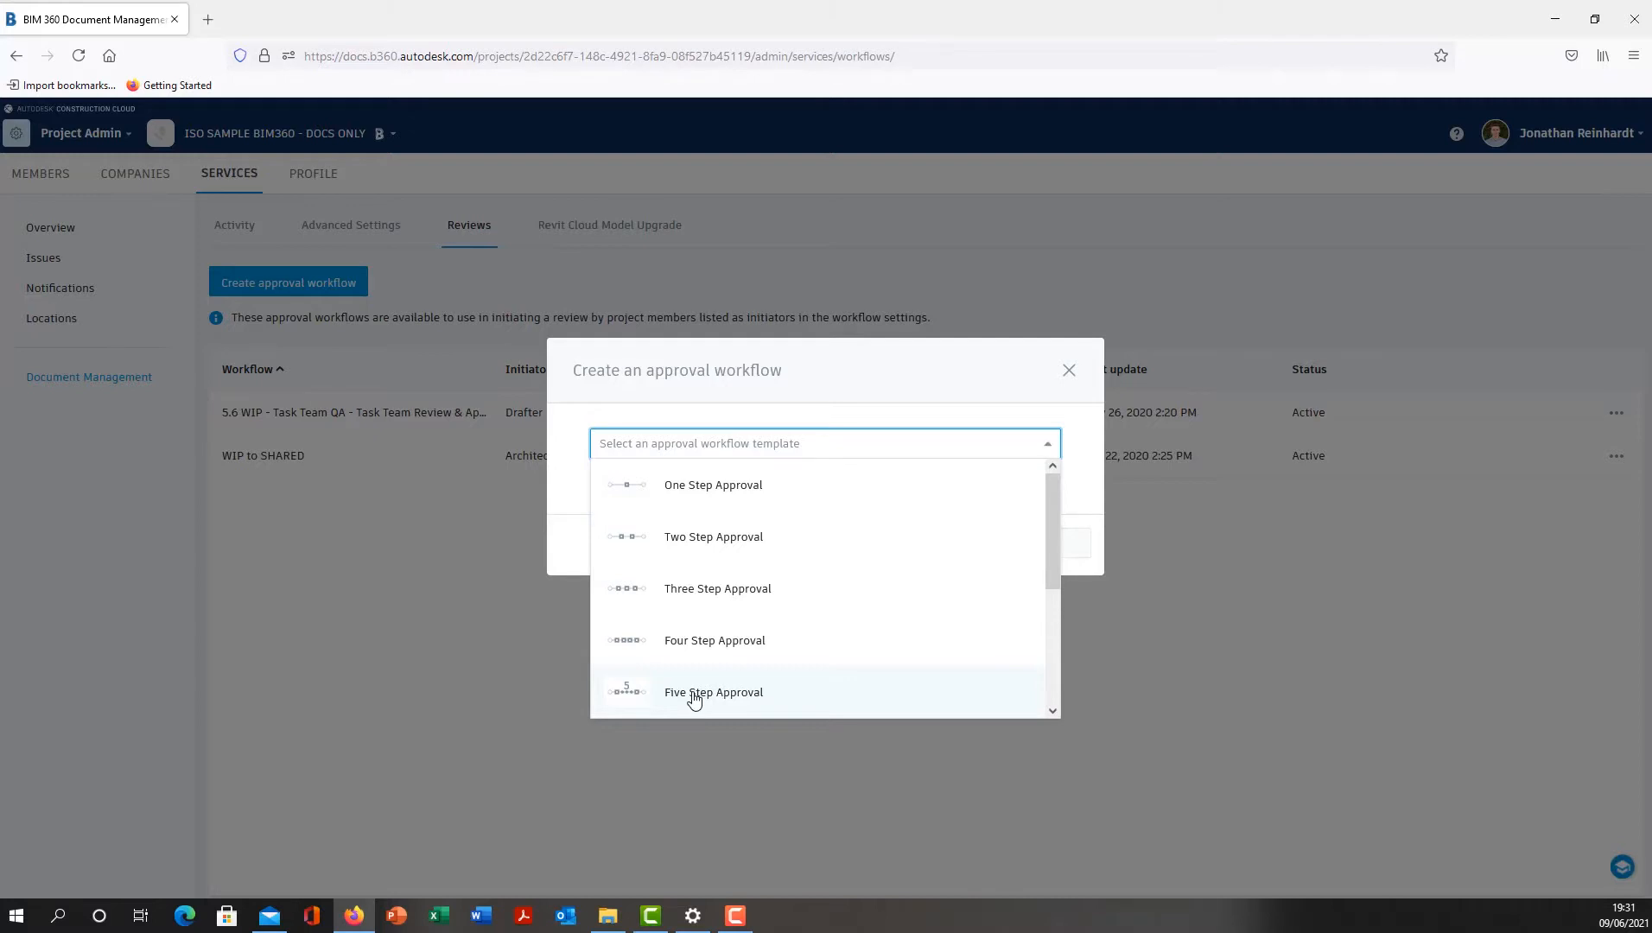
click(721, 538)
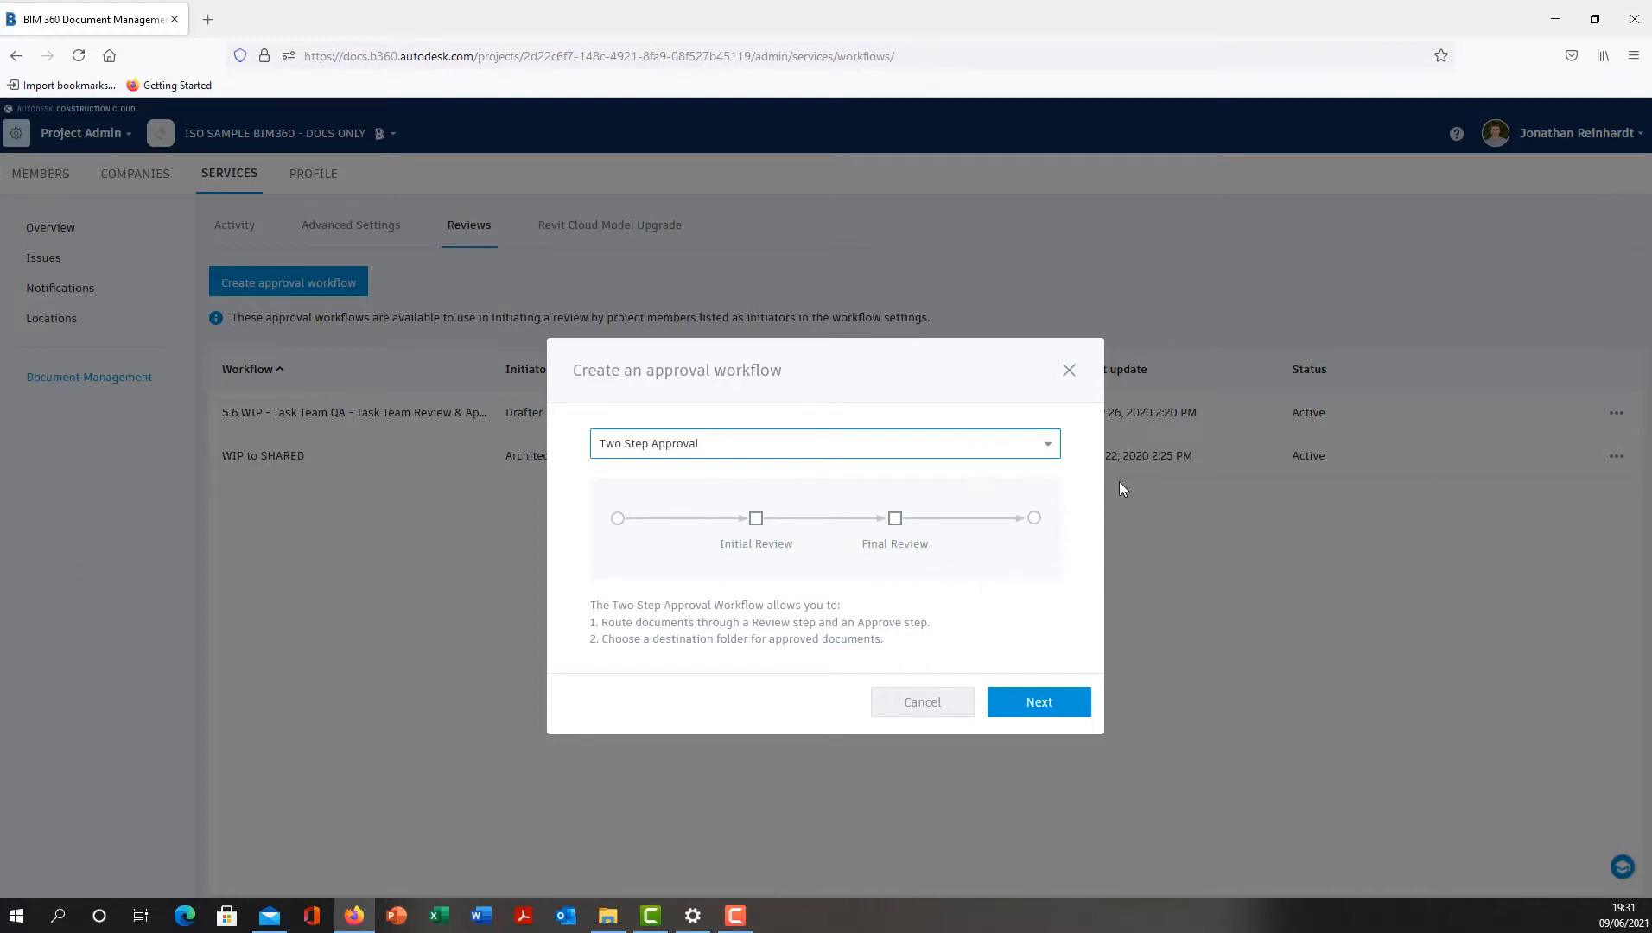
click(1041, 711)
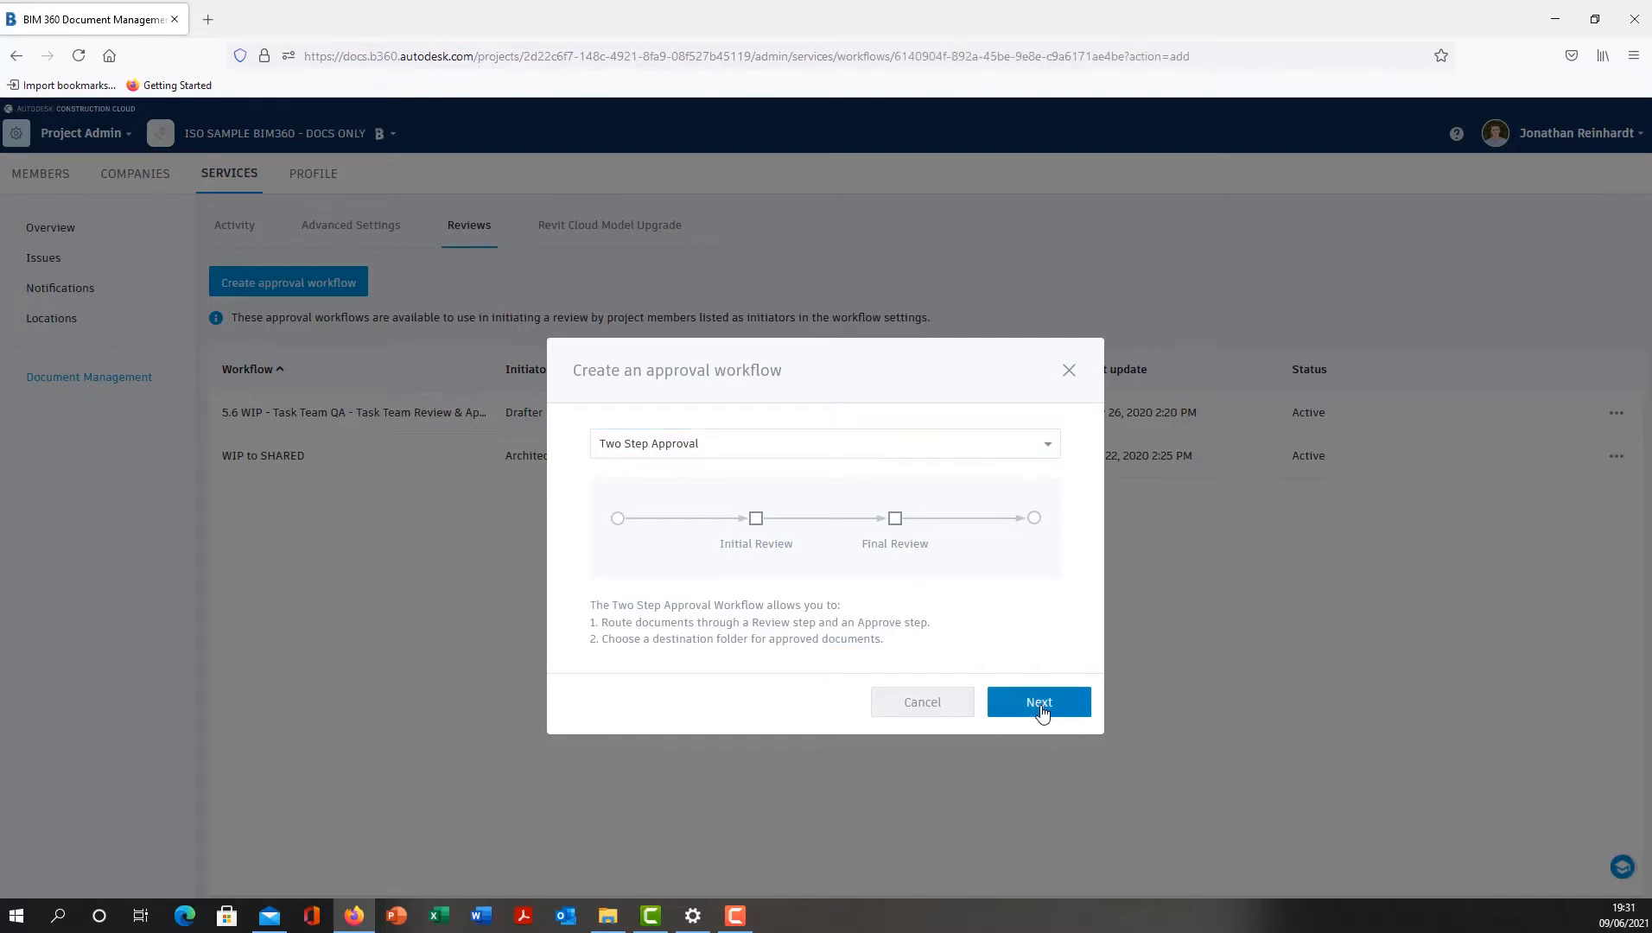
click(729, 319)
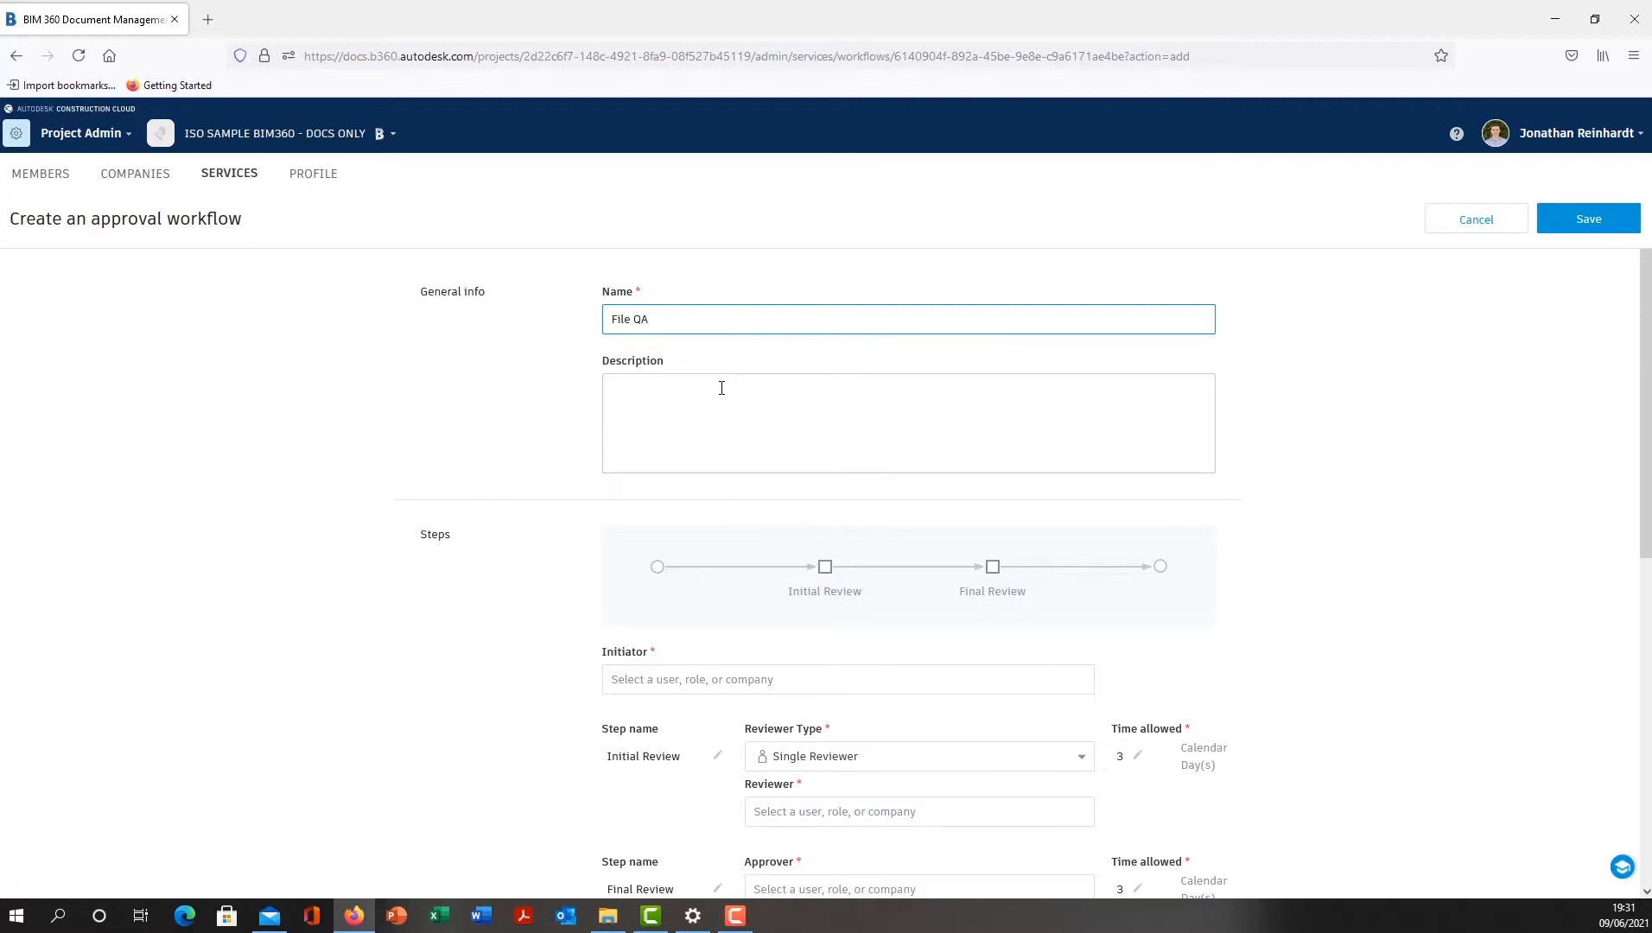
- Assign the signed-in user's own account as the workflow's initiator
scroll(803, 527, down, 2)
click(866, 585)
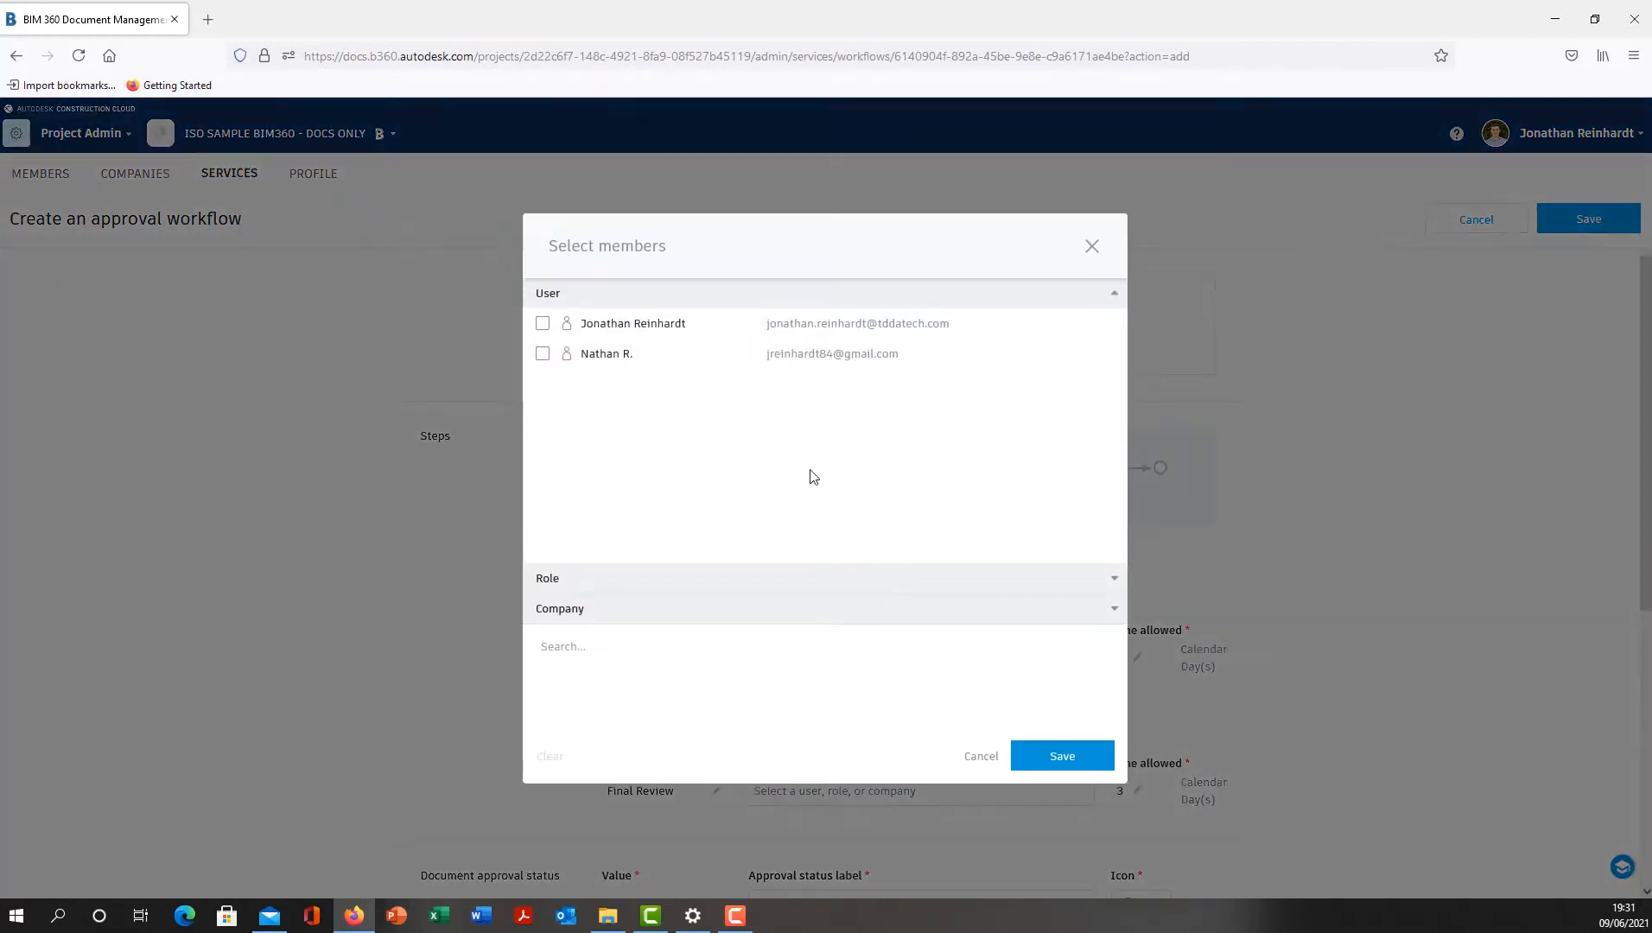
click(543, 323)
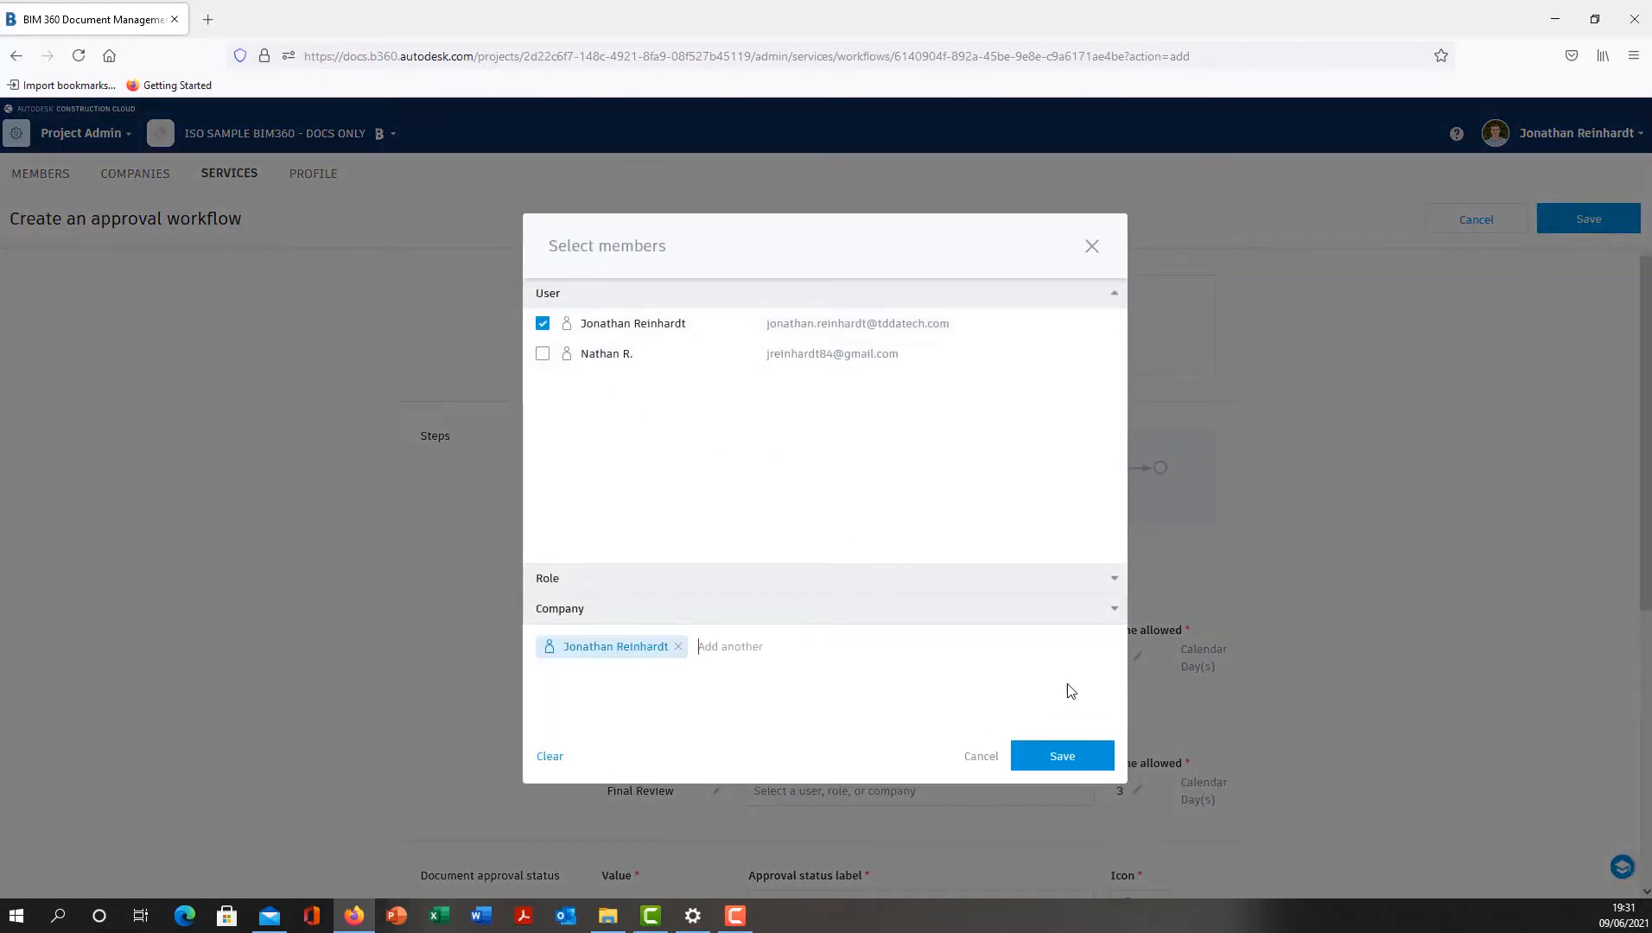
click(1070, 763)
- Keep the Initial Review step on Single Reviewer and assign the BIM Manager role as its reviewer
scroll(766, 530, down, 1)
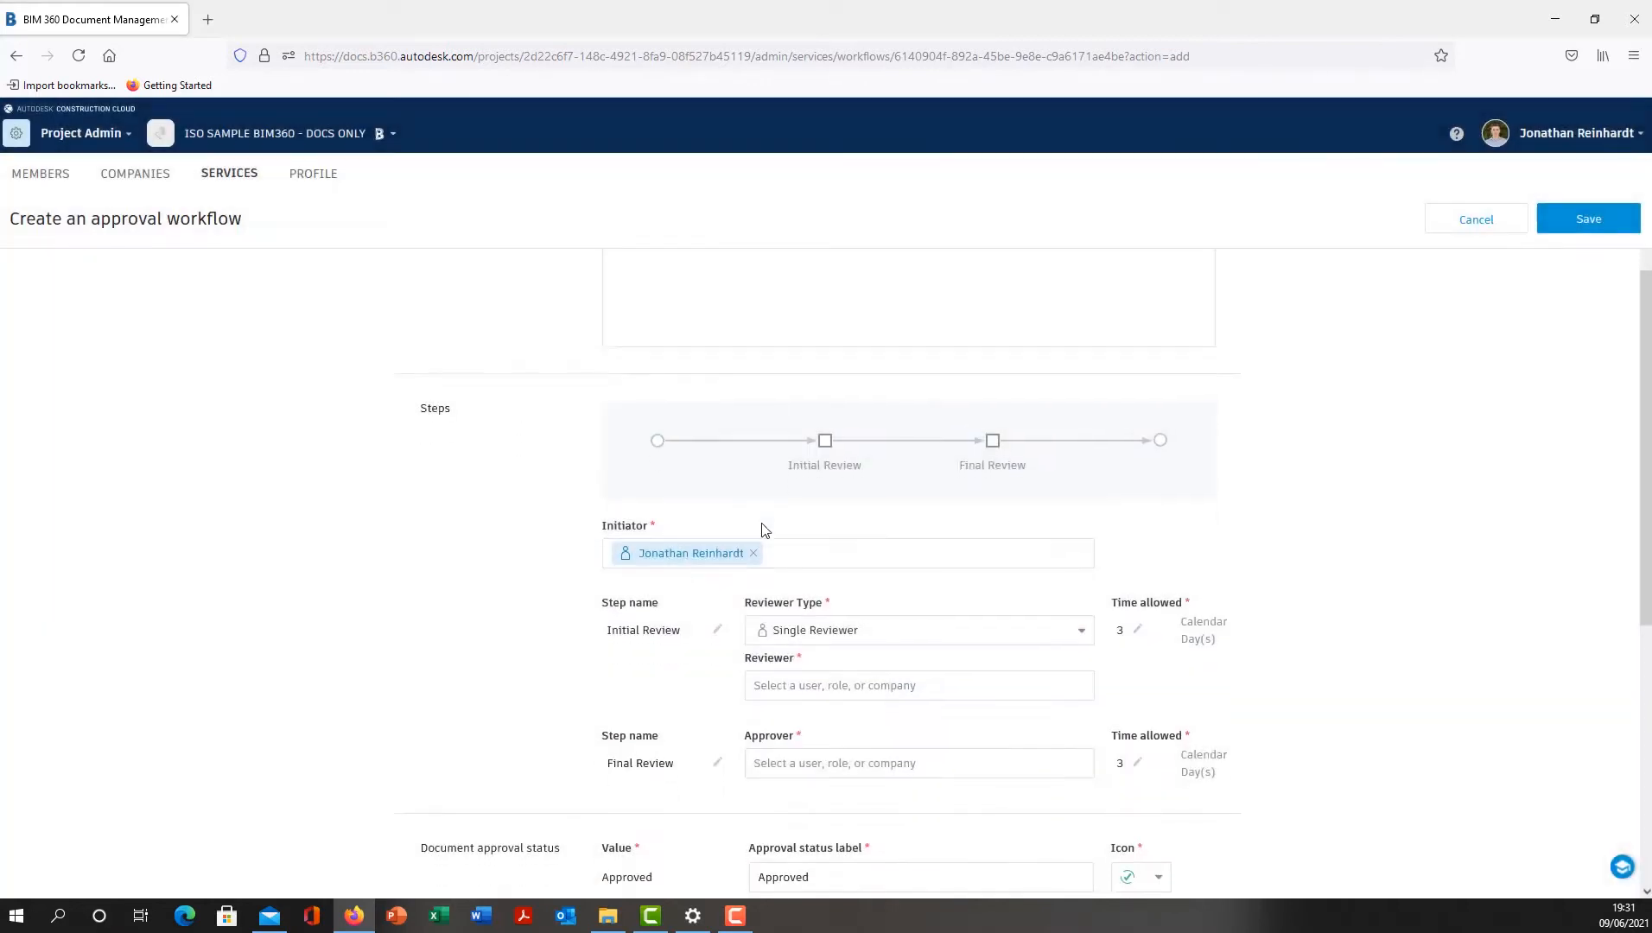
scroll(765, 530, down, 5)
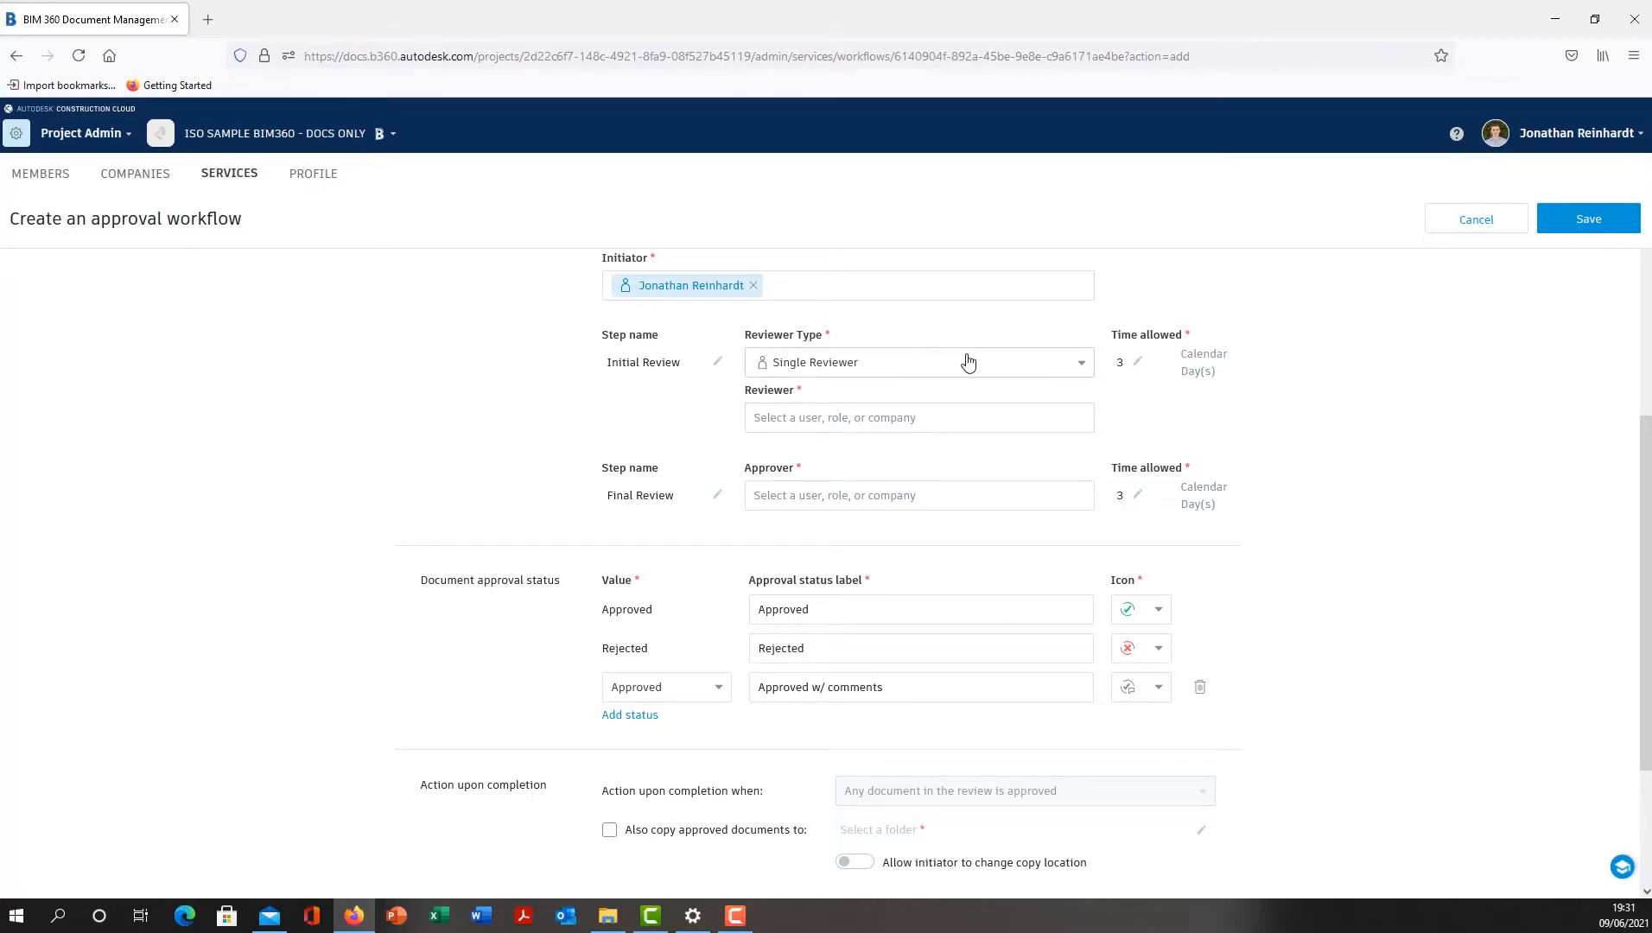
click(994, 367)
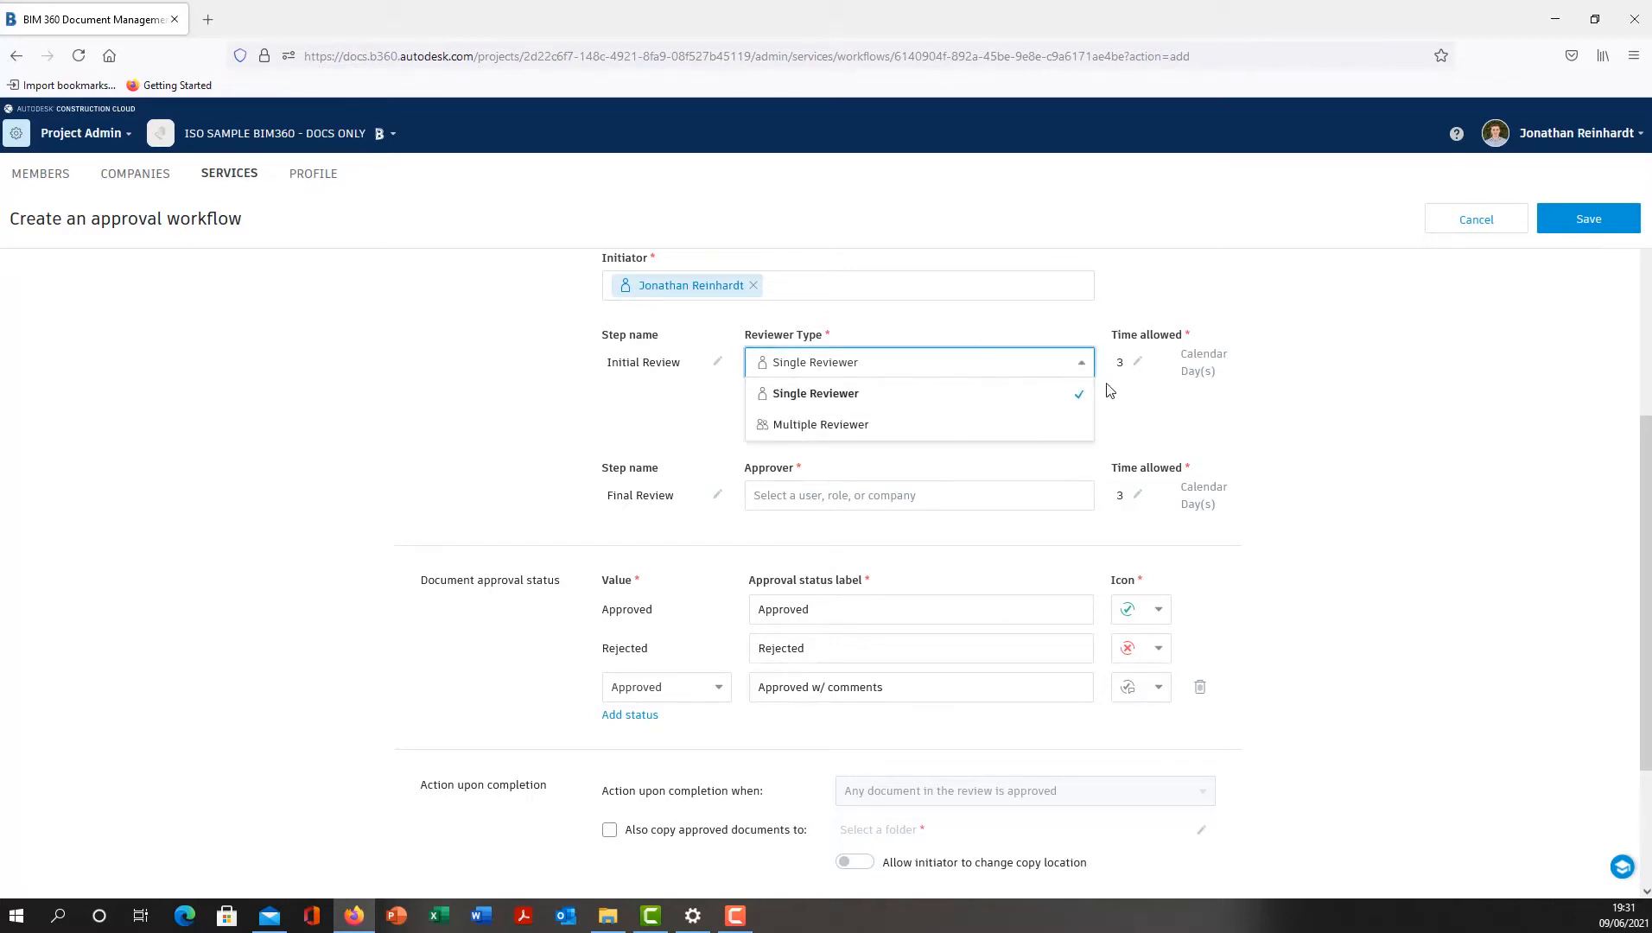
click(1327, 367)
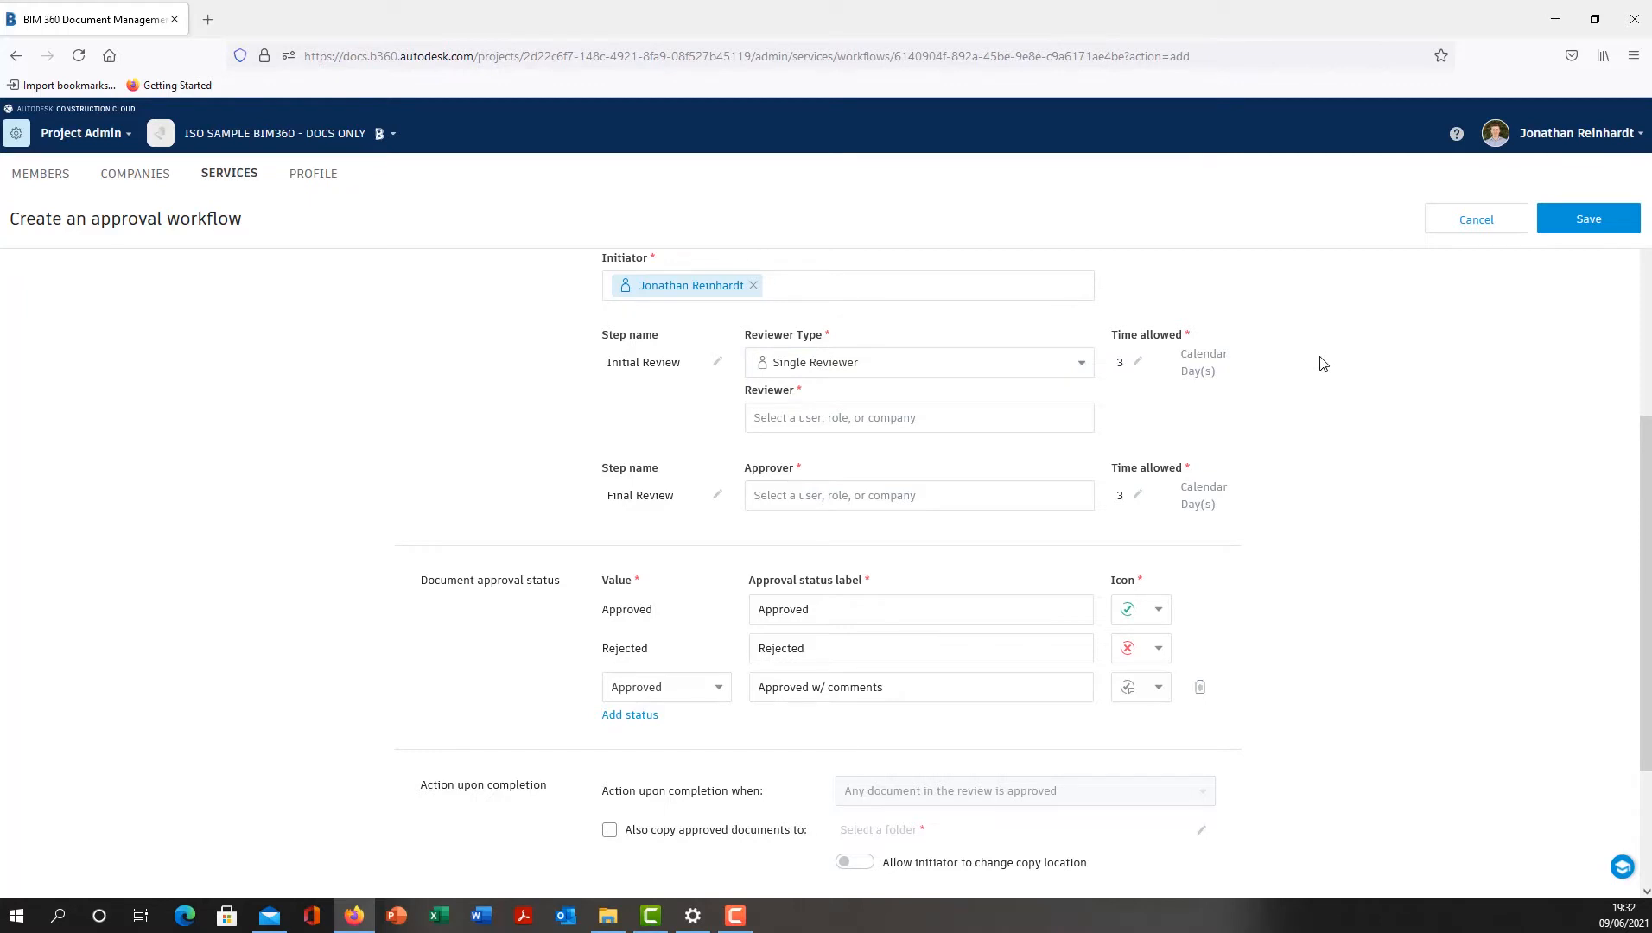
click(1015, 423)
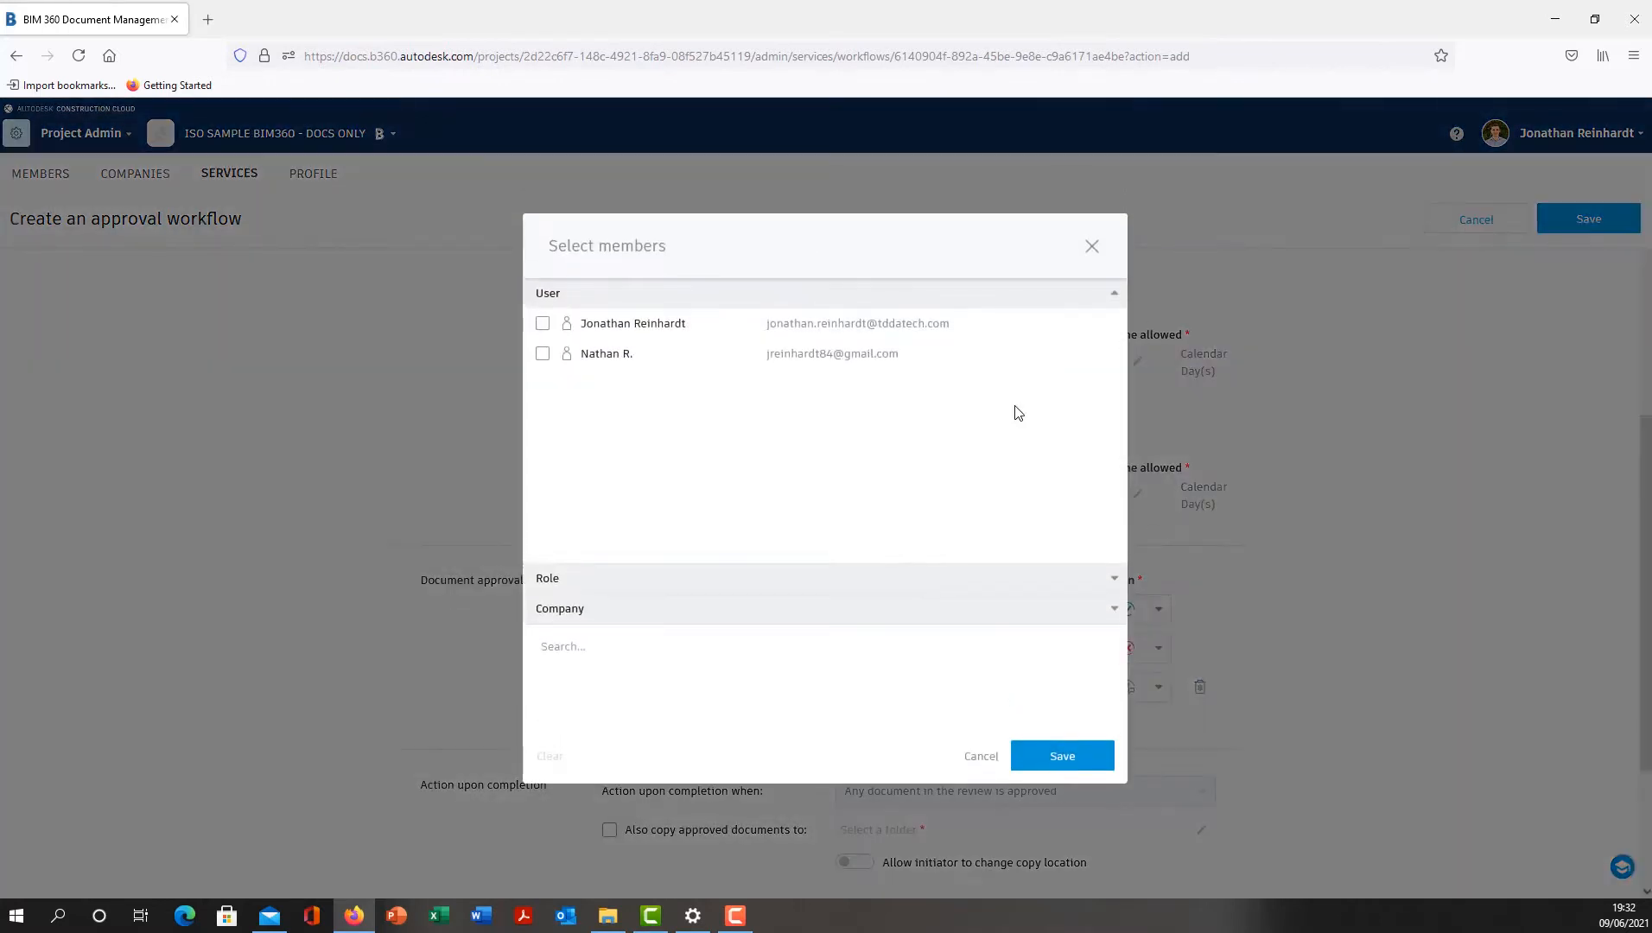
click(591, 580)
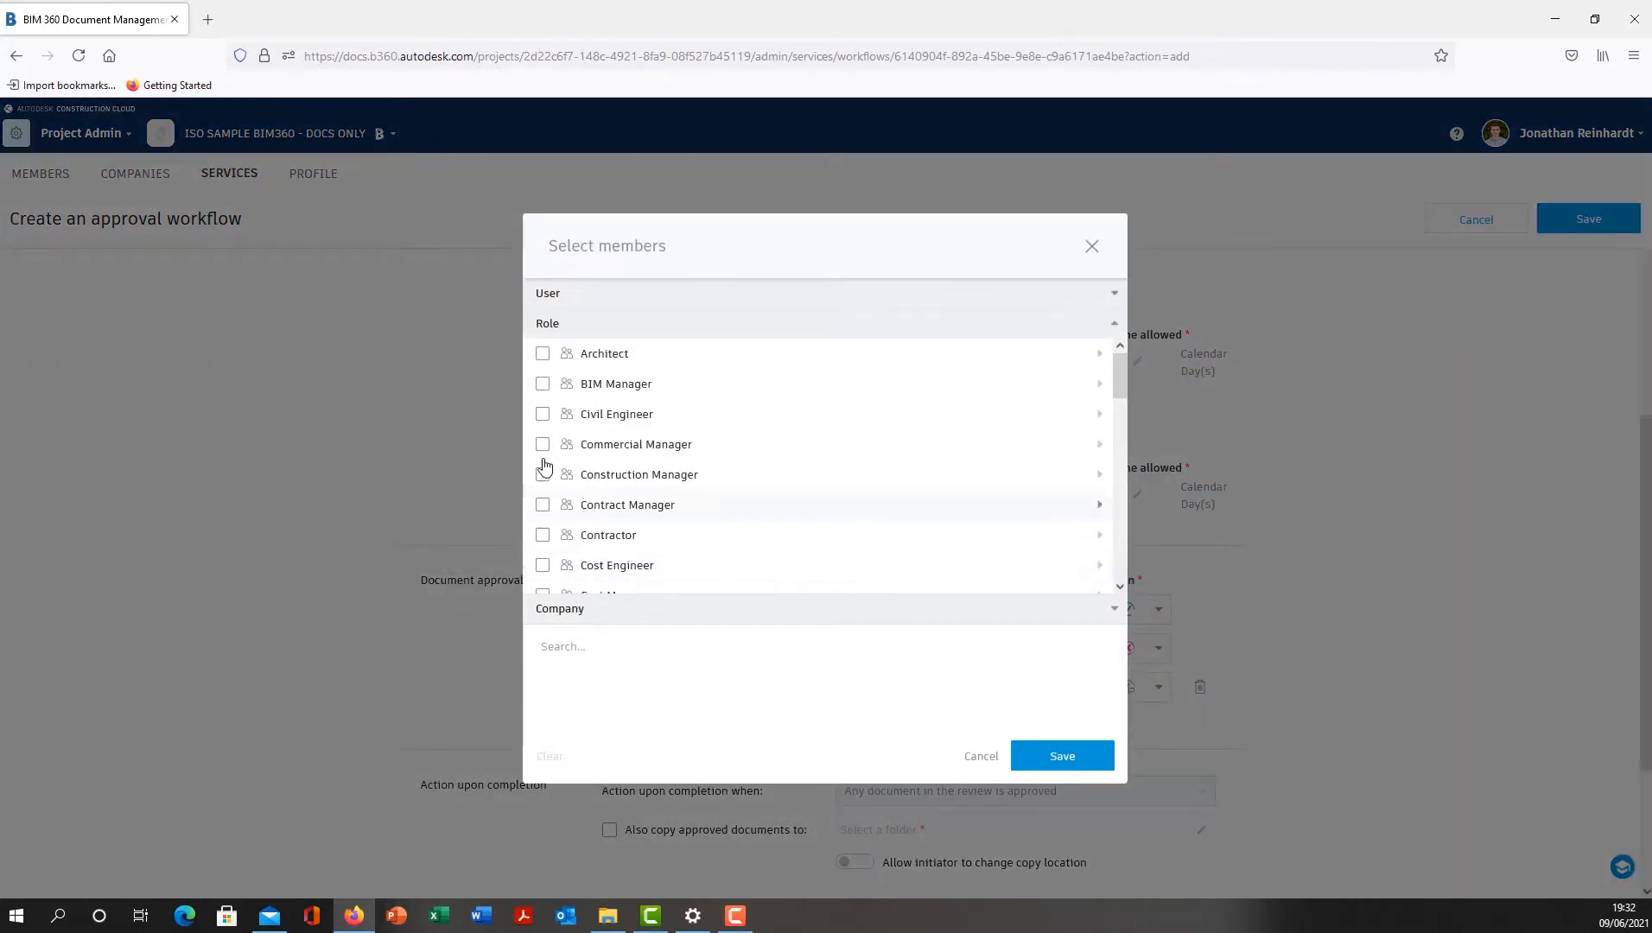
click(543, 383)
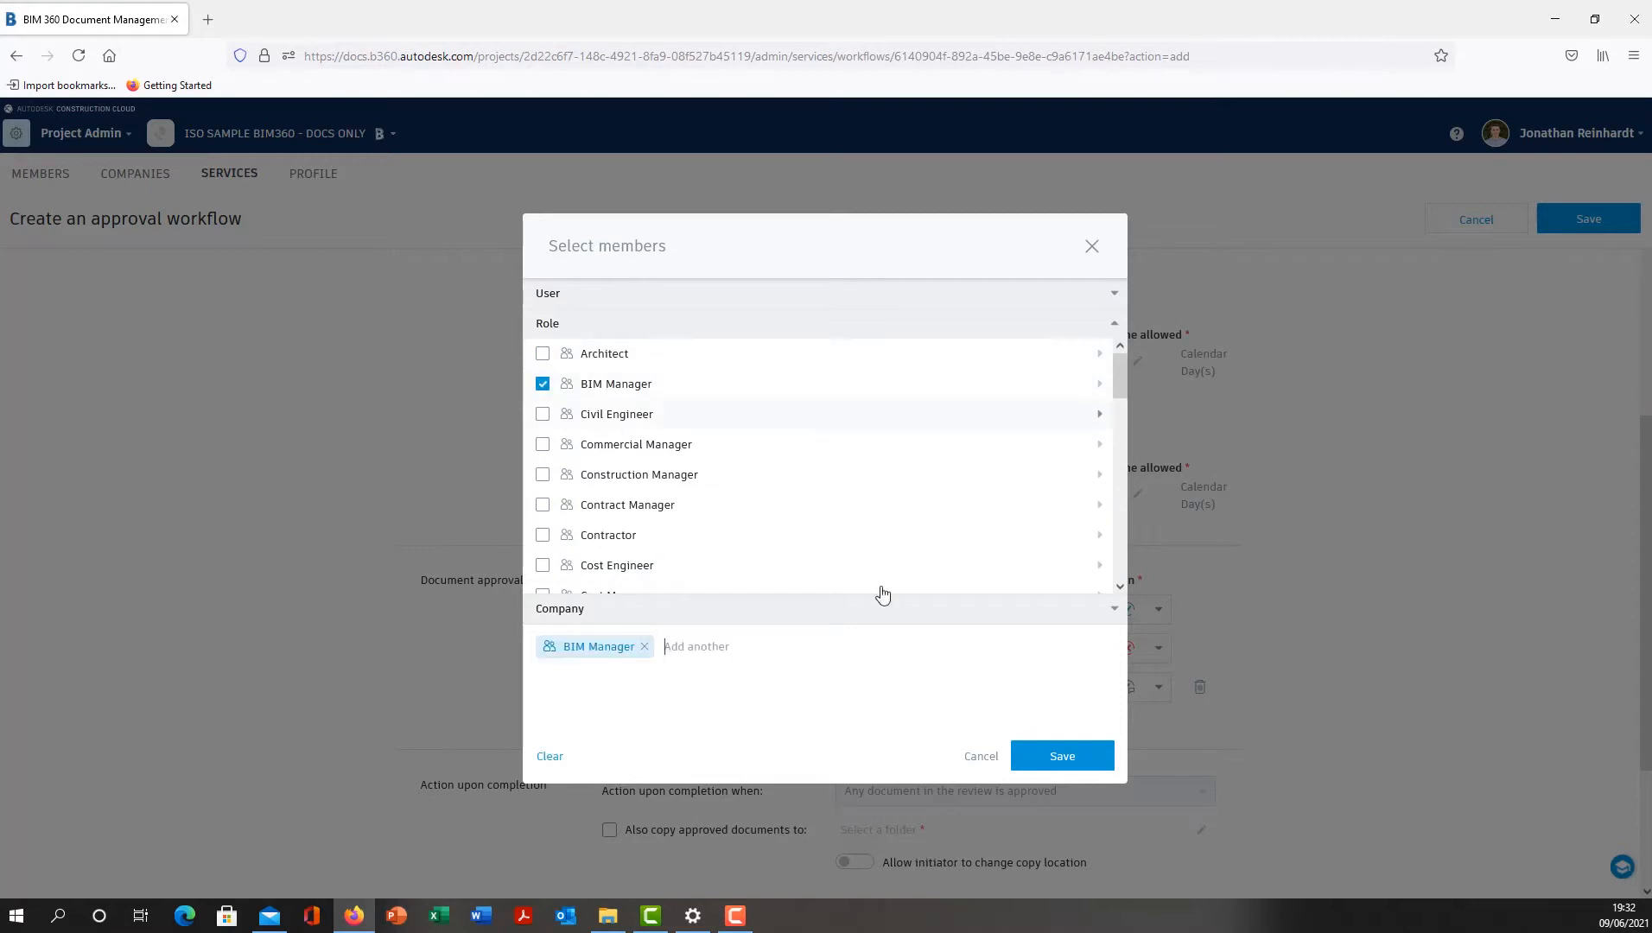
click(1062, 757)
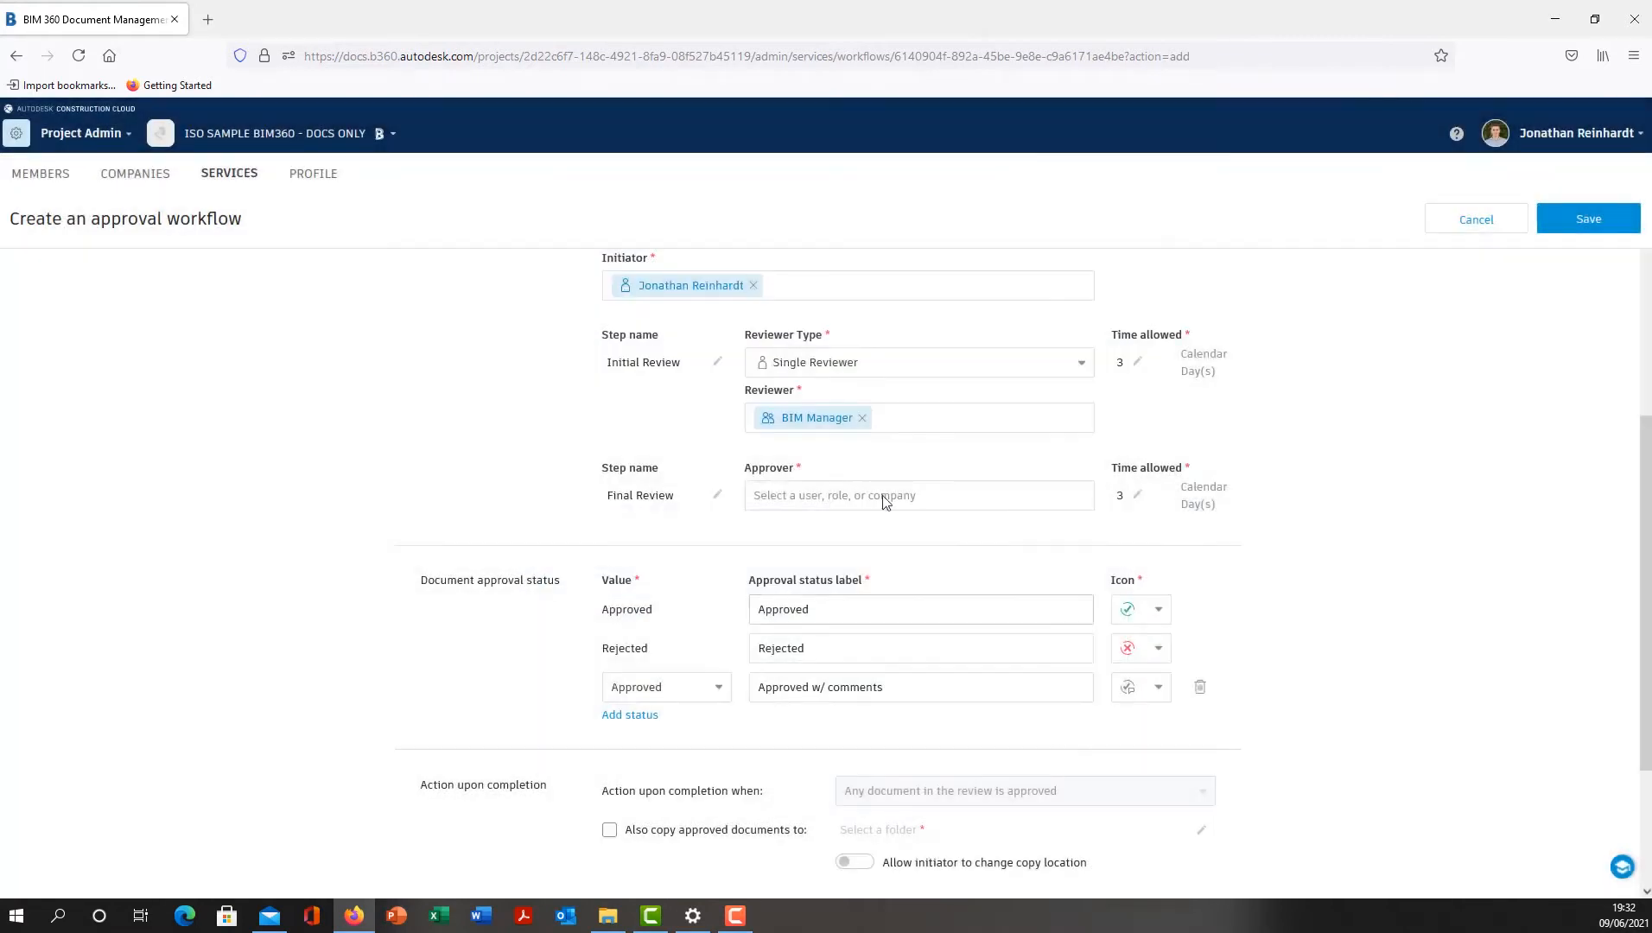
- Assign the Quantity Surveyor role as the approver of the Final Review step
click(989, 495)
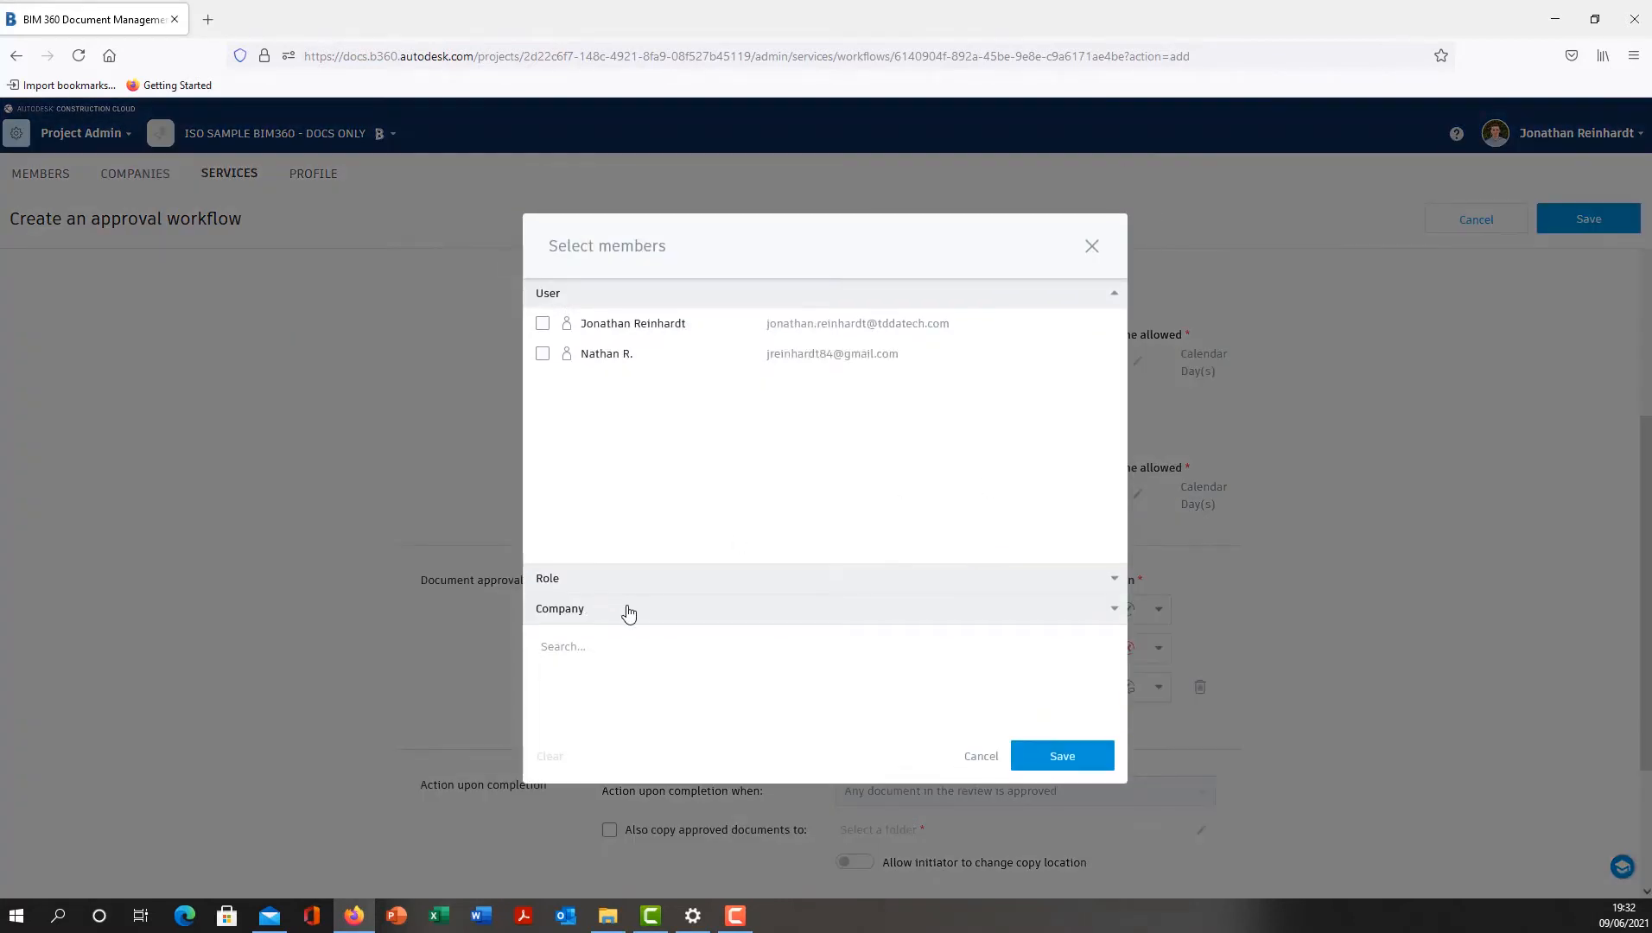
click(642, 579)
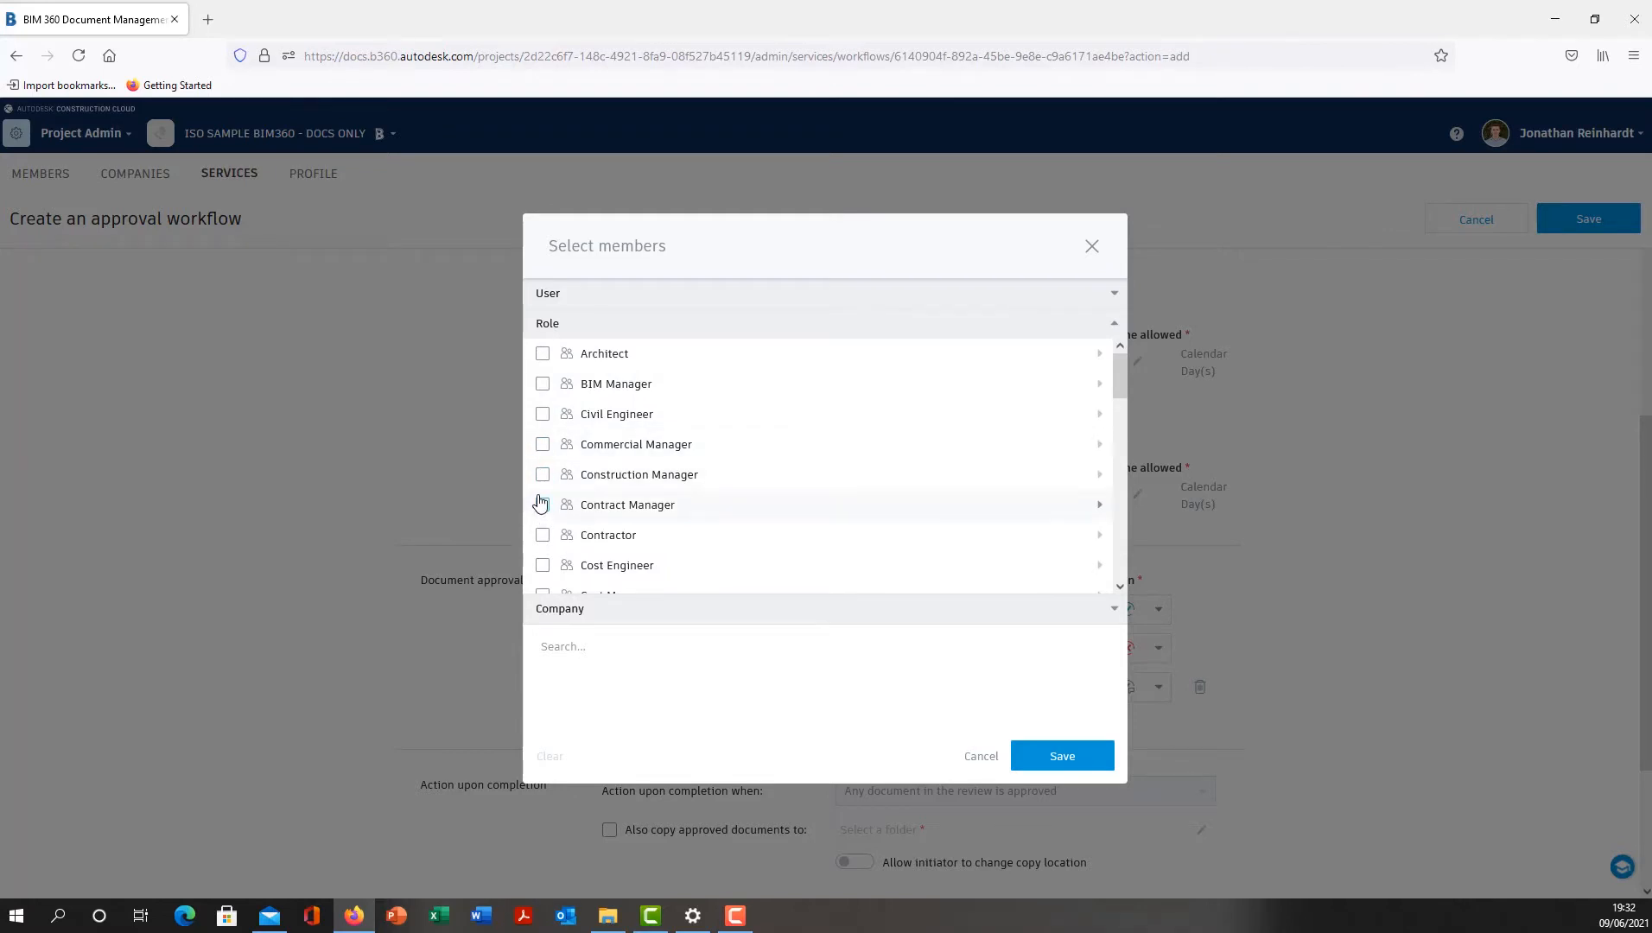
scroll(544, 499, down, 5)
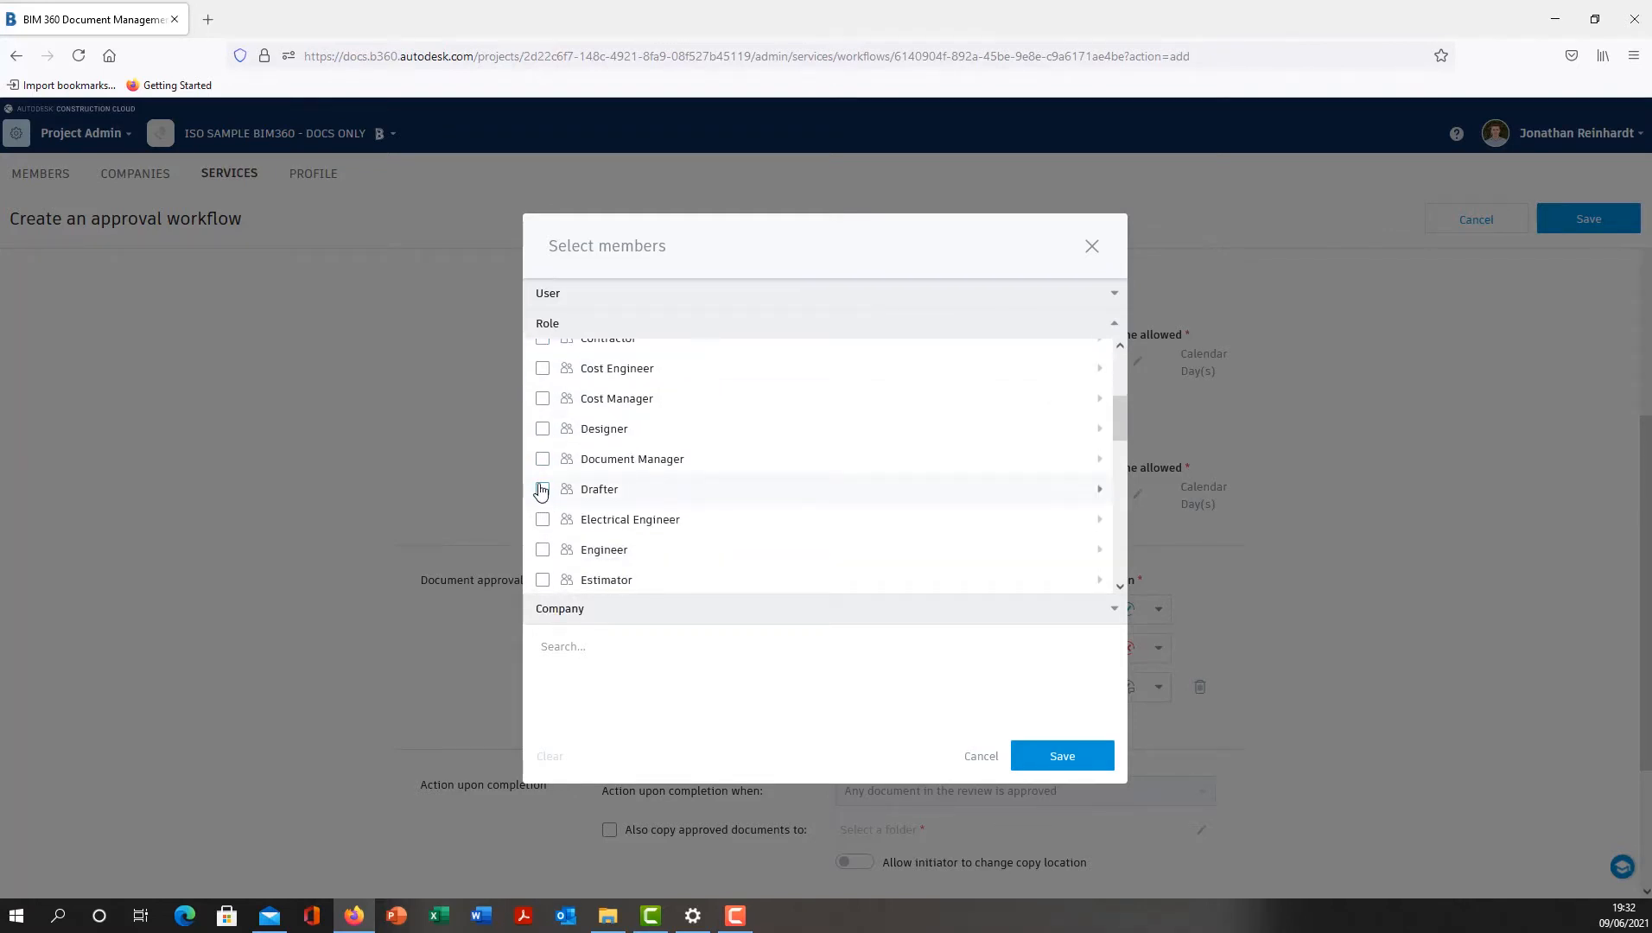
scroll(540, 488, up, 2)
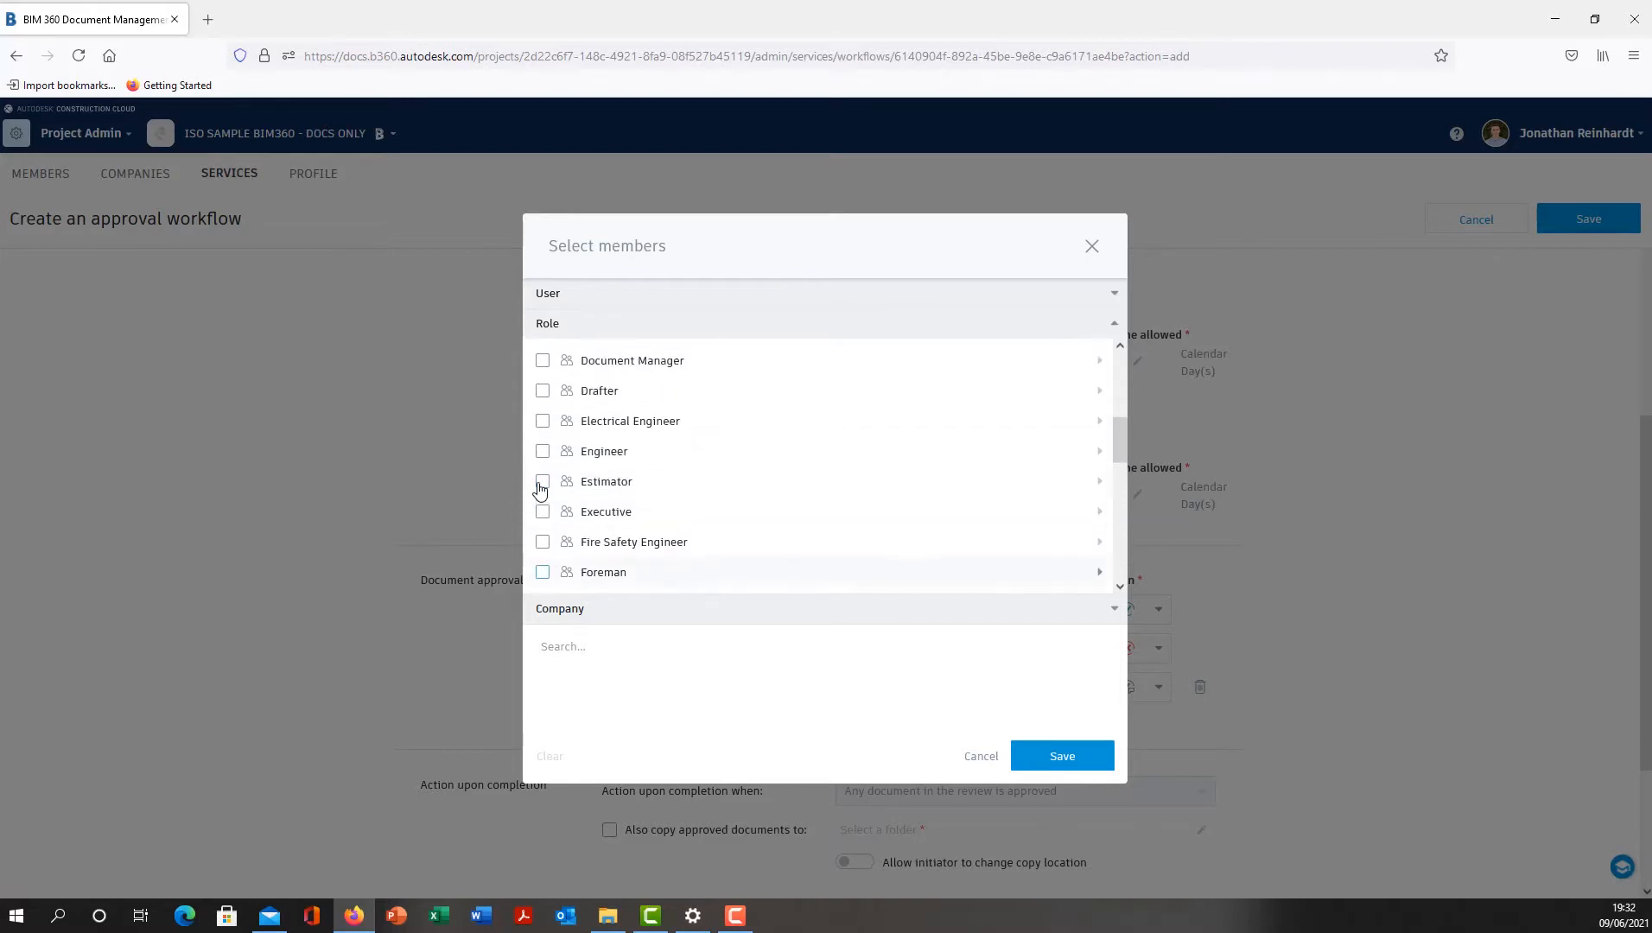
scroll(540, 481, down, 8)
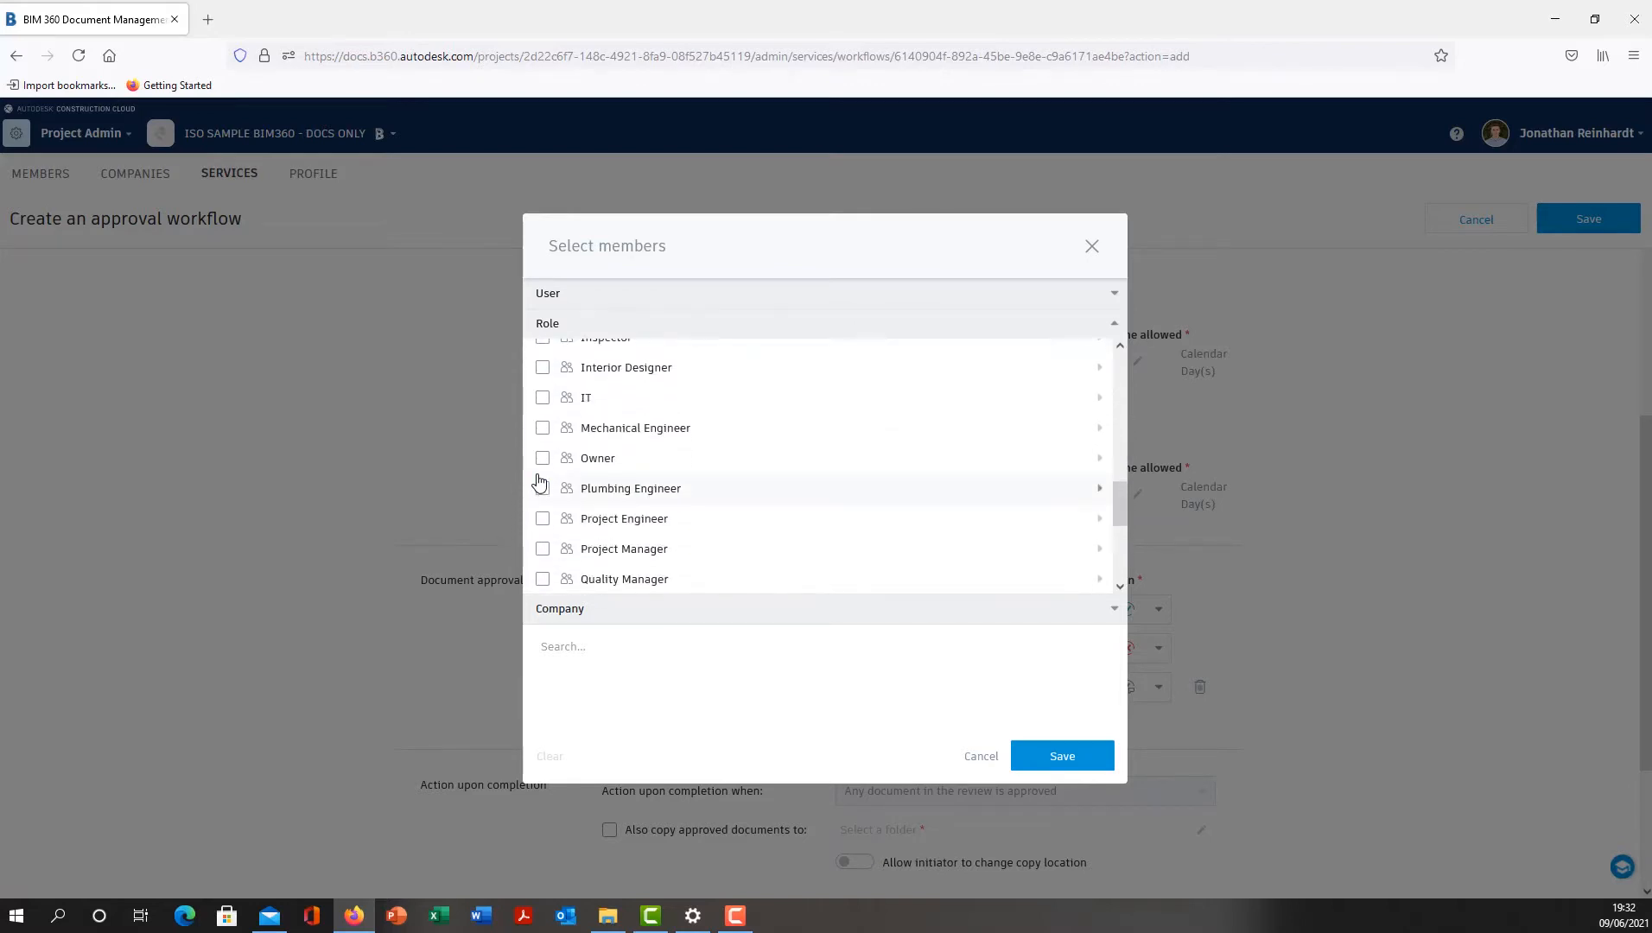
click(543, 510)
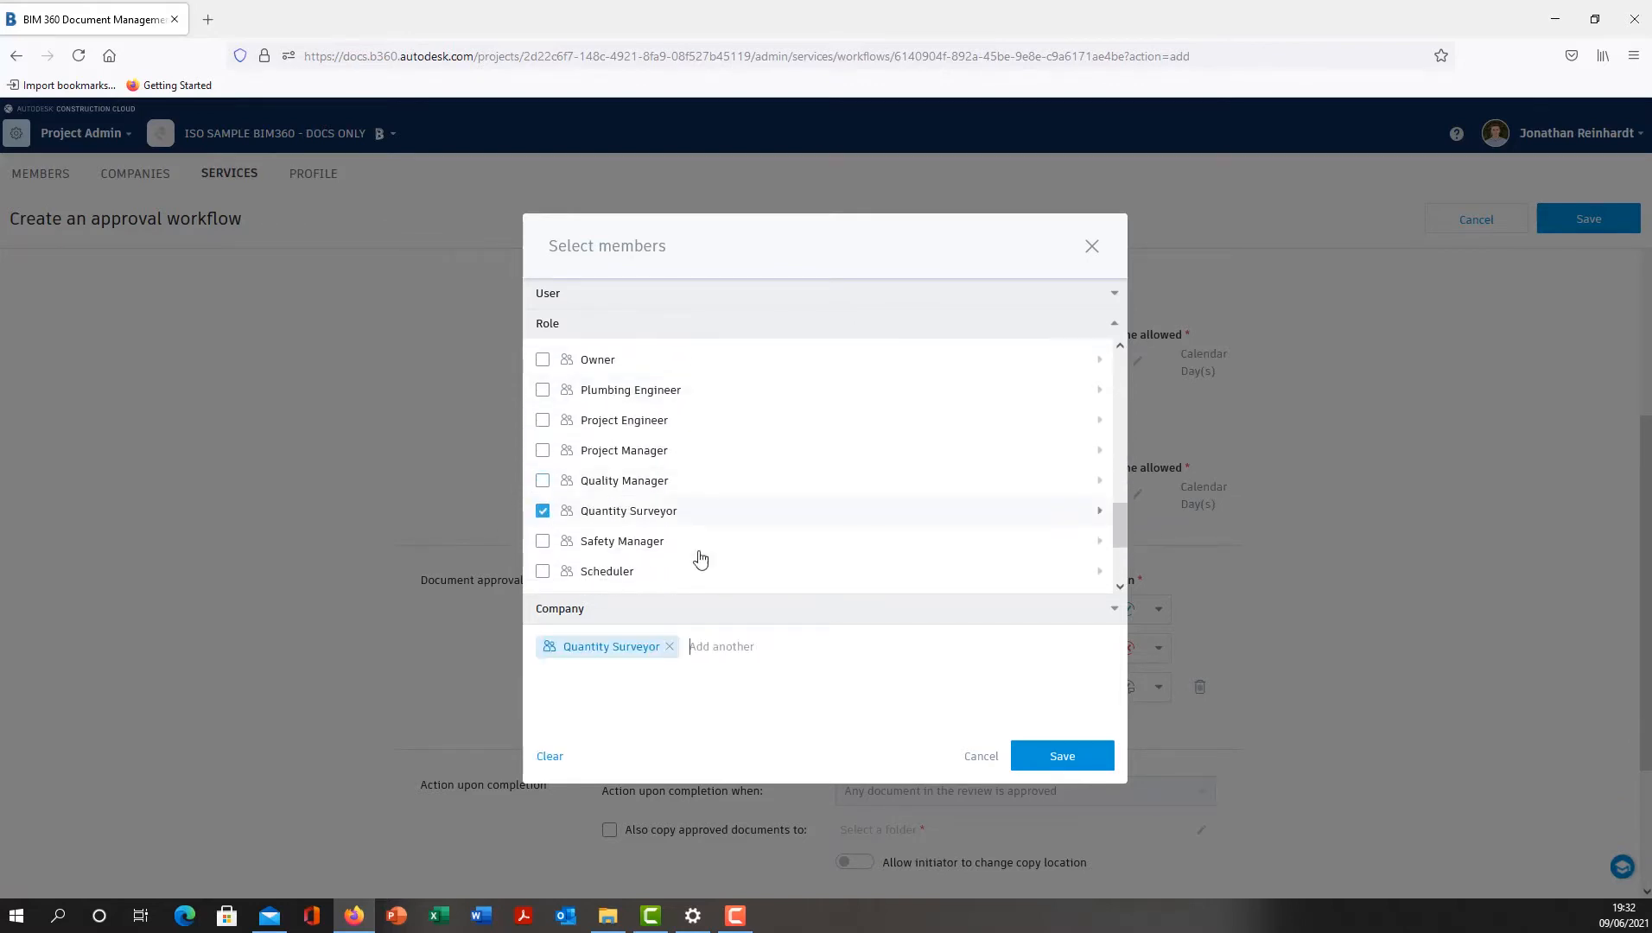
click(1062, 754)
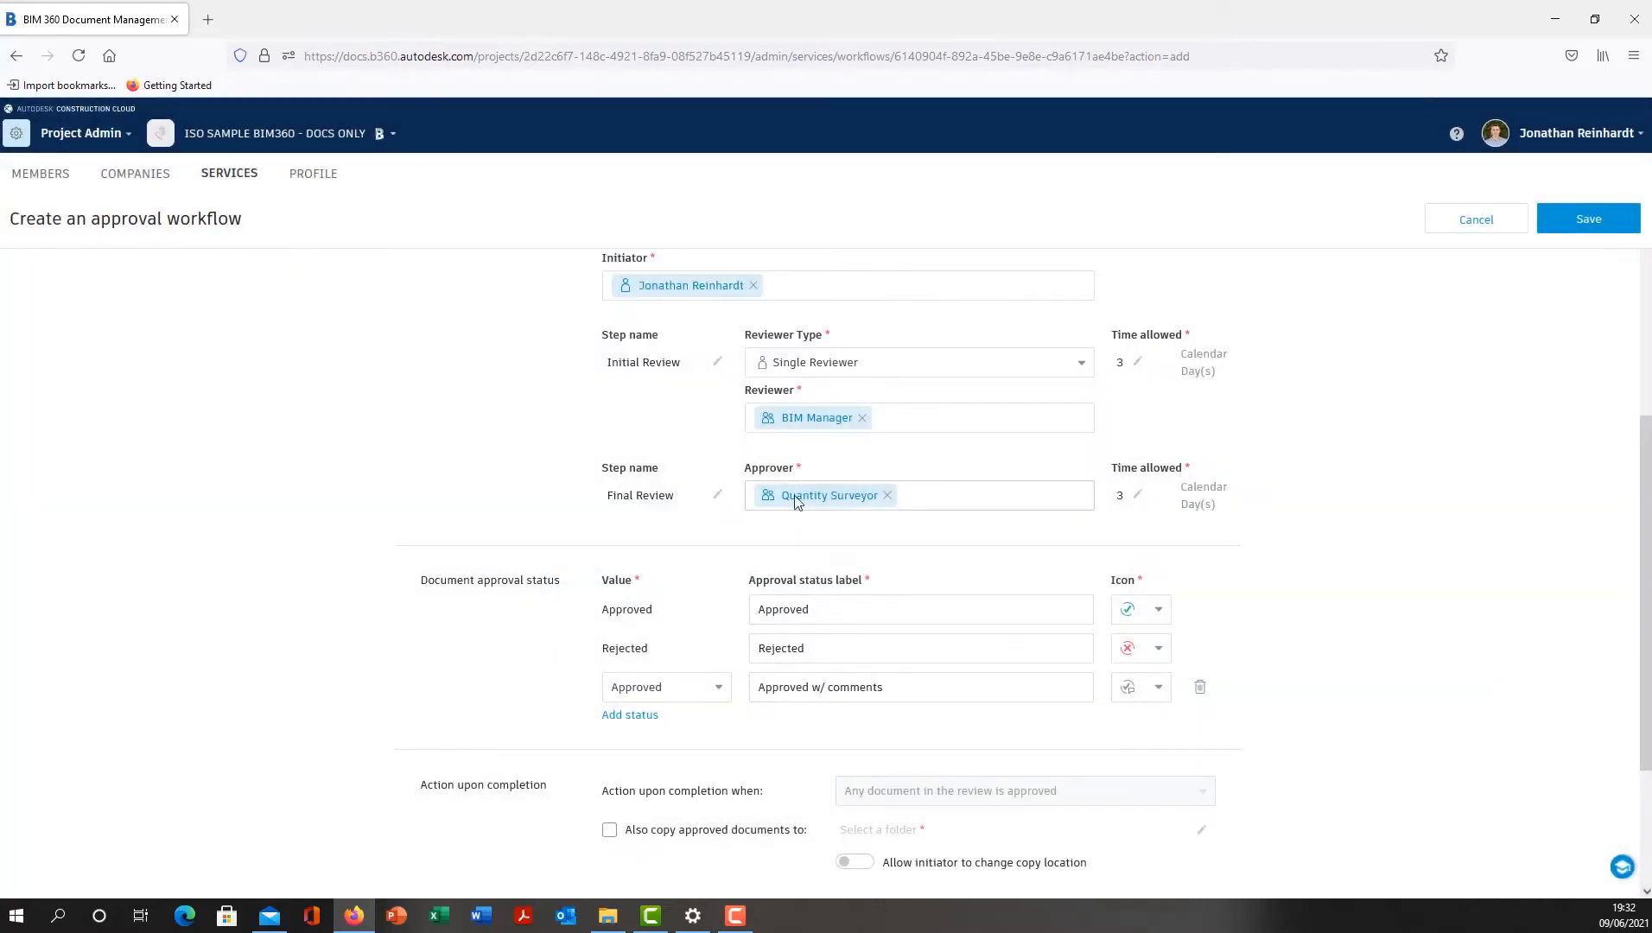
- Set the completion action to also copy approved documents to Project Files/SHARED/Architecture (A)
scroll(695, 497, down, 3)
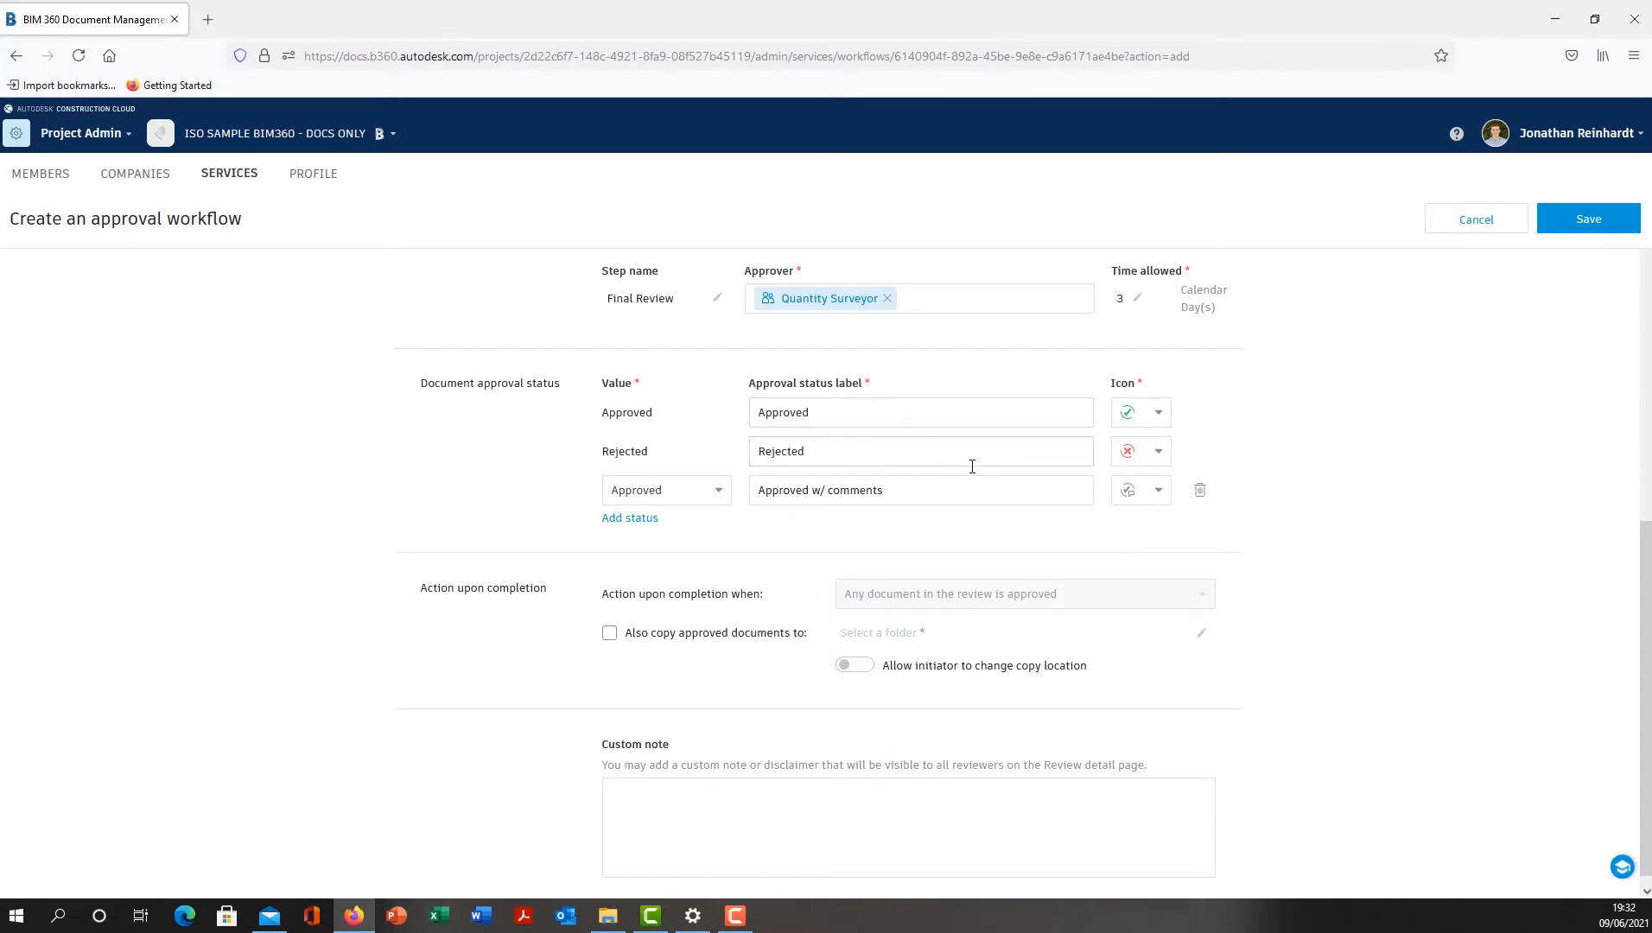
scroll(635, 583, down, 1)
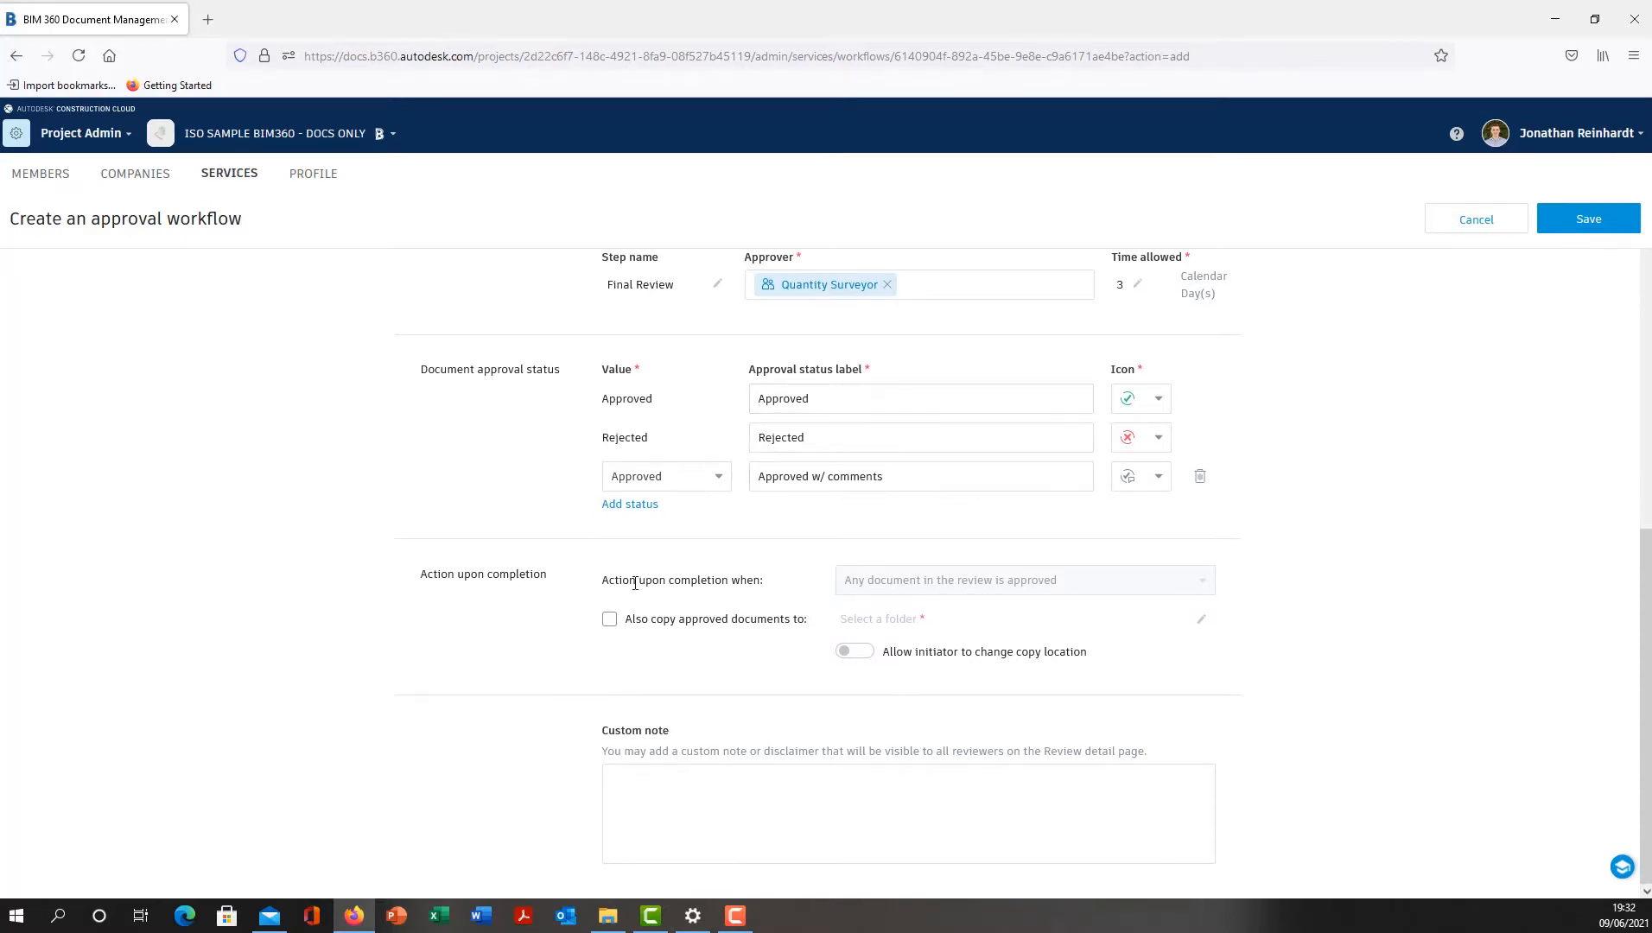
click(609, 620)
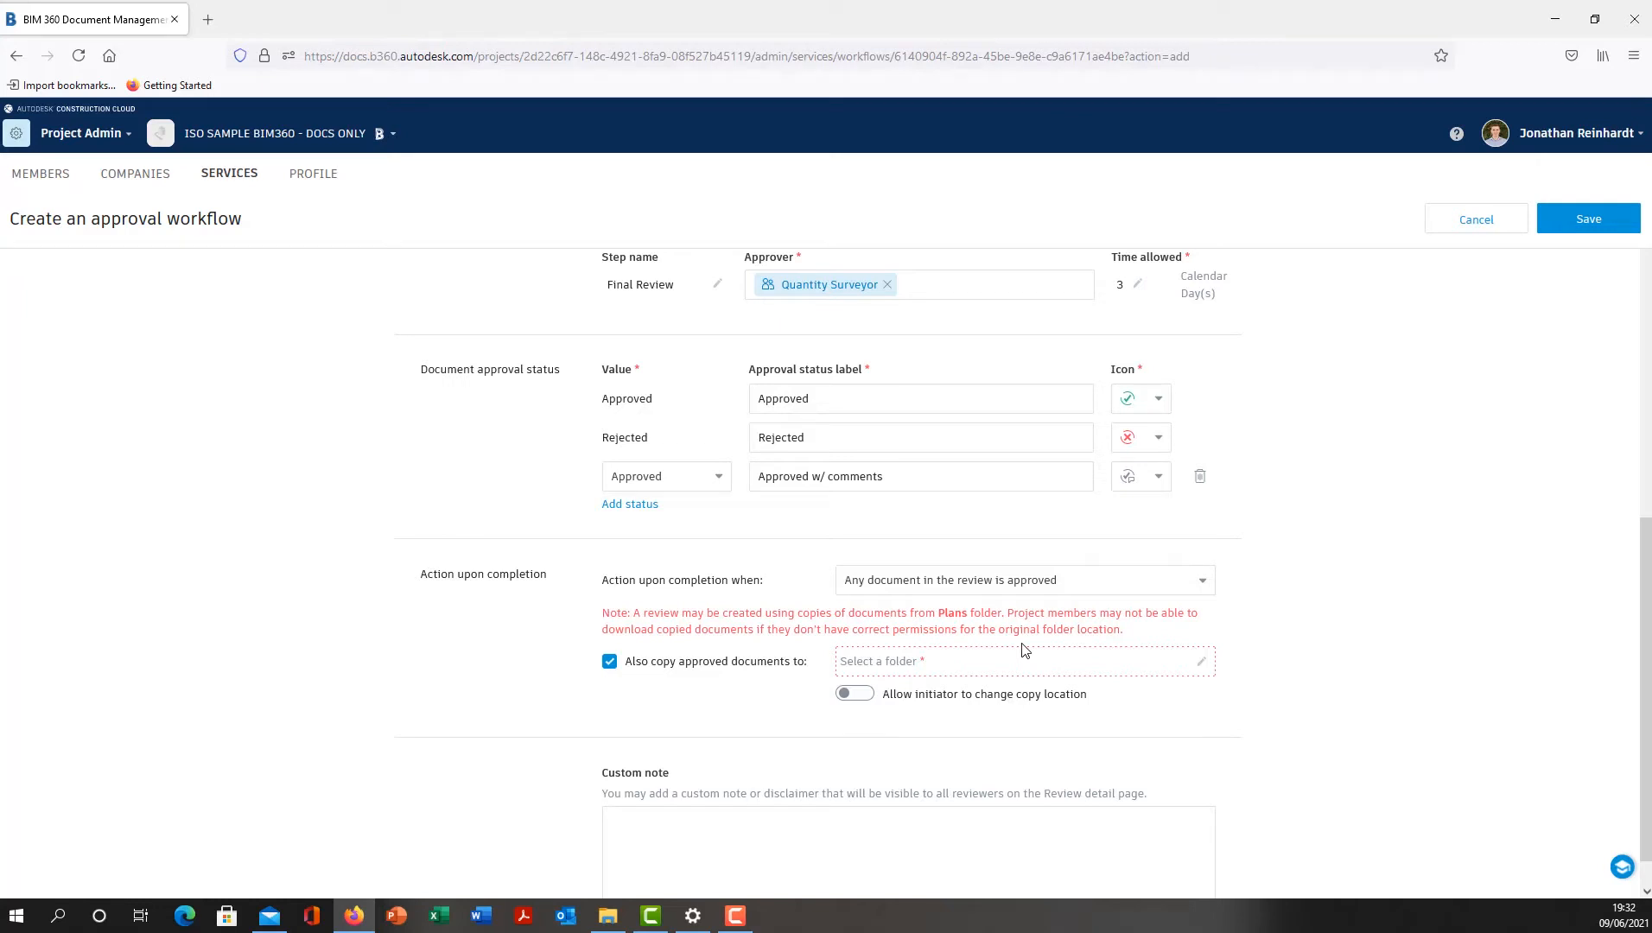
click(1152, 661)
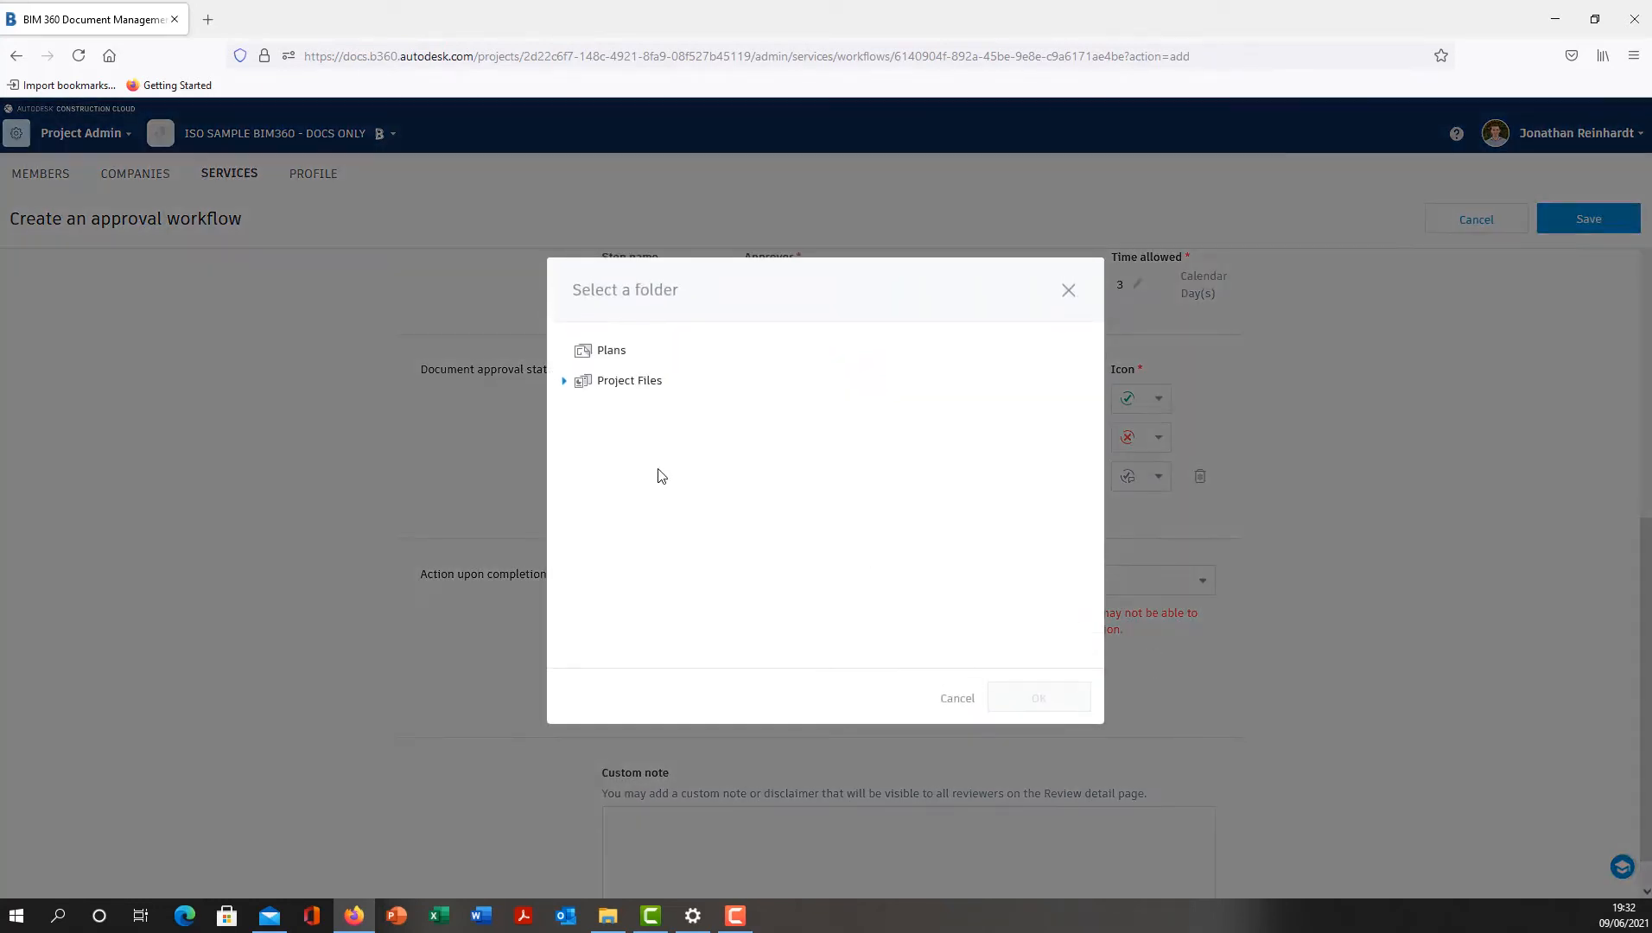
click(561, 384)
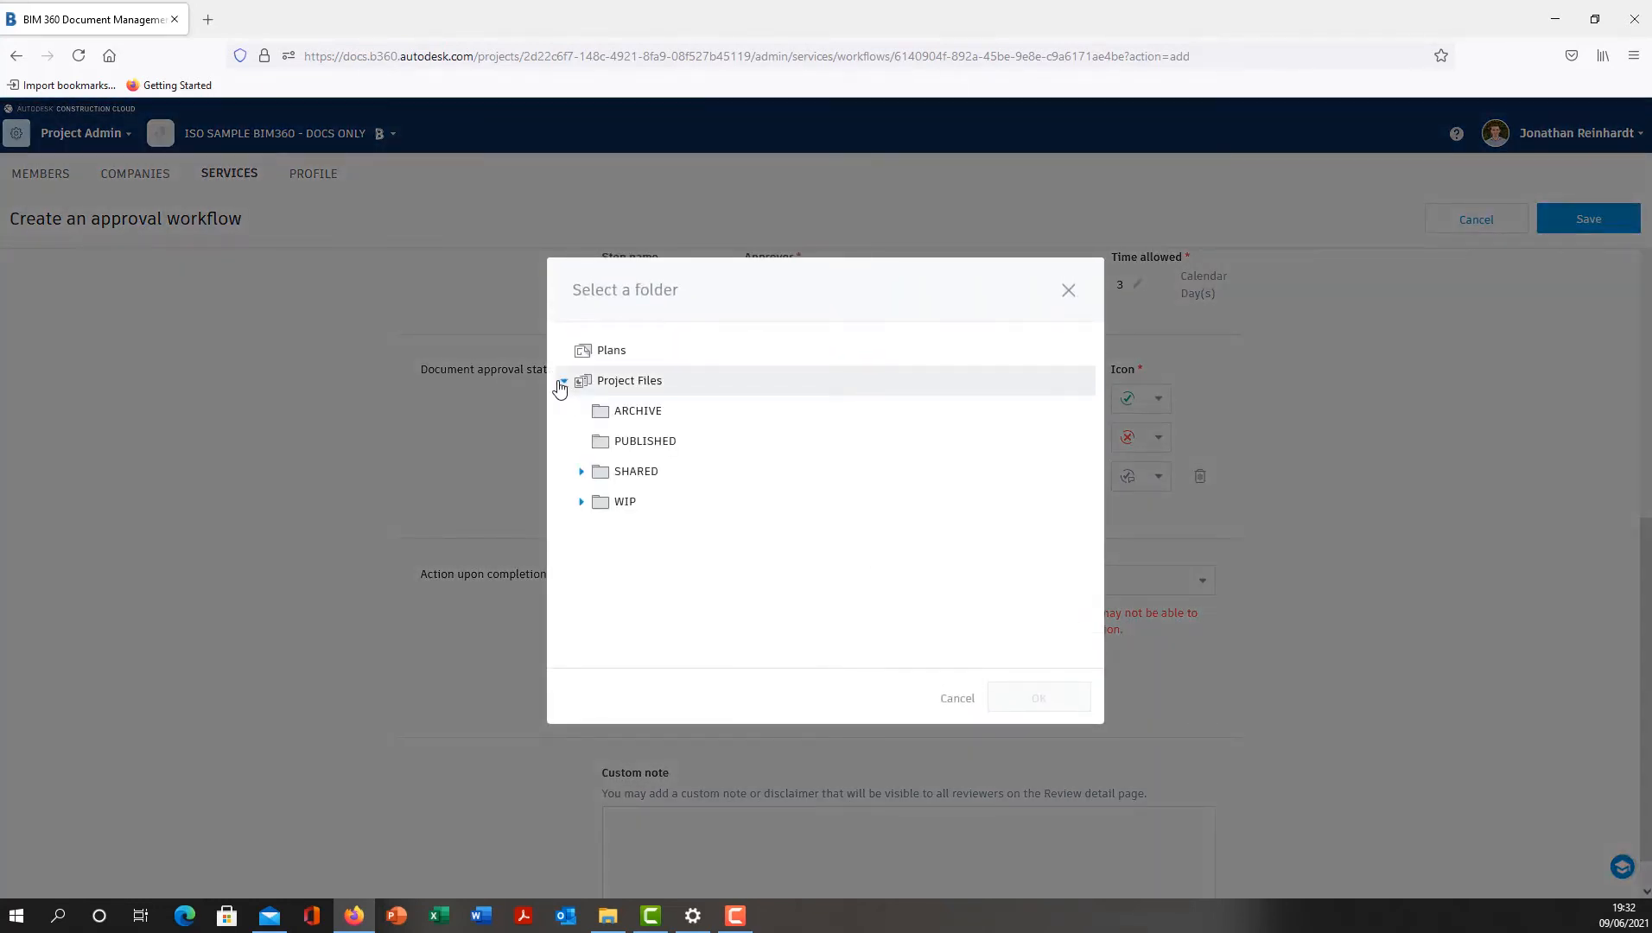
click(582, 471)
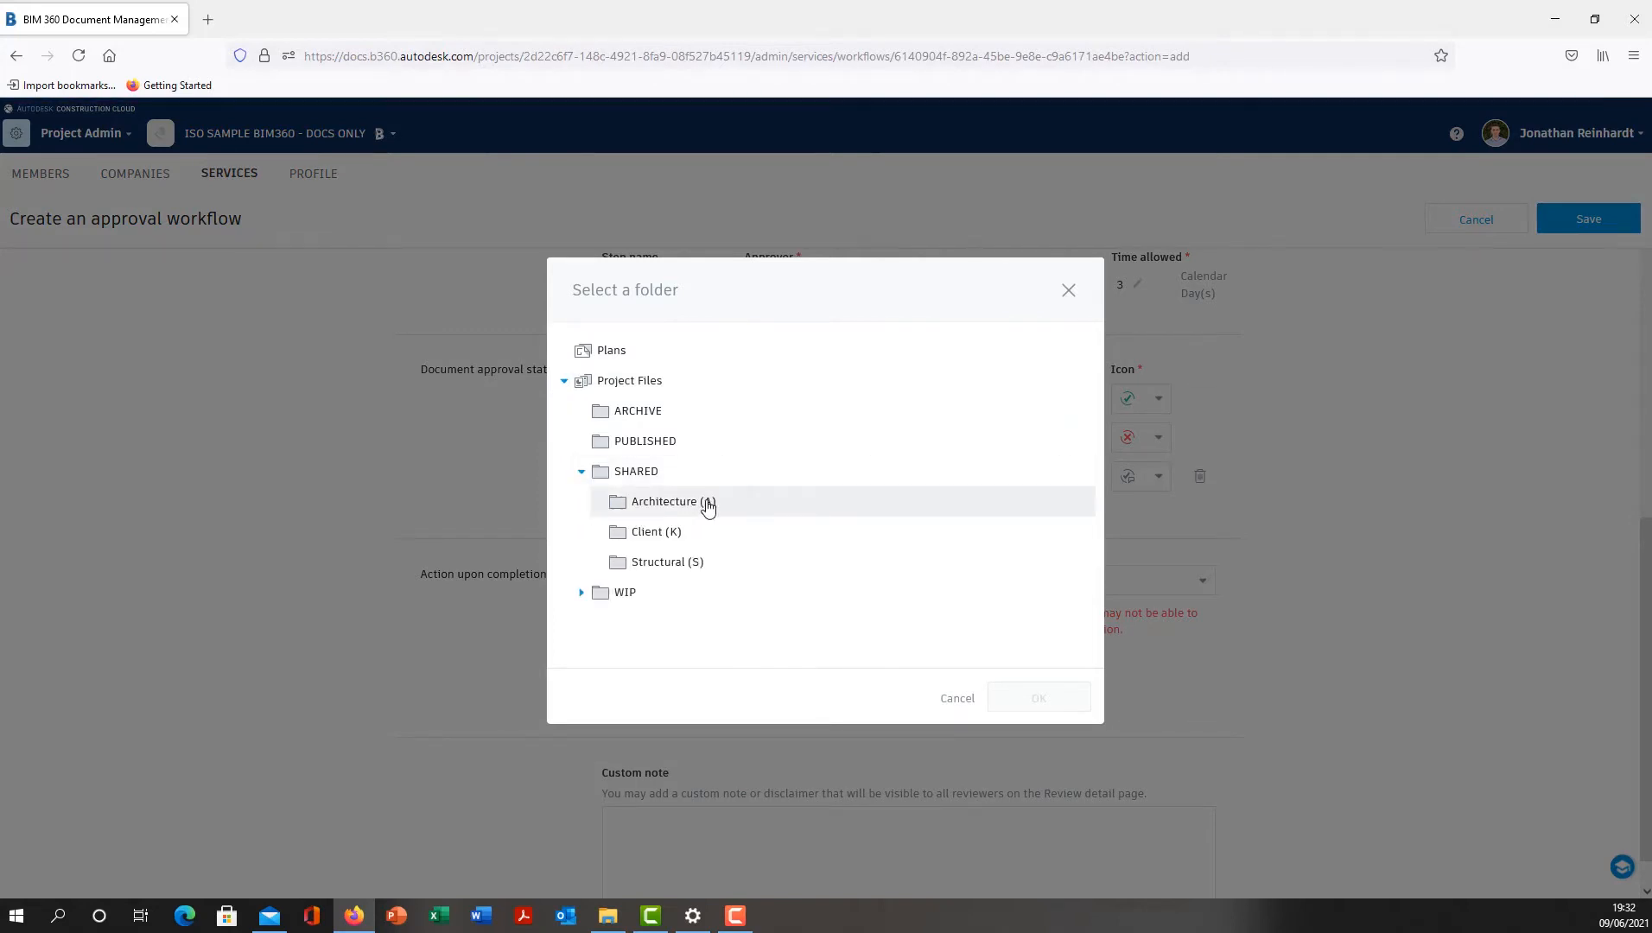
click(707, 505)
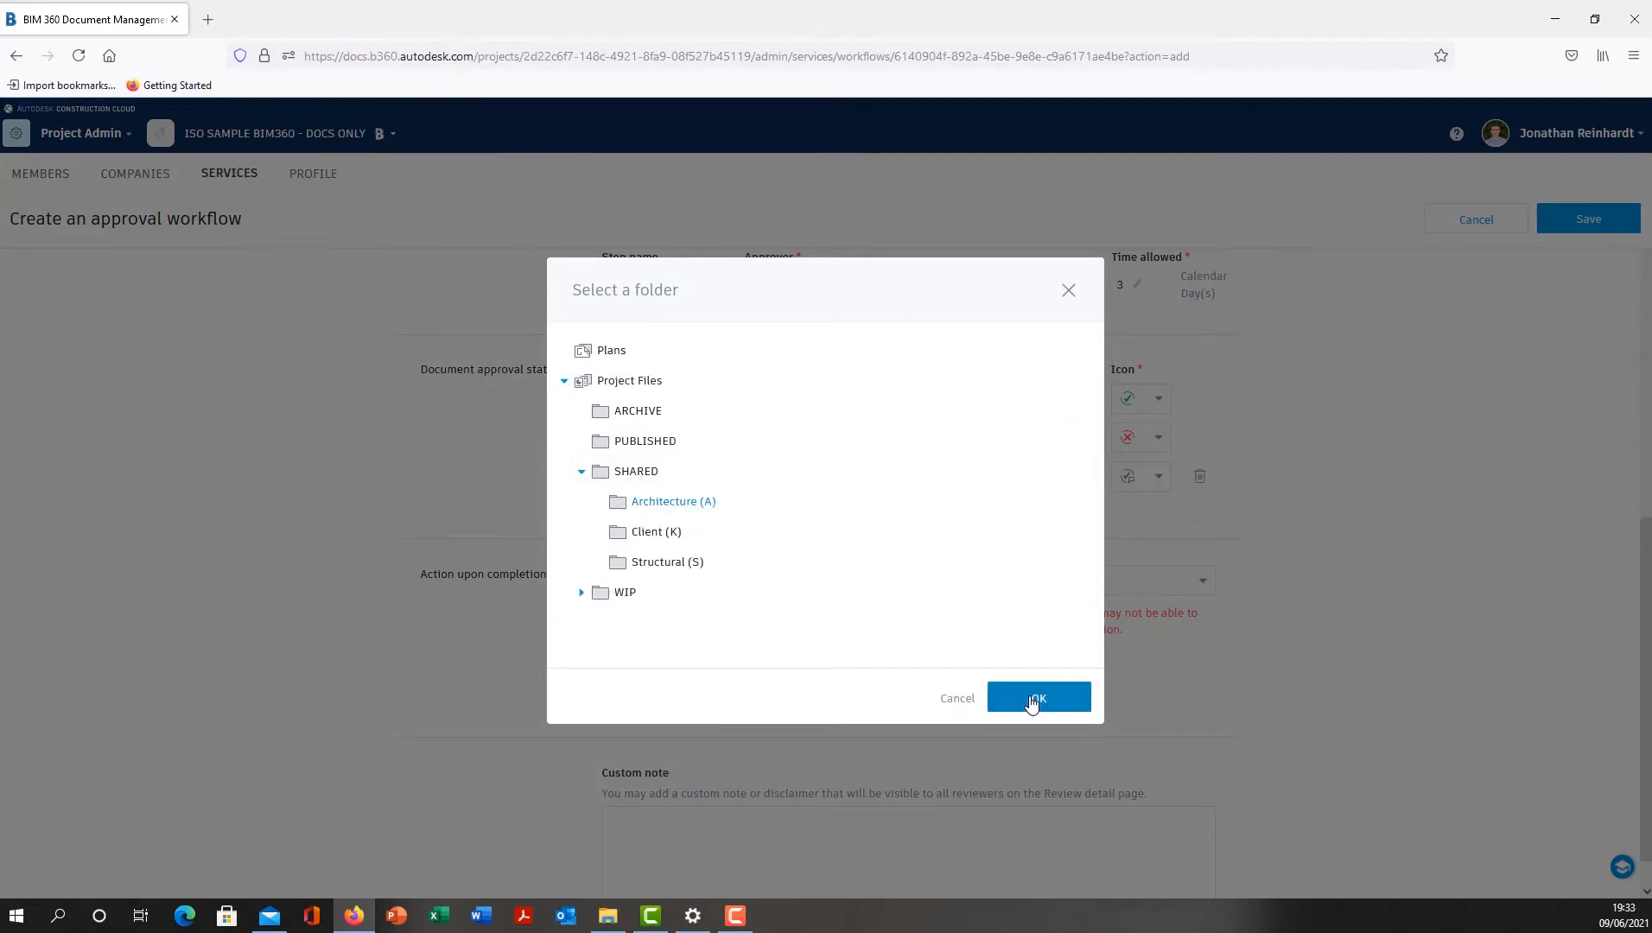
click(1040, 702)
- Save the new File QA approval workflow
scroll(1082, 503, down, 1)
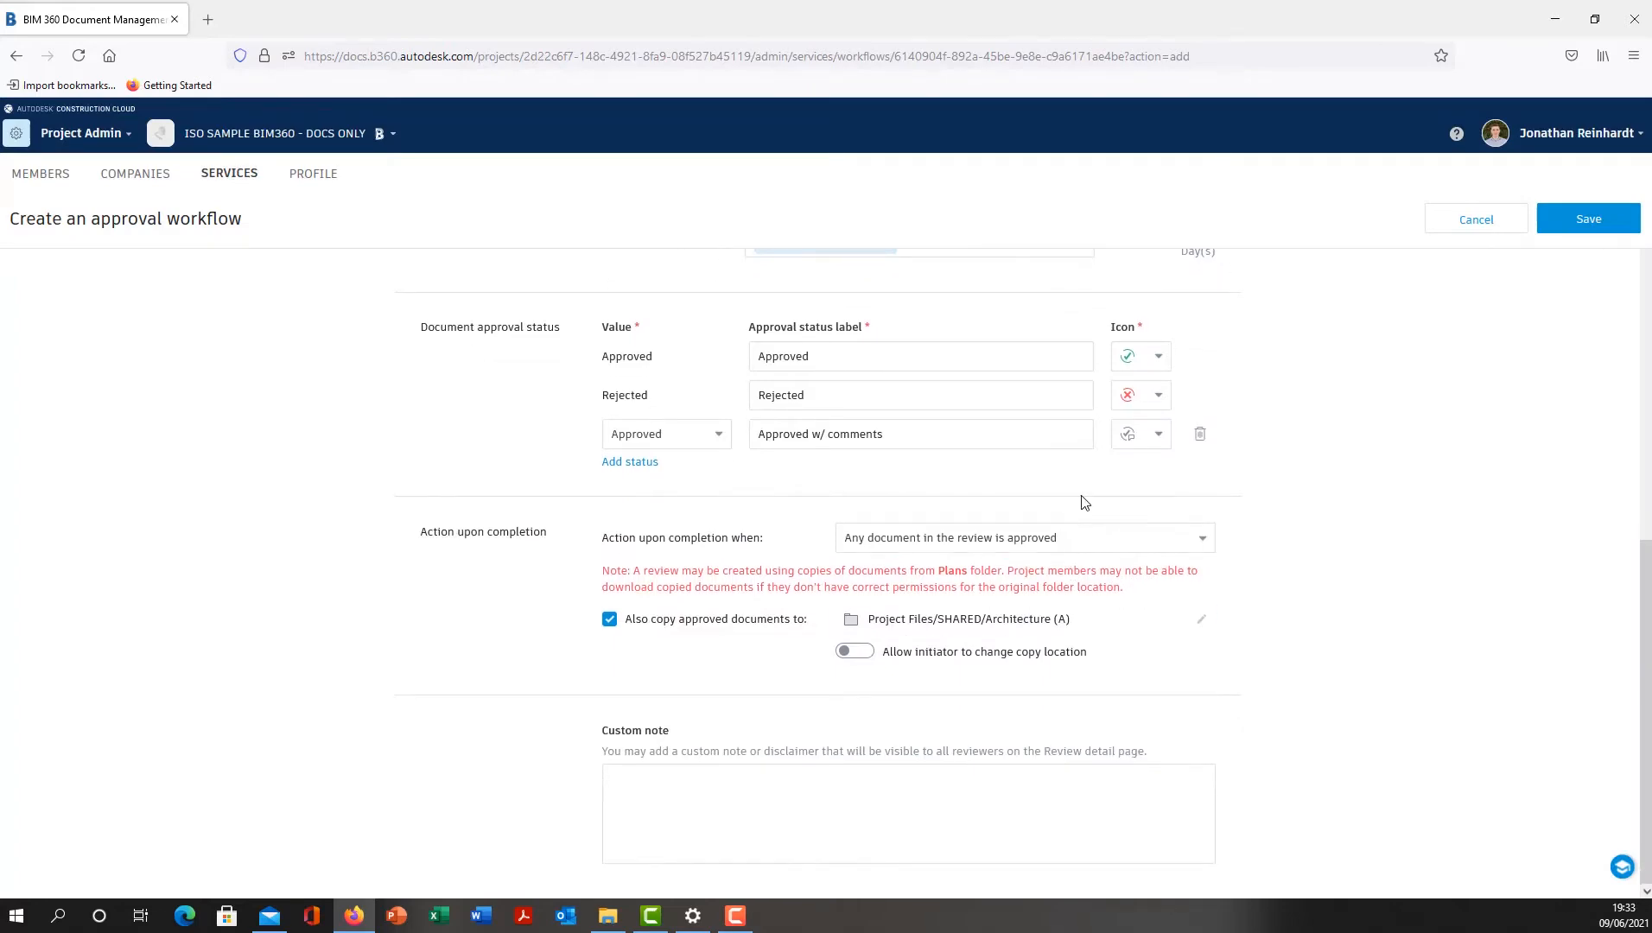
scroll(1209, 622, up, 10)
click(1606, 231)
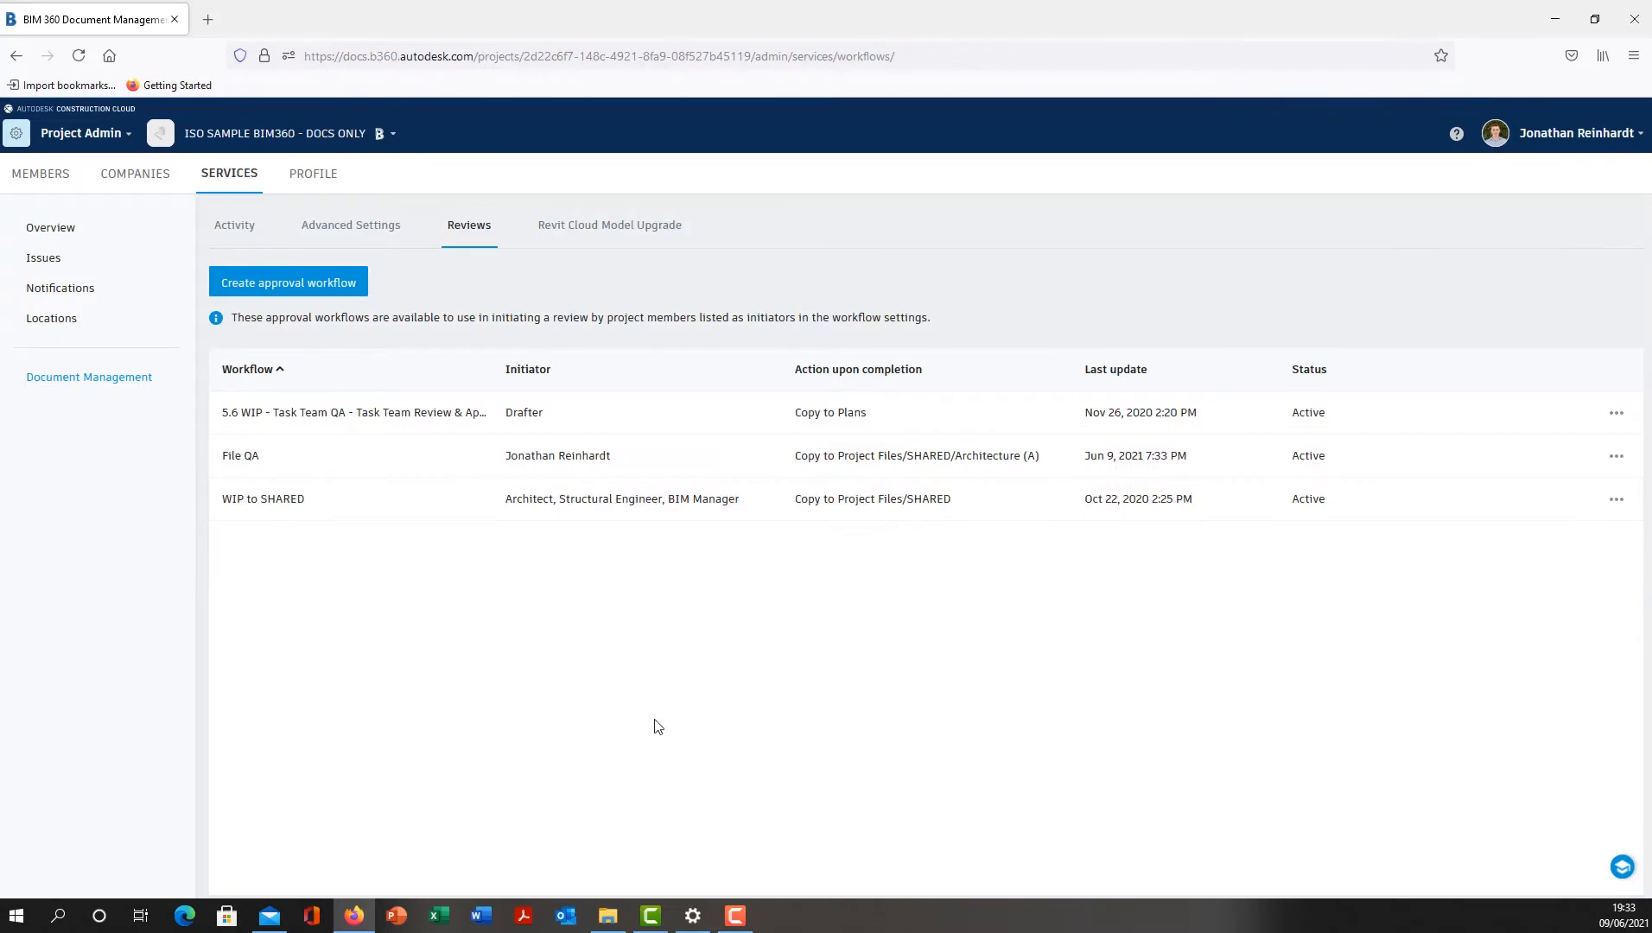
- Switch to Document Management and select ISO-DT-00-00-DR-A-0001.pdf in the WIP/Architecture (A) folder
click(102, 141)
click(243, 211)
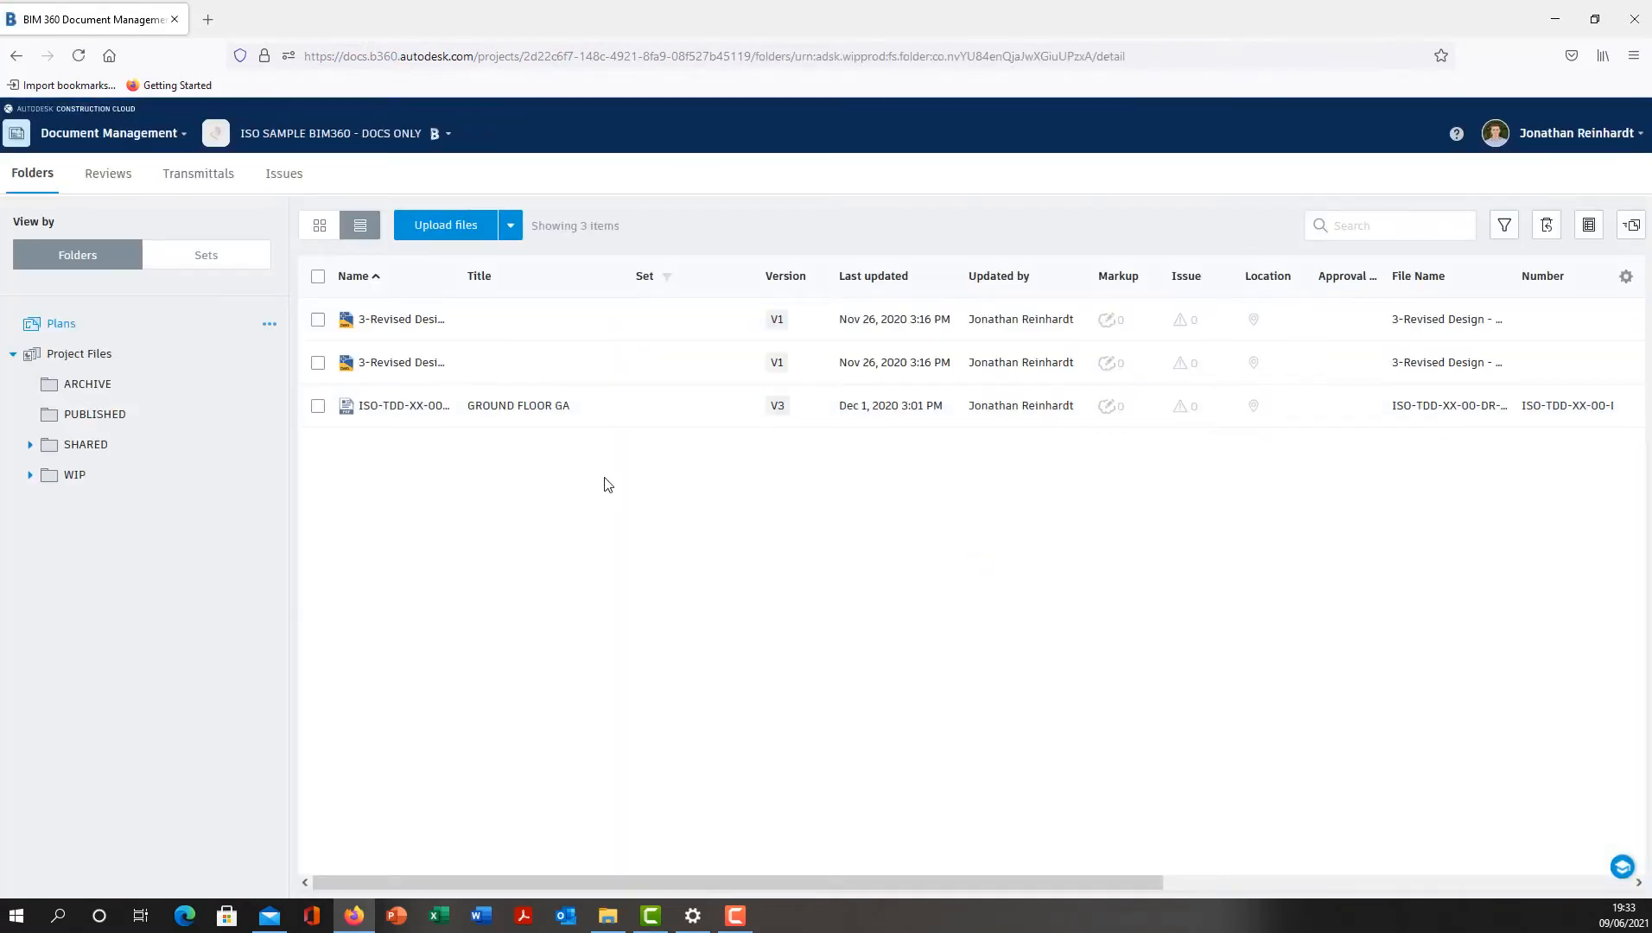
click(132, 480)
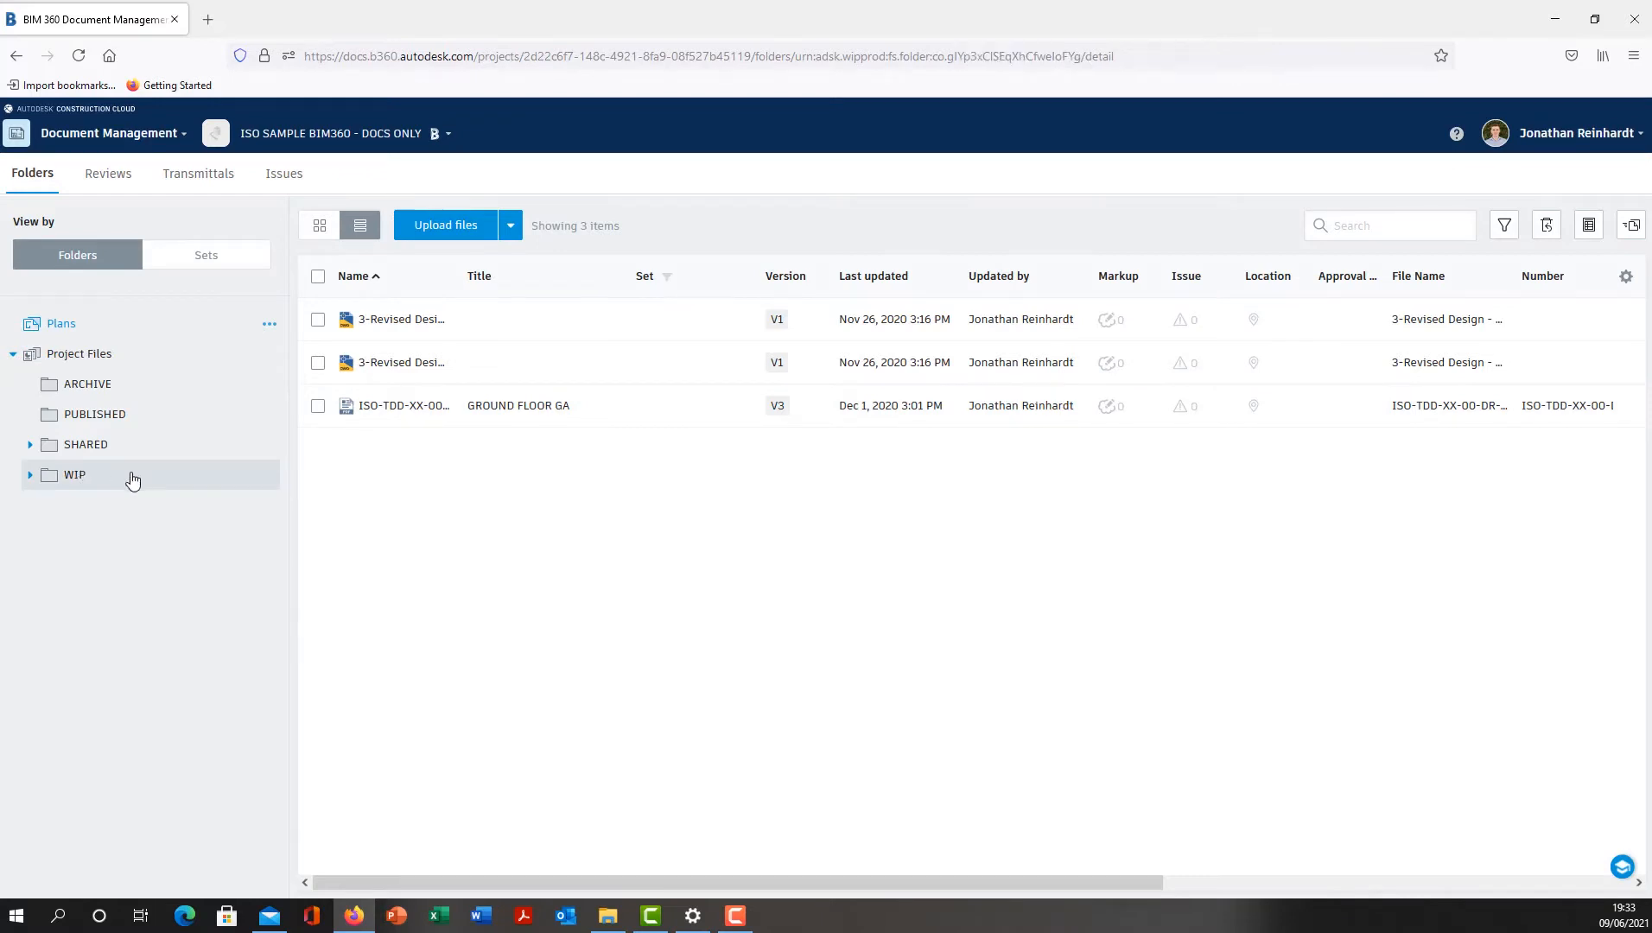
click(389, 321)
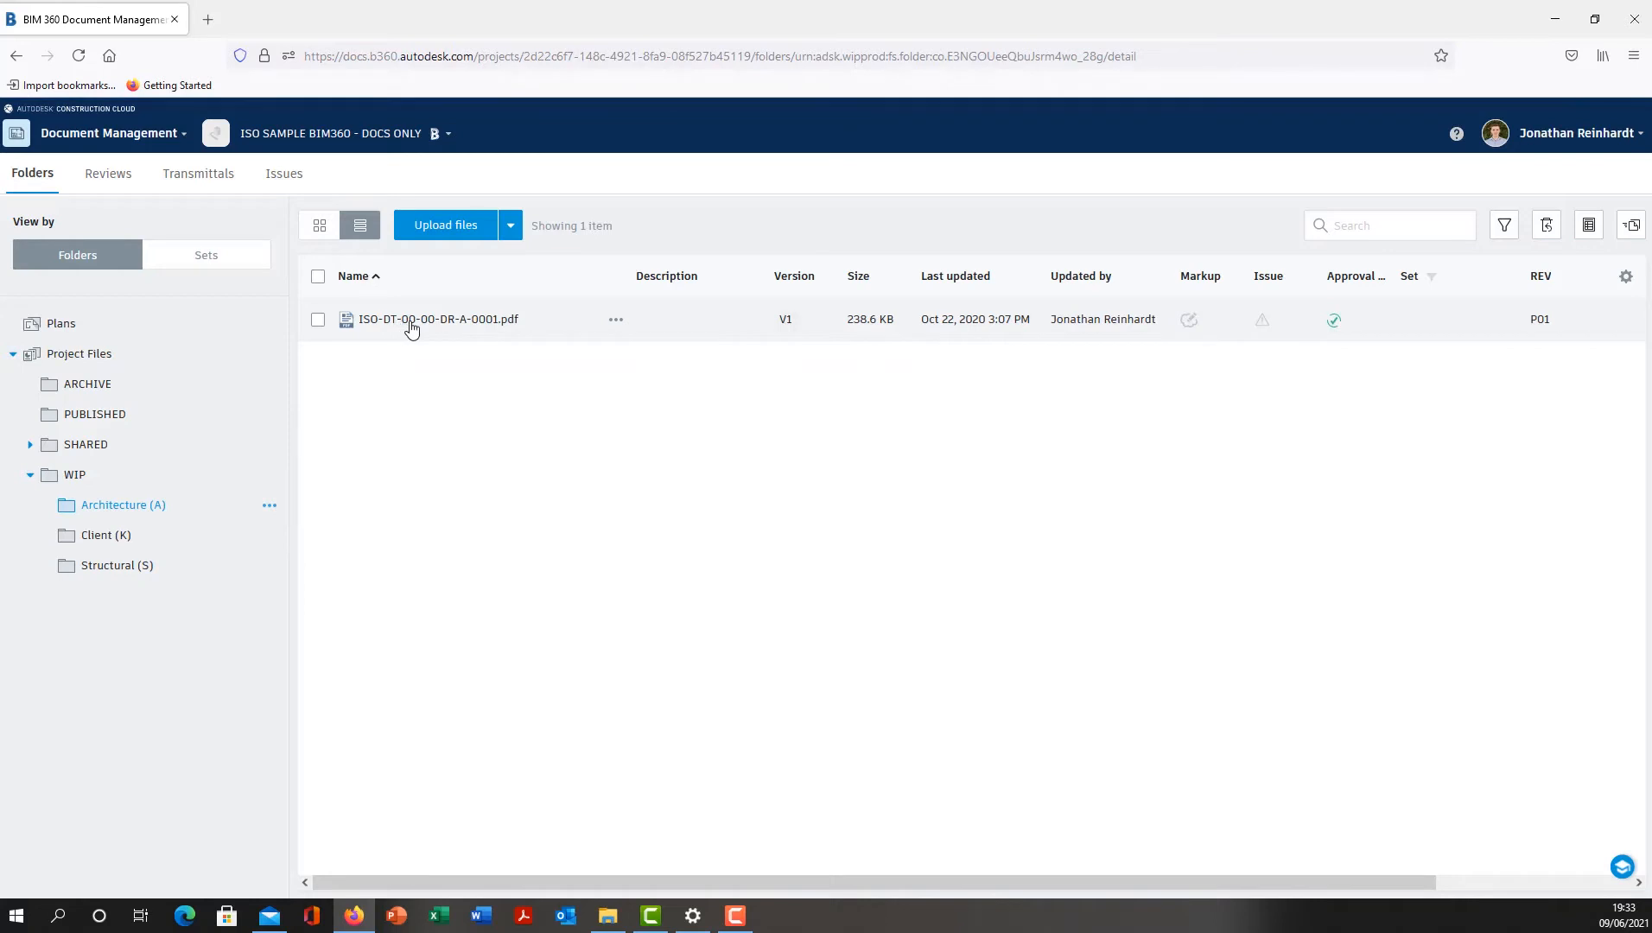
click(318, 323)
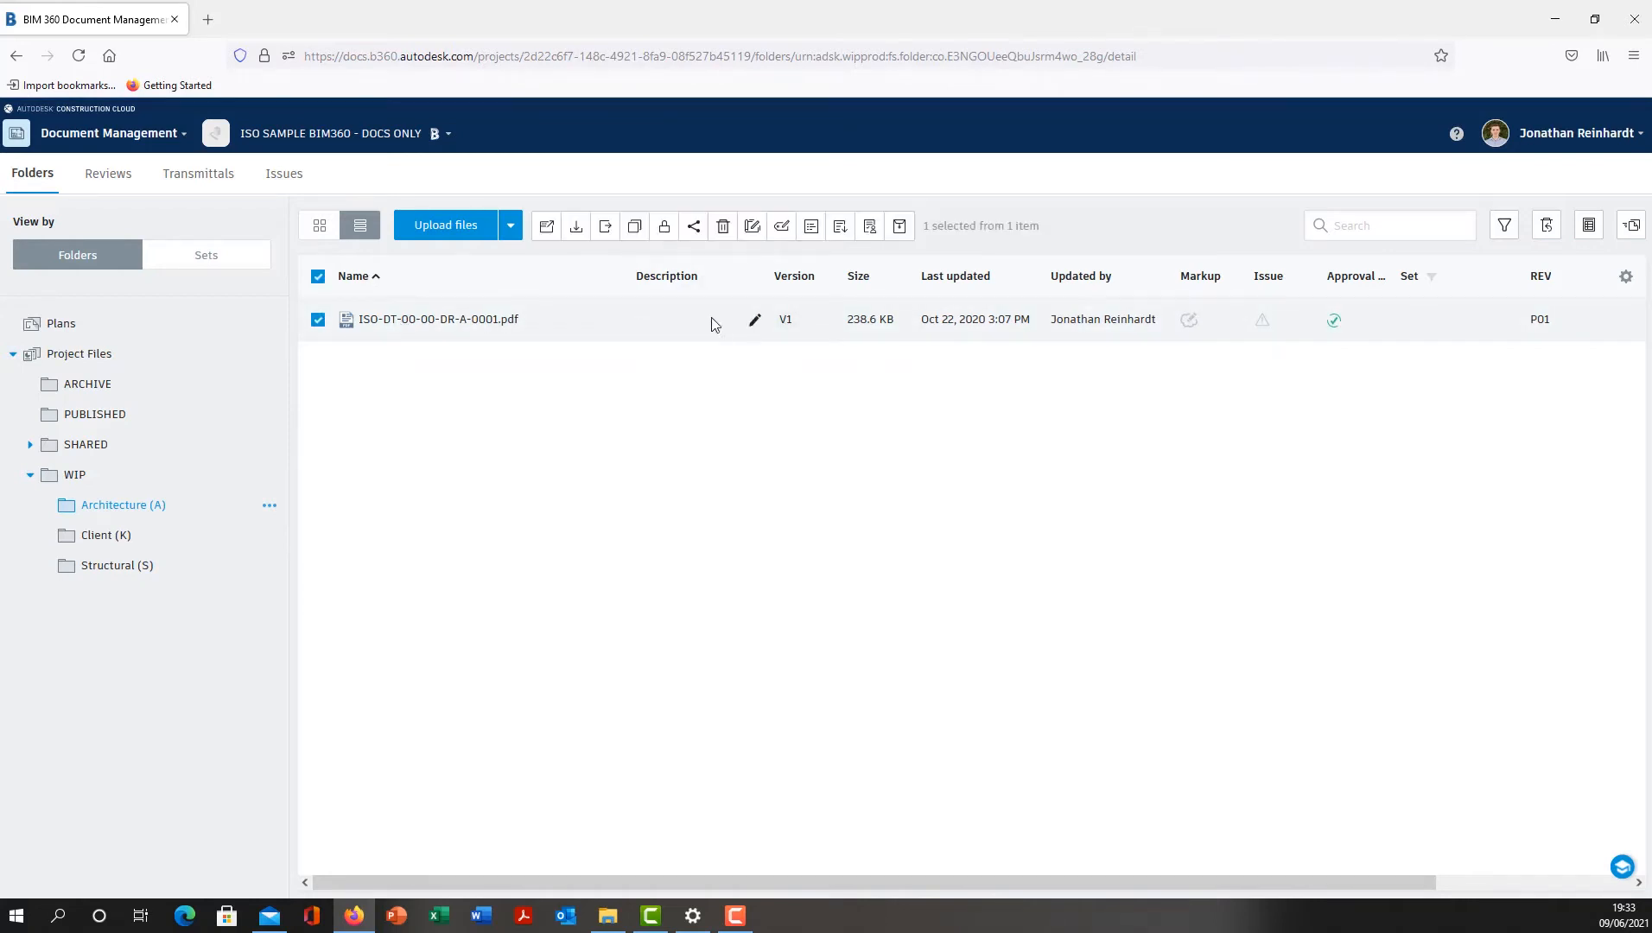
- Try to submit ISO-DT-00-00-DR-A-0001.pdf for review through the File QA workflow, naming the review "Ground Floor Plan Initial Design"
click(617, 321)
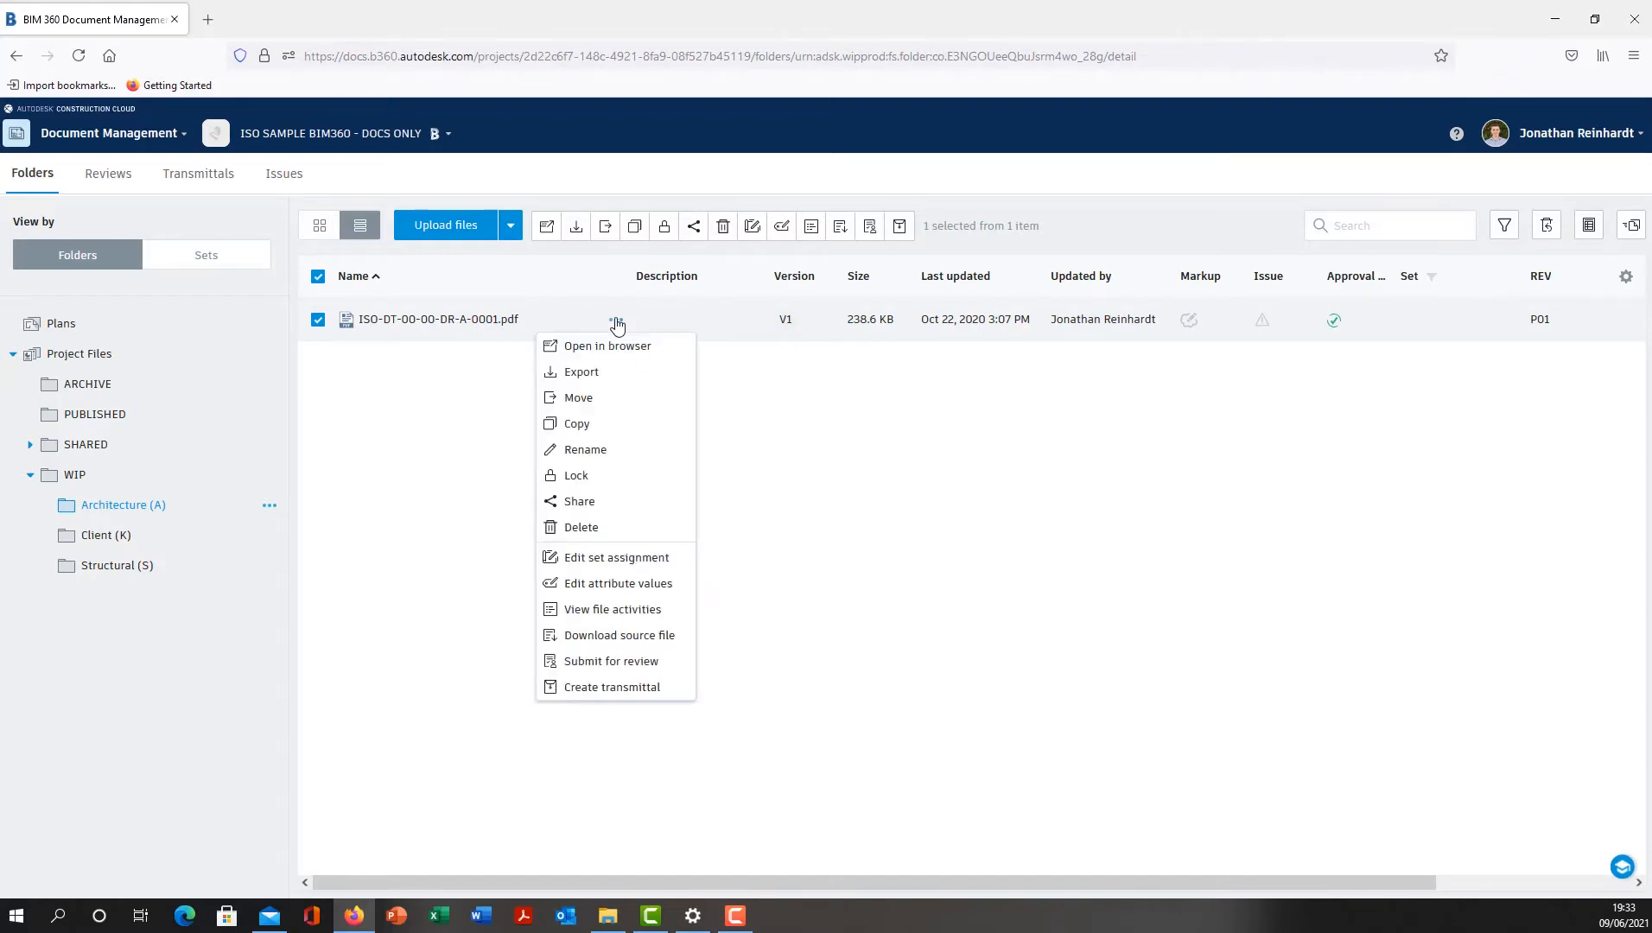
click(637, 664)
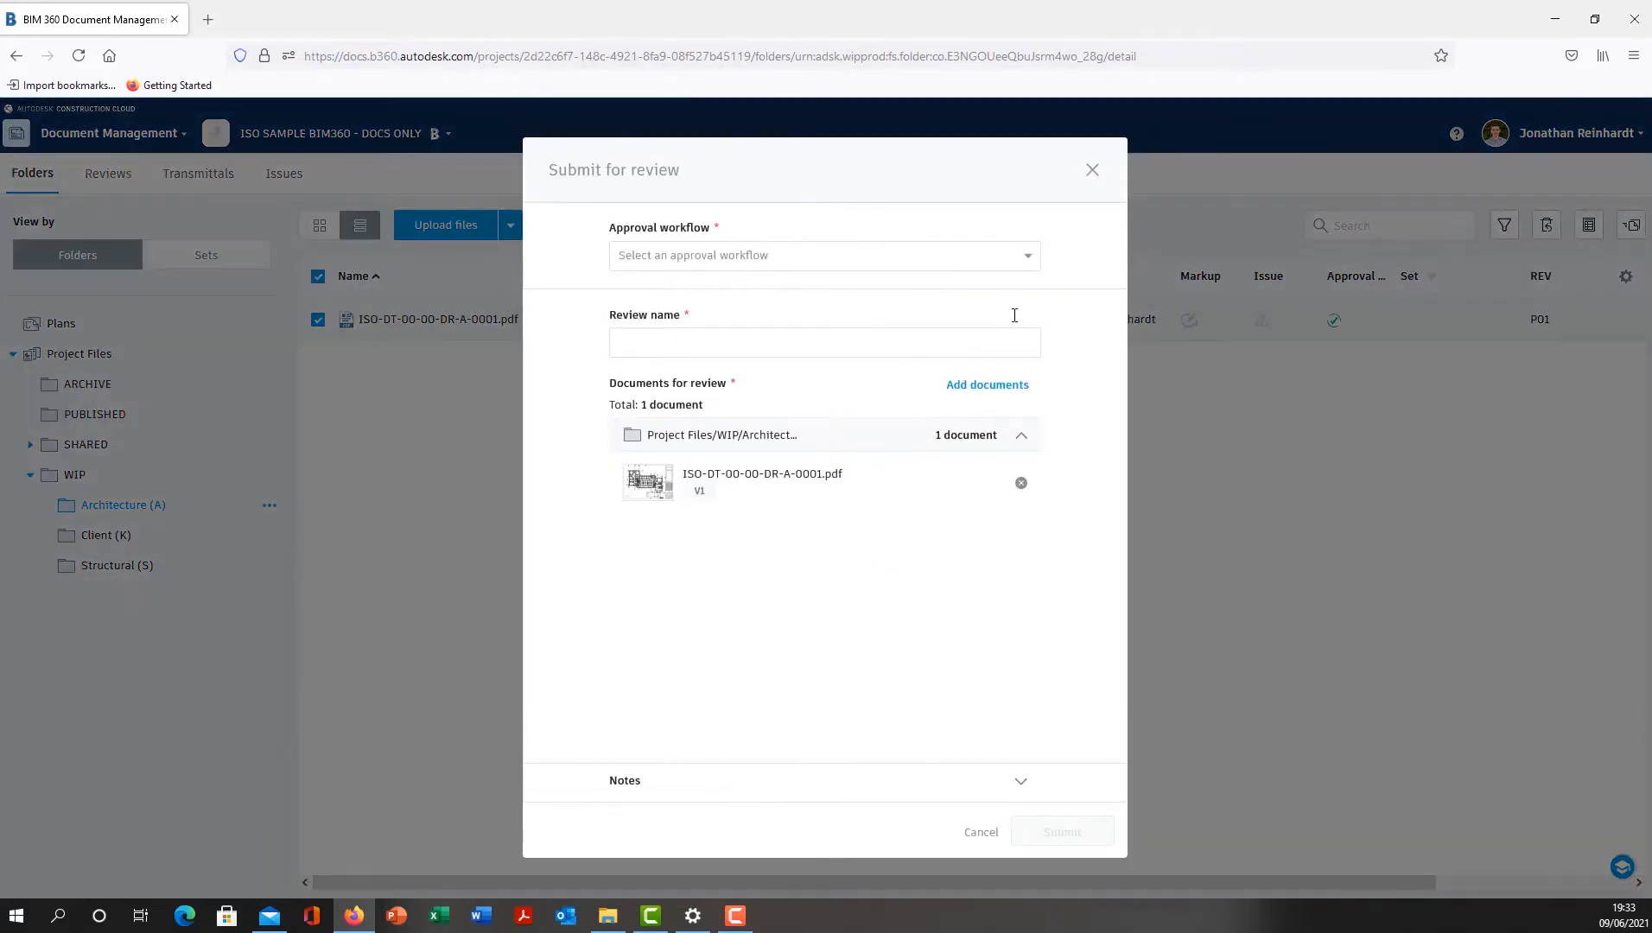
click(1020, 259)
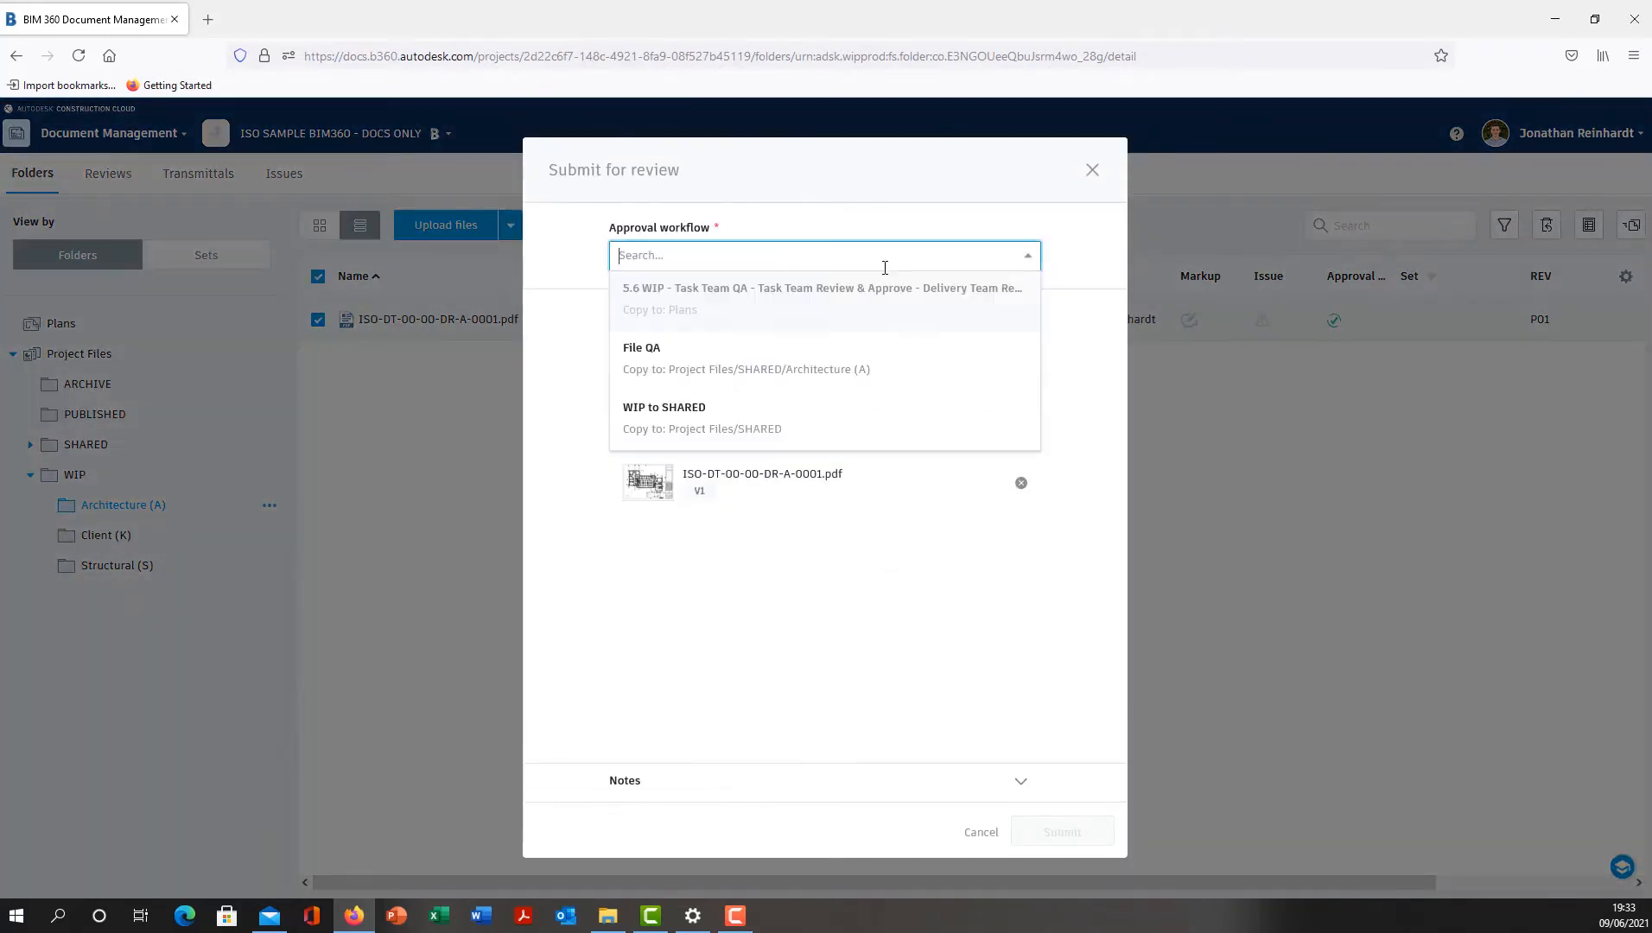
click(667, 364)
click(728, 540)
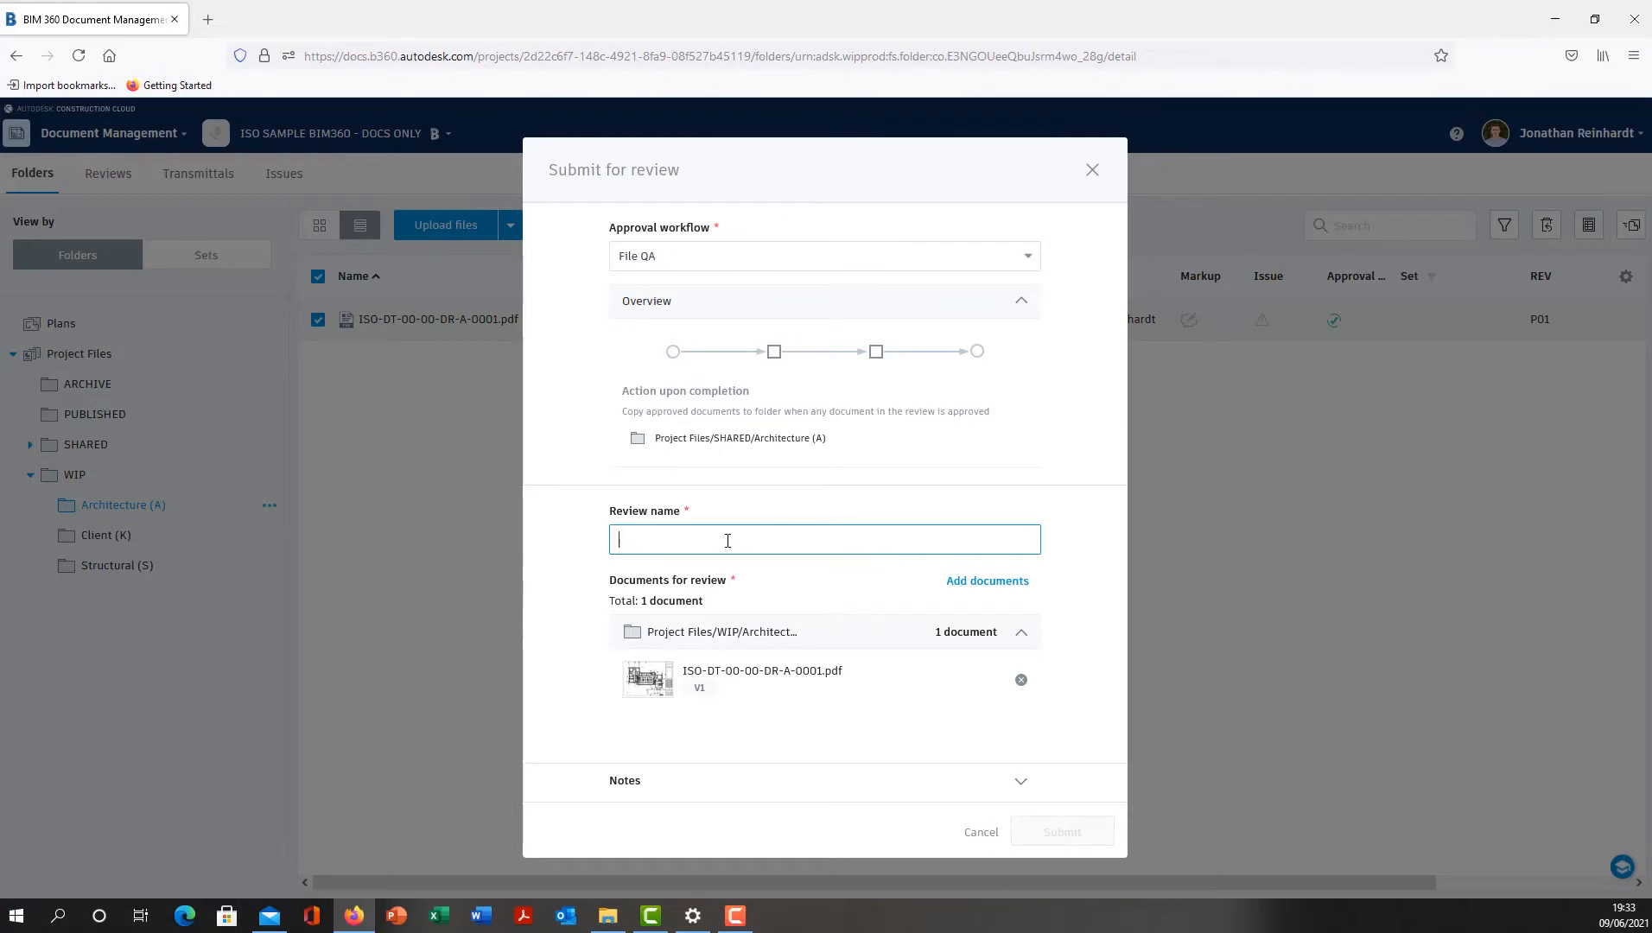
text(Ground Floor Plan)
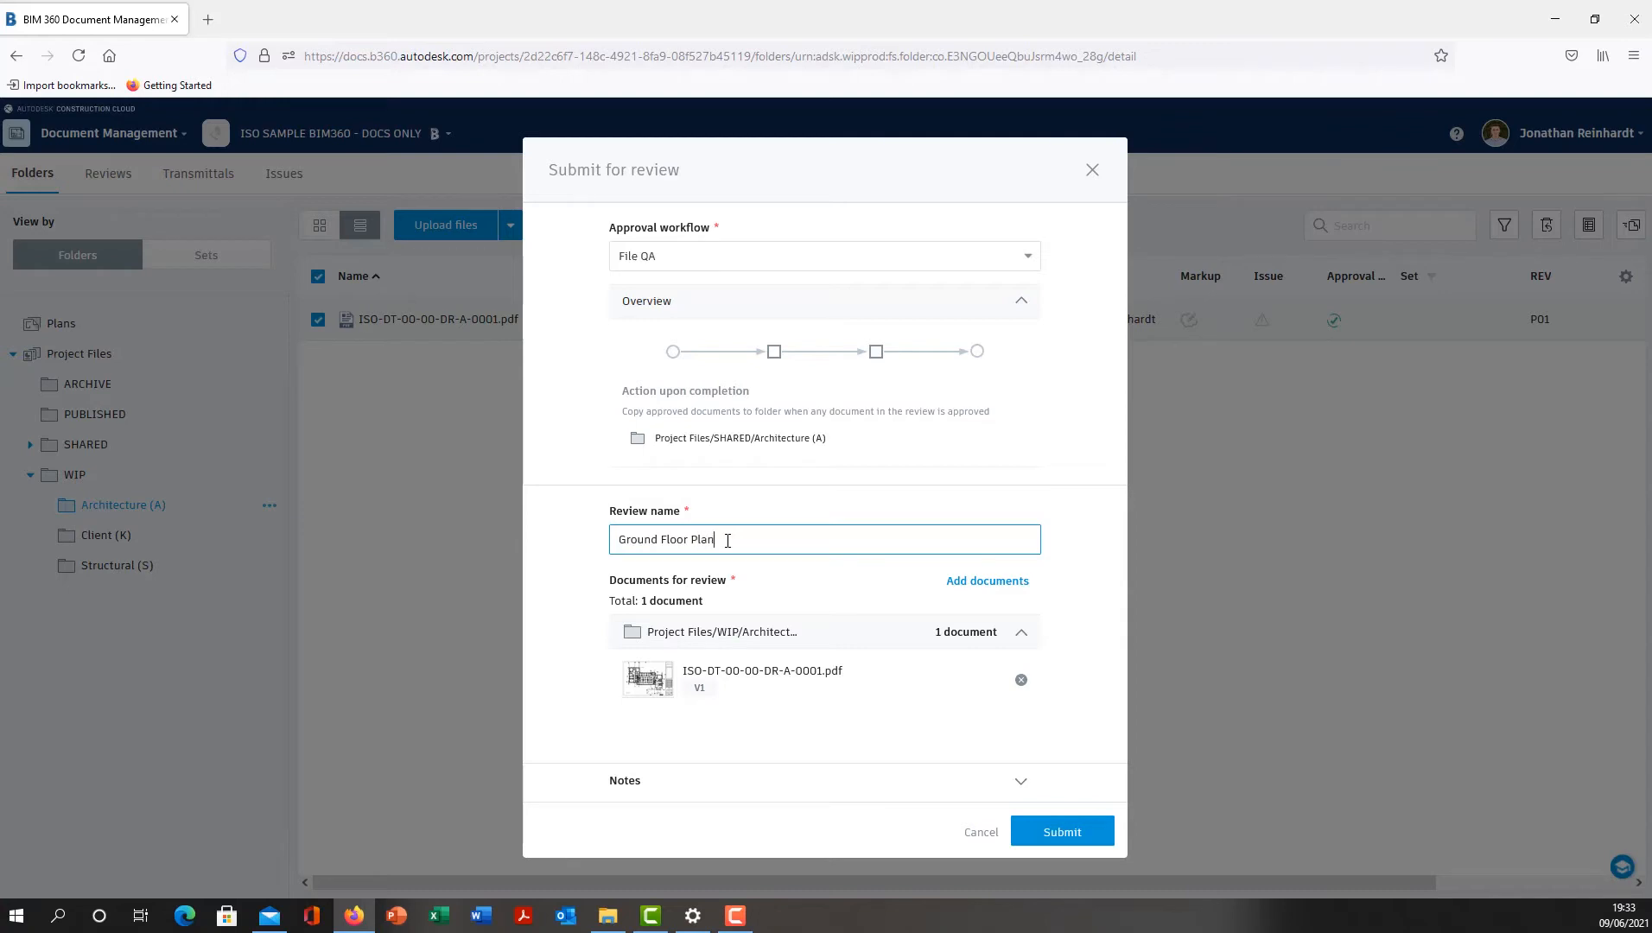
text( Initial Design)
right_click(741, 543)
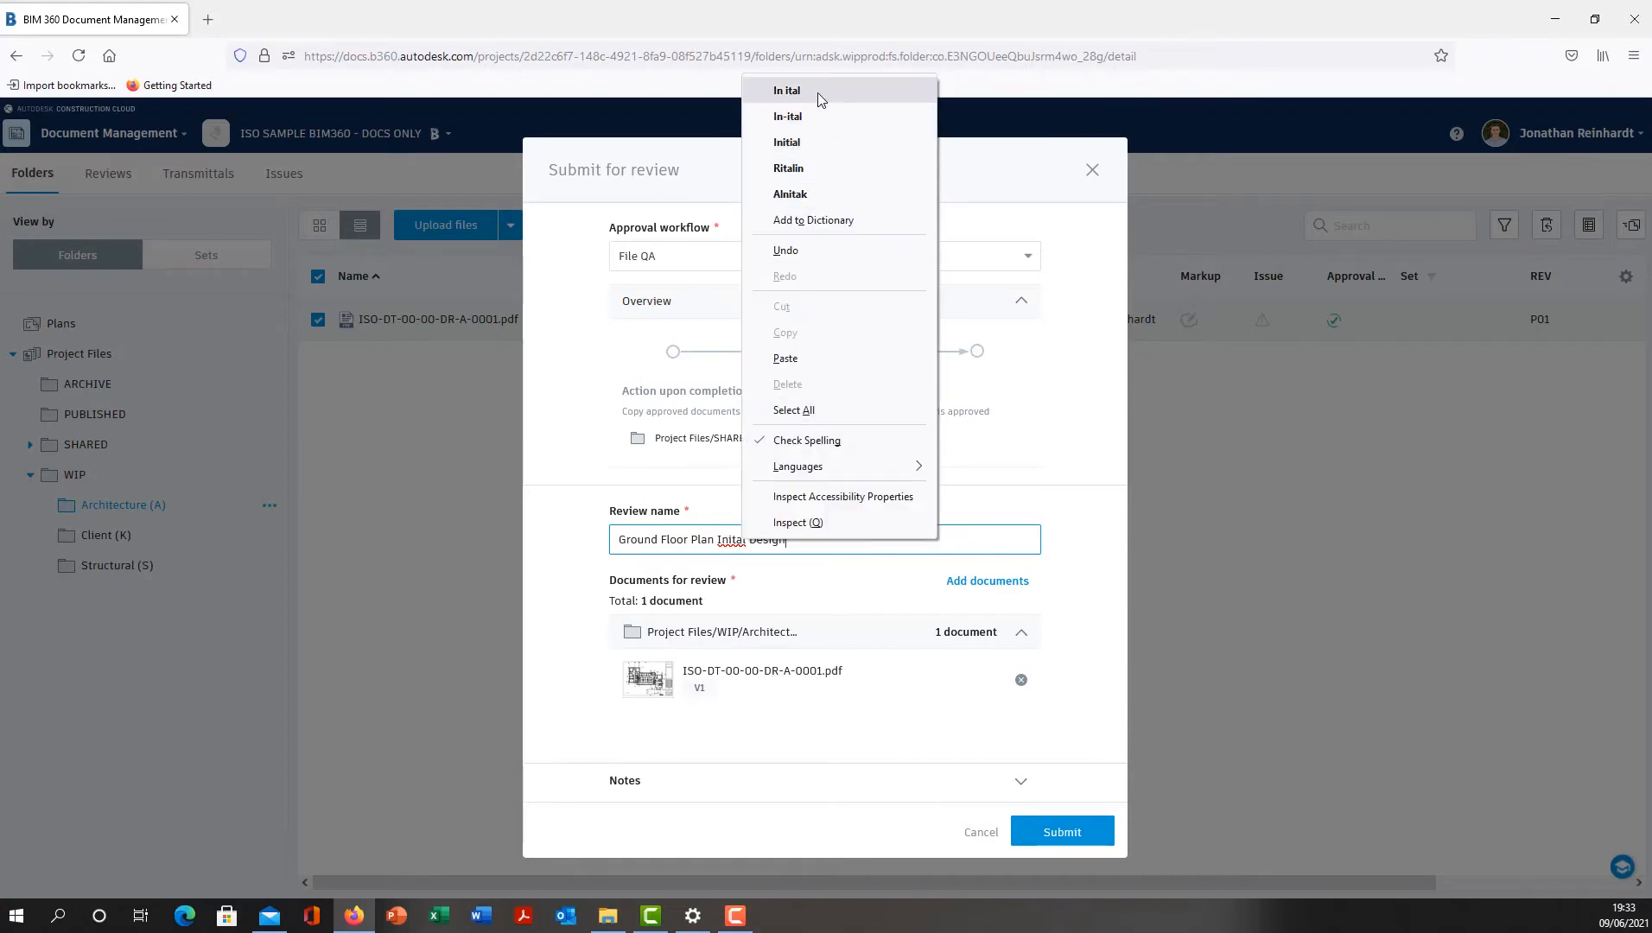
click(808, 142)
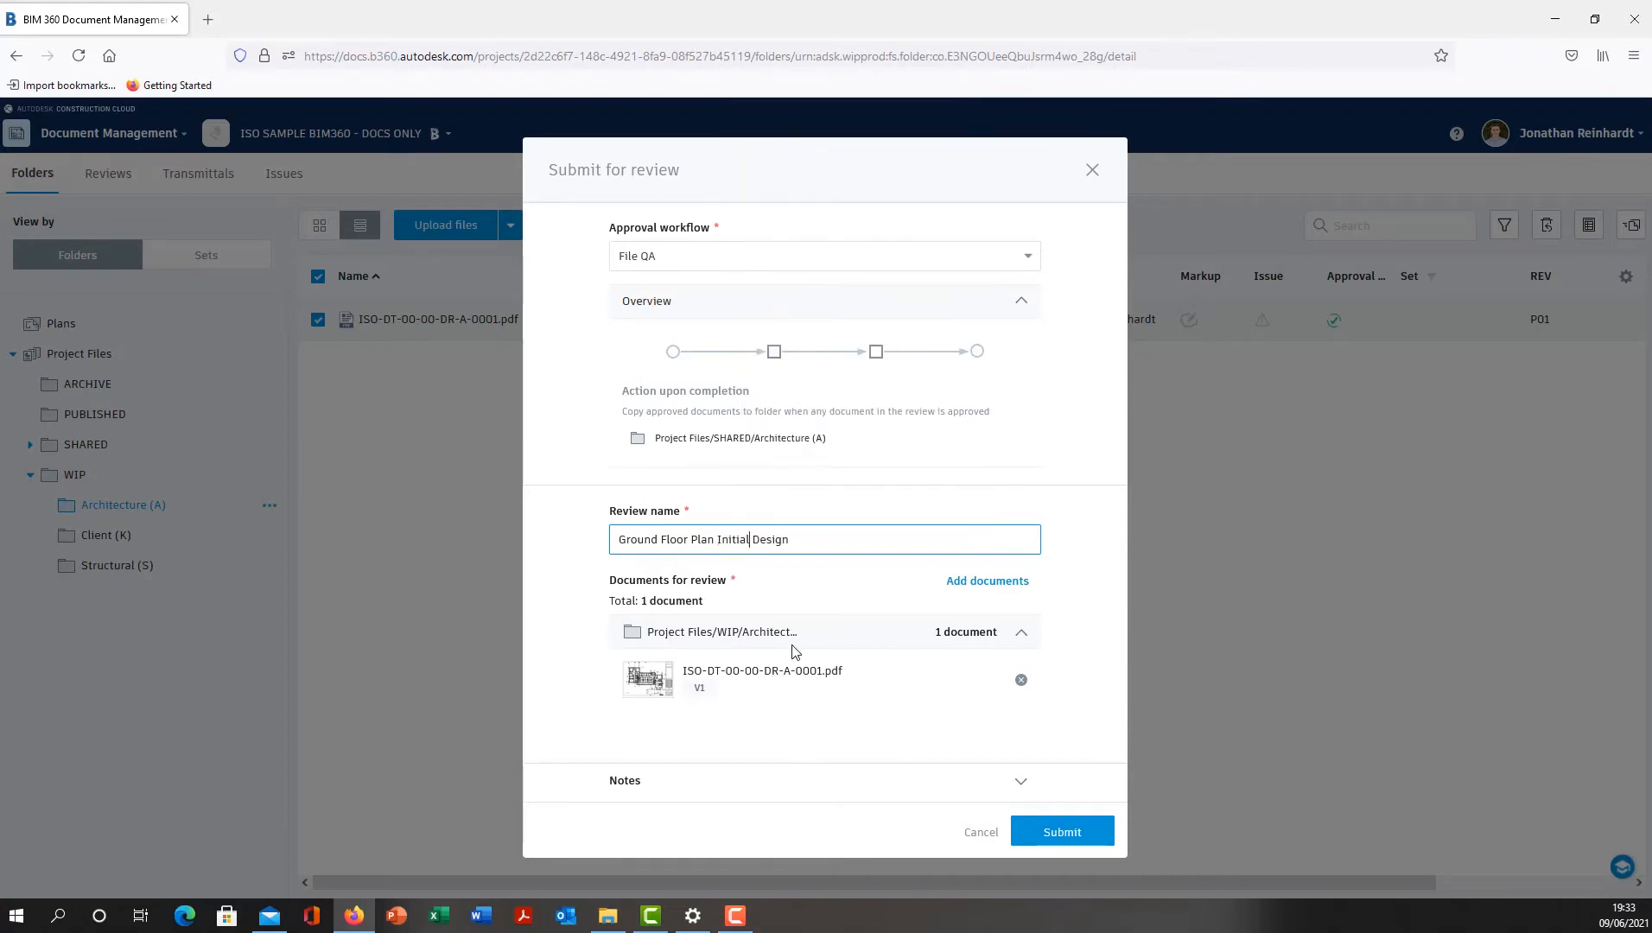
click(1053, 827)
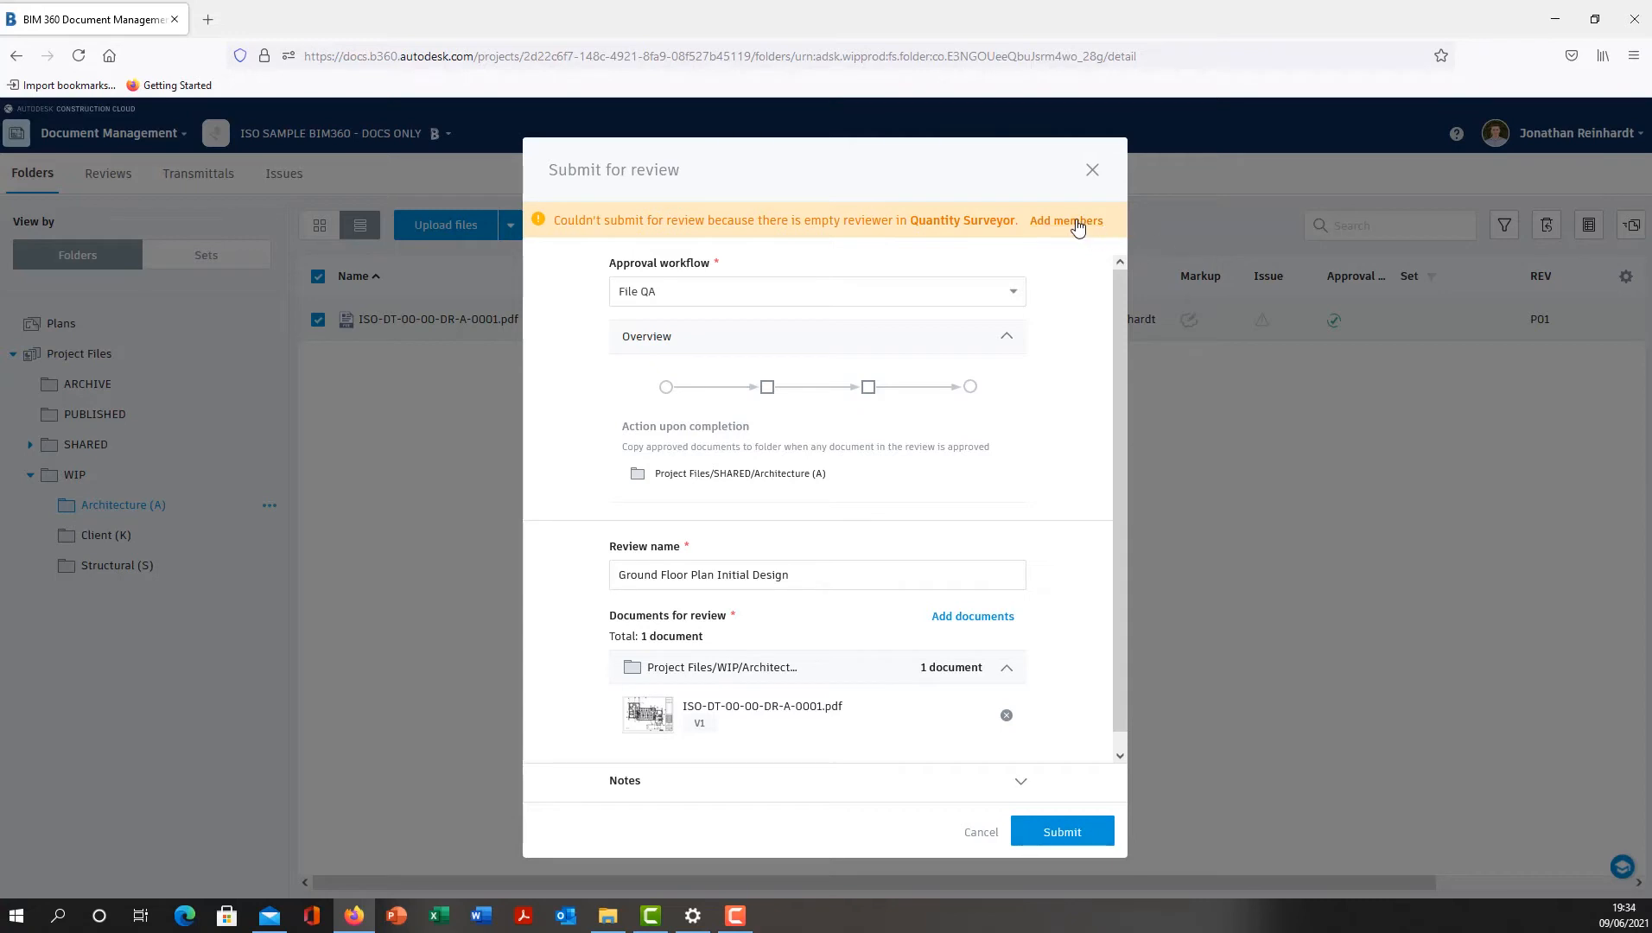
- Go to the project members and add the Quantity Surveyor role to the MB Structures Ltd. member
click(1076, 223)
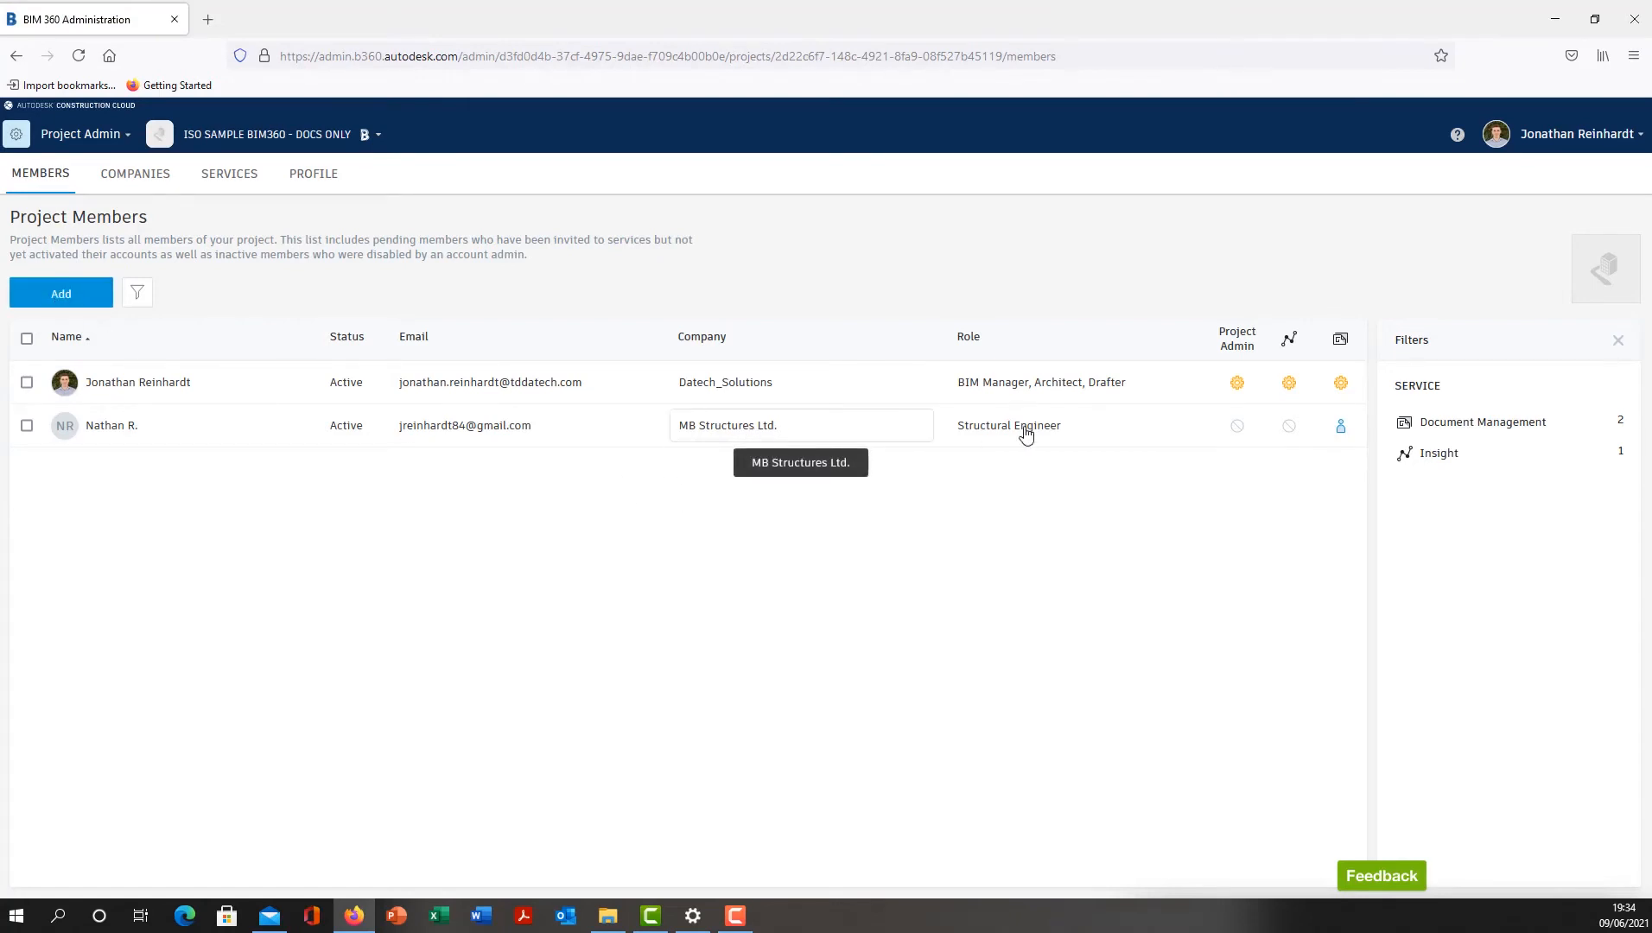
click(1068, 434)
click(1111, 424)
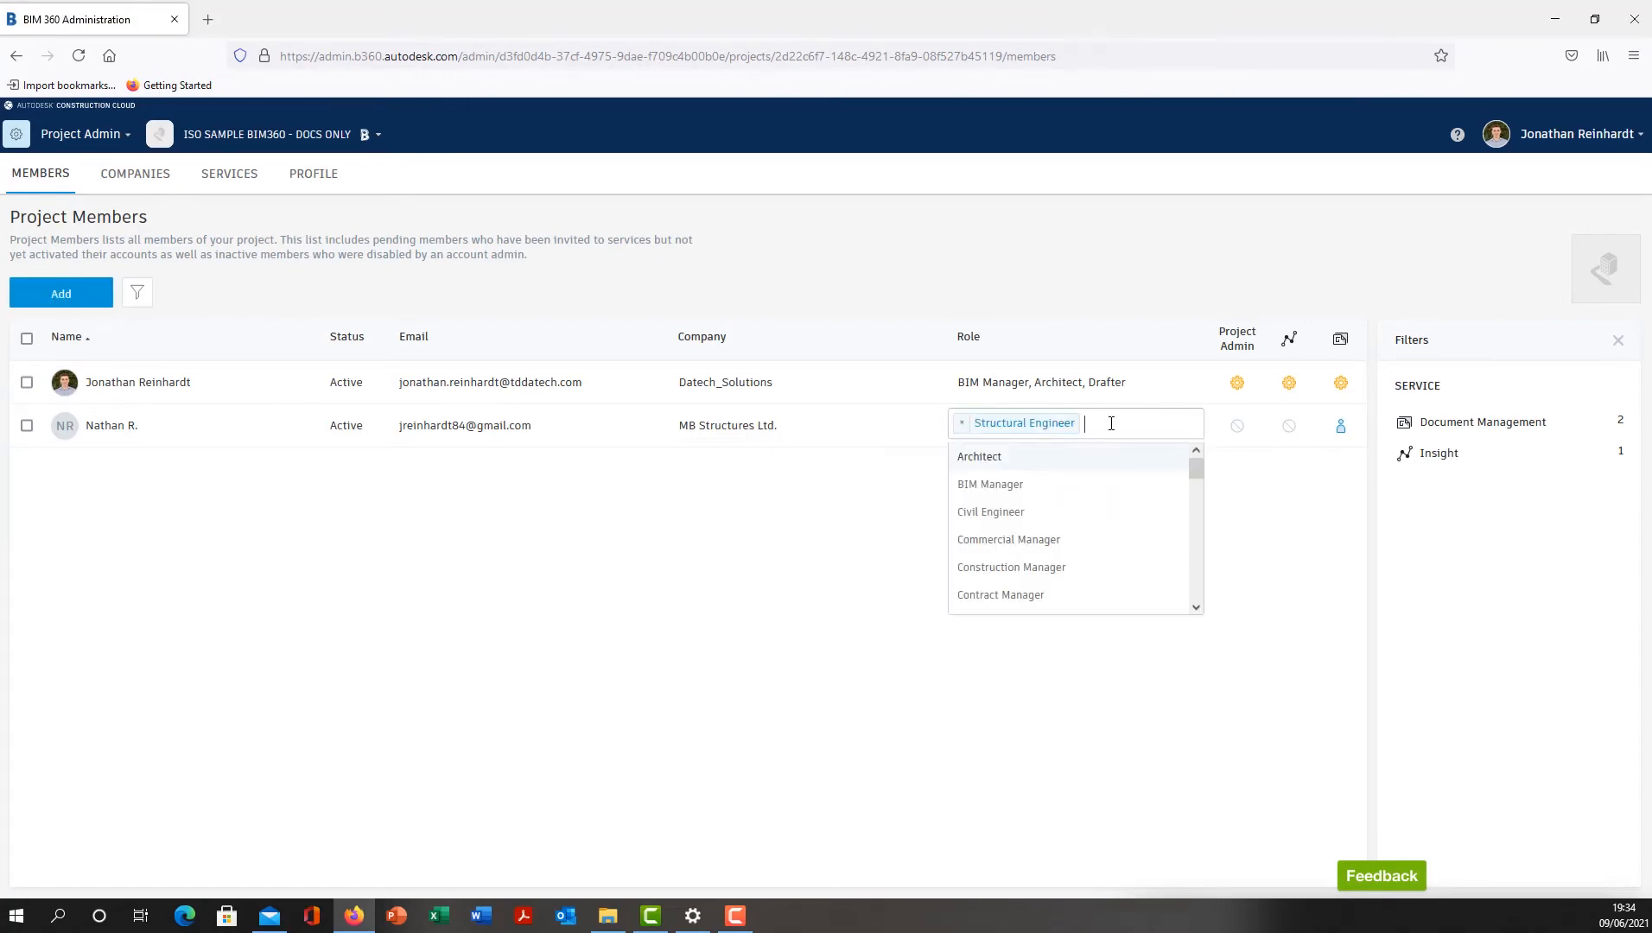
text(qu)
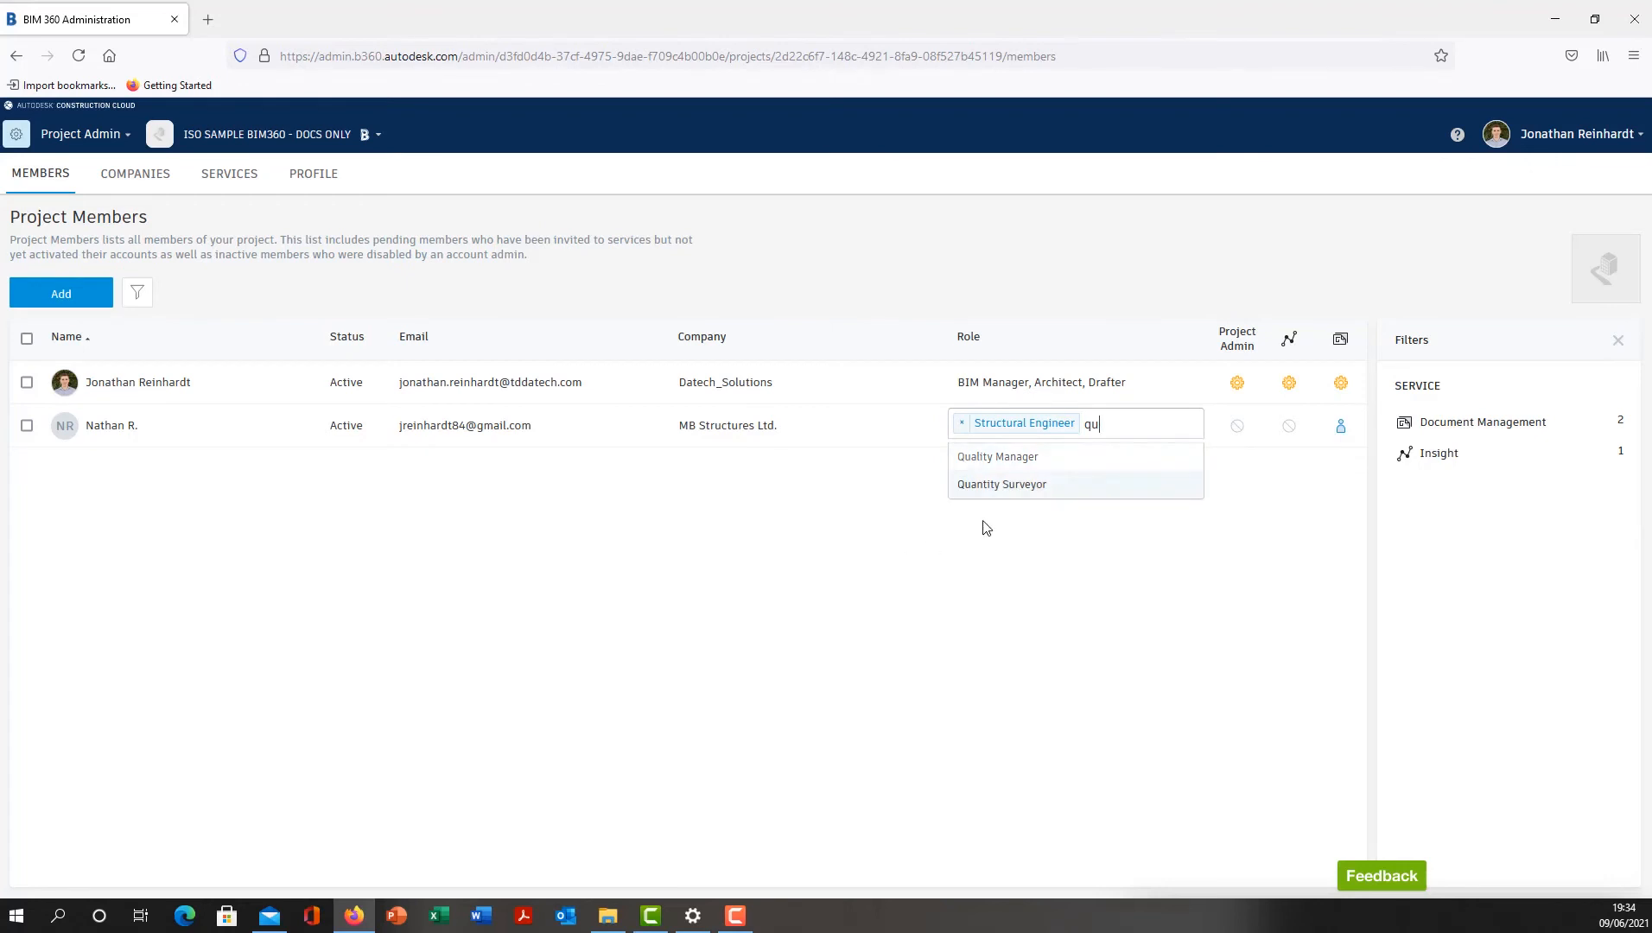
click(998, 485)
click(996, 562)
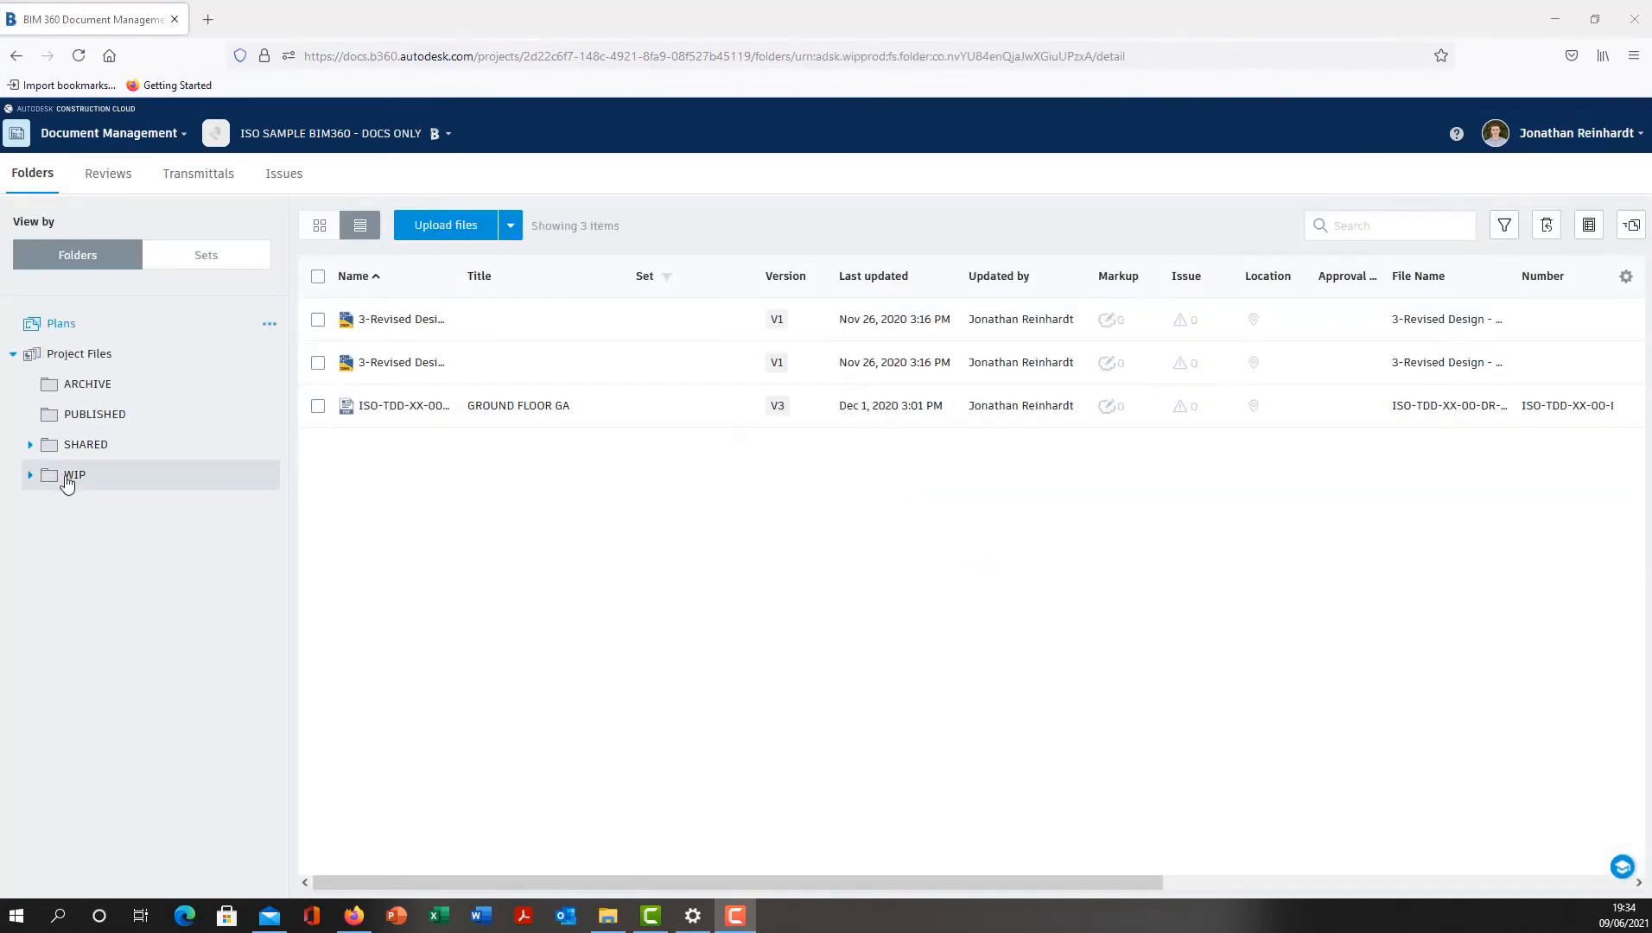
- In Document Management, select ISO-DT-00-00-DR-A-0001.pdf in the WIP/Architecture (A) folder
click(82, 482)
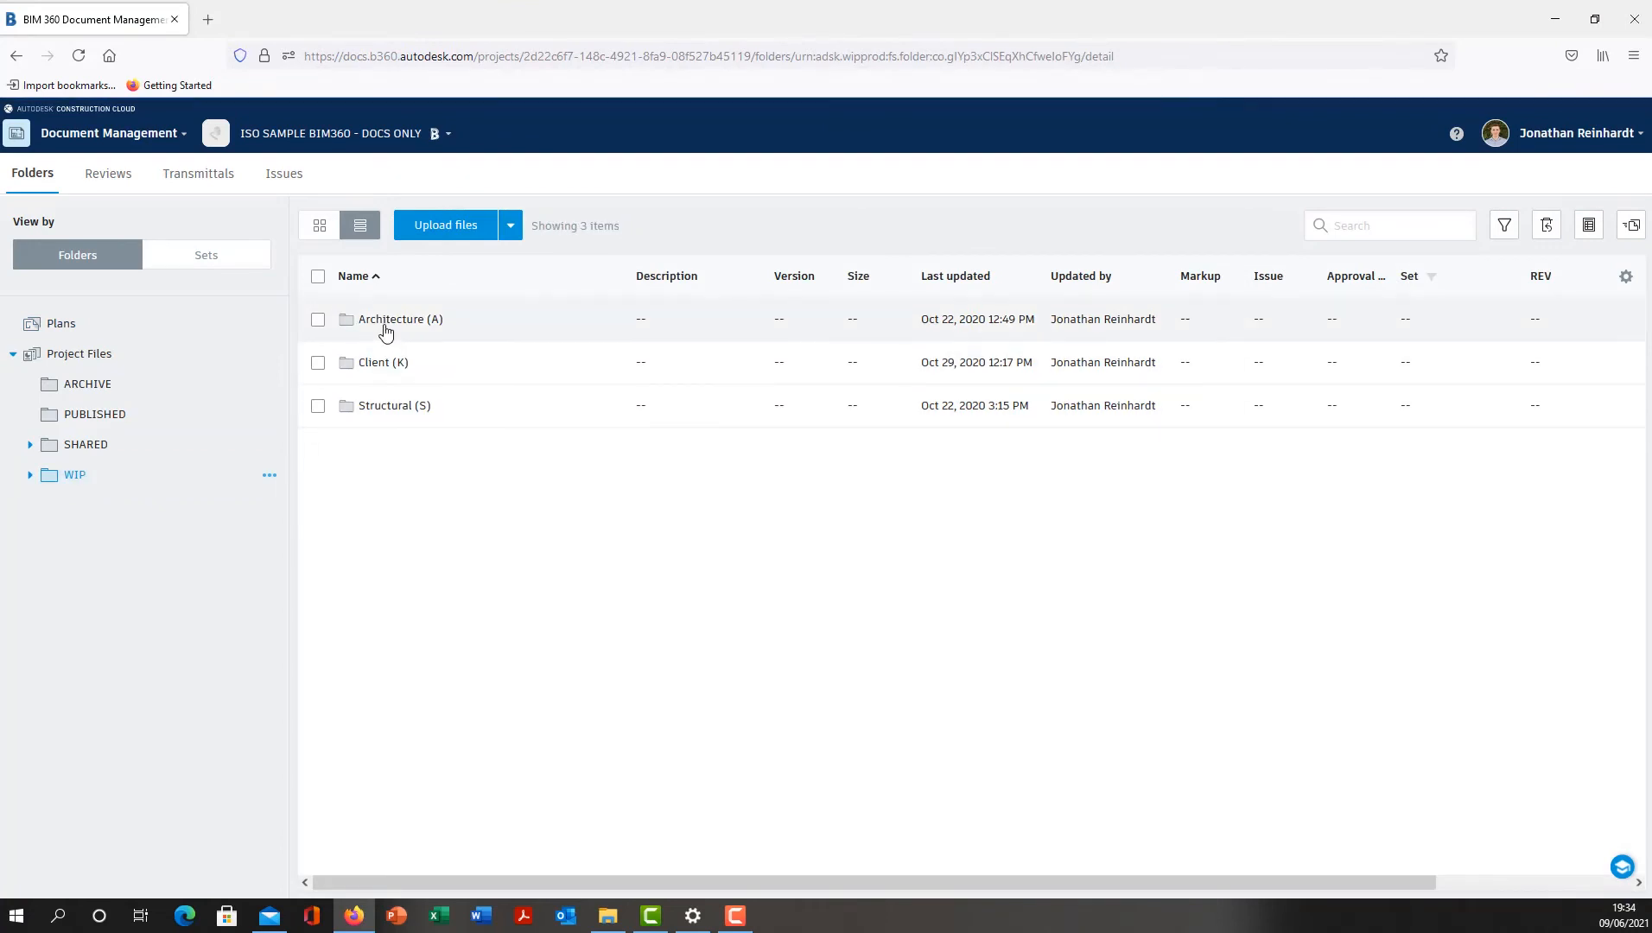
click(382, 321)
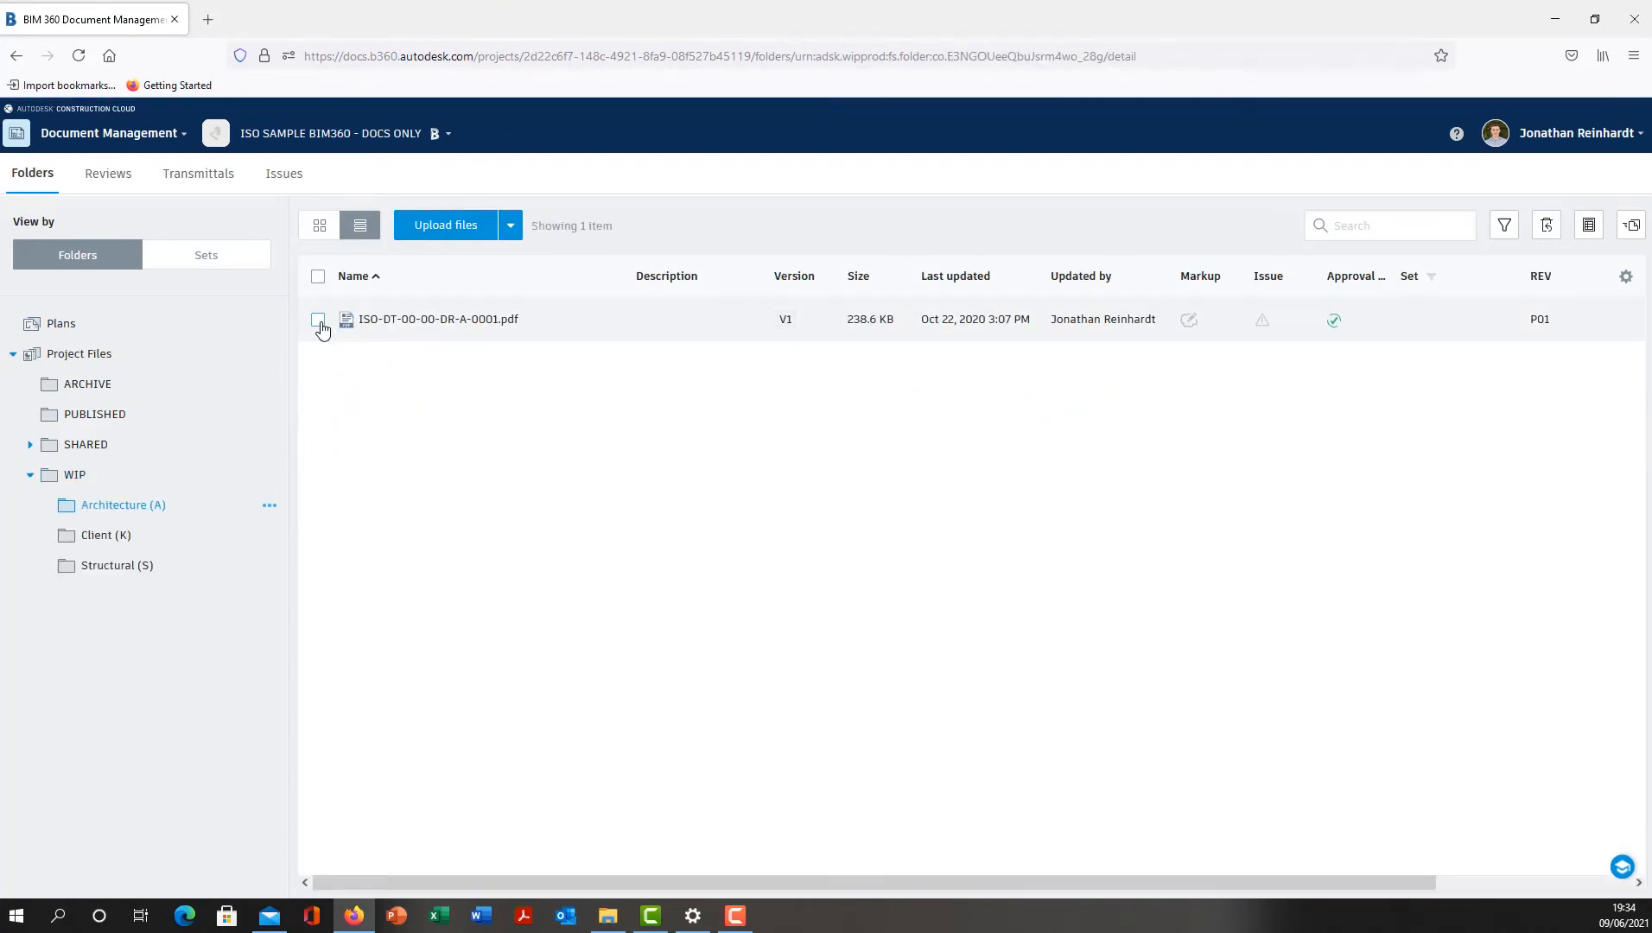
click(318, 320)
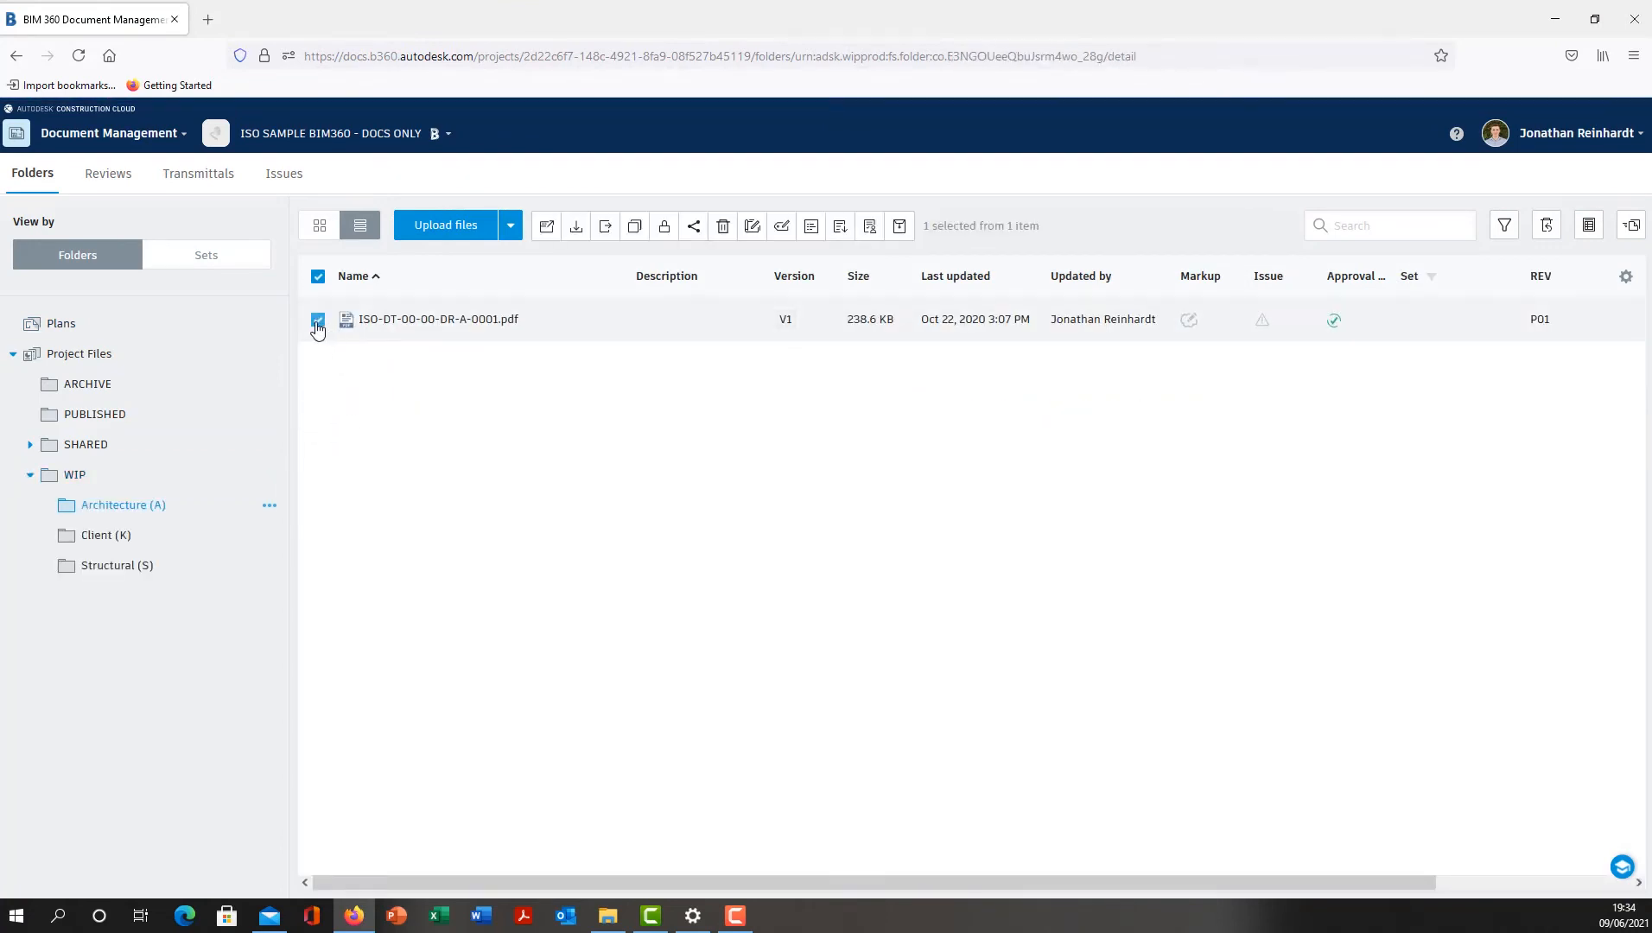
- Submit the selected PDF for review with the File QA approval workflow, naming the review "GF Plan Initial Design"
click(617, 321)
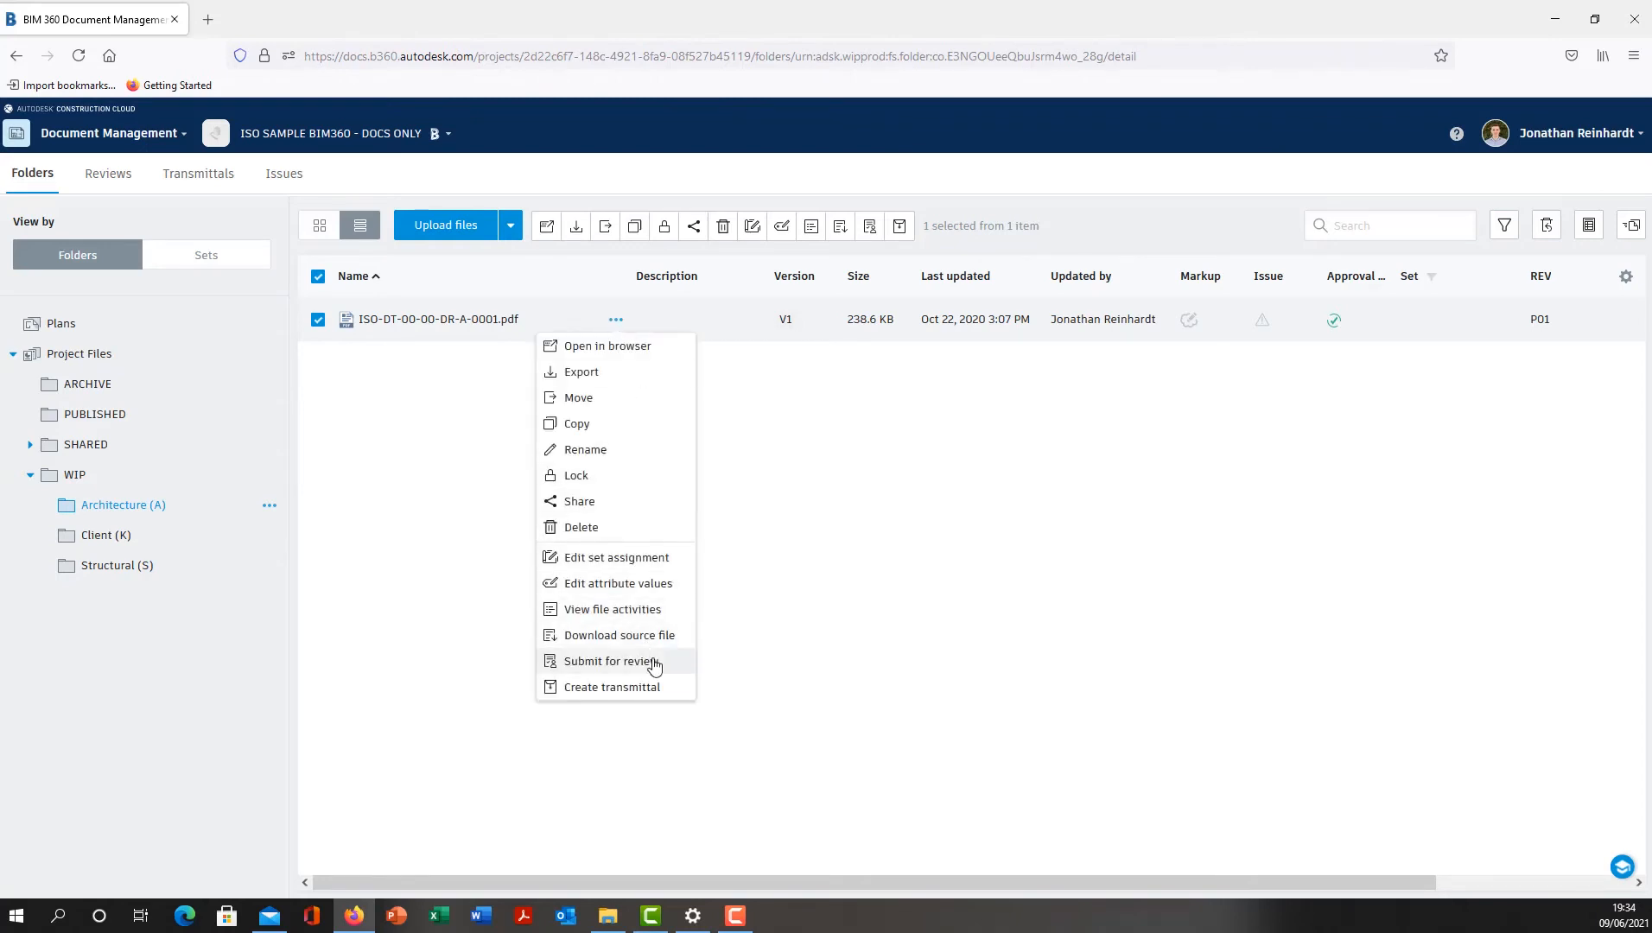
click(654, 663)
click(845, 262)
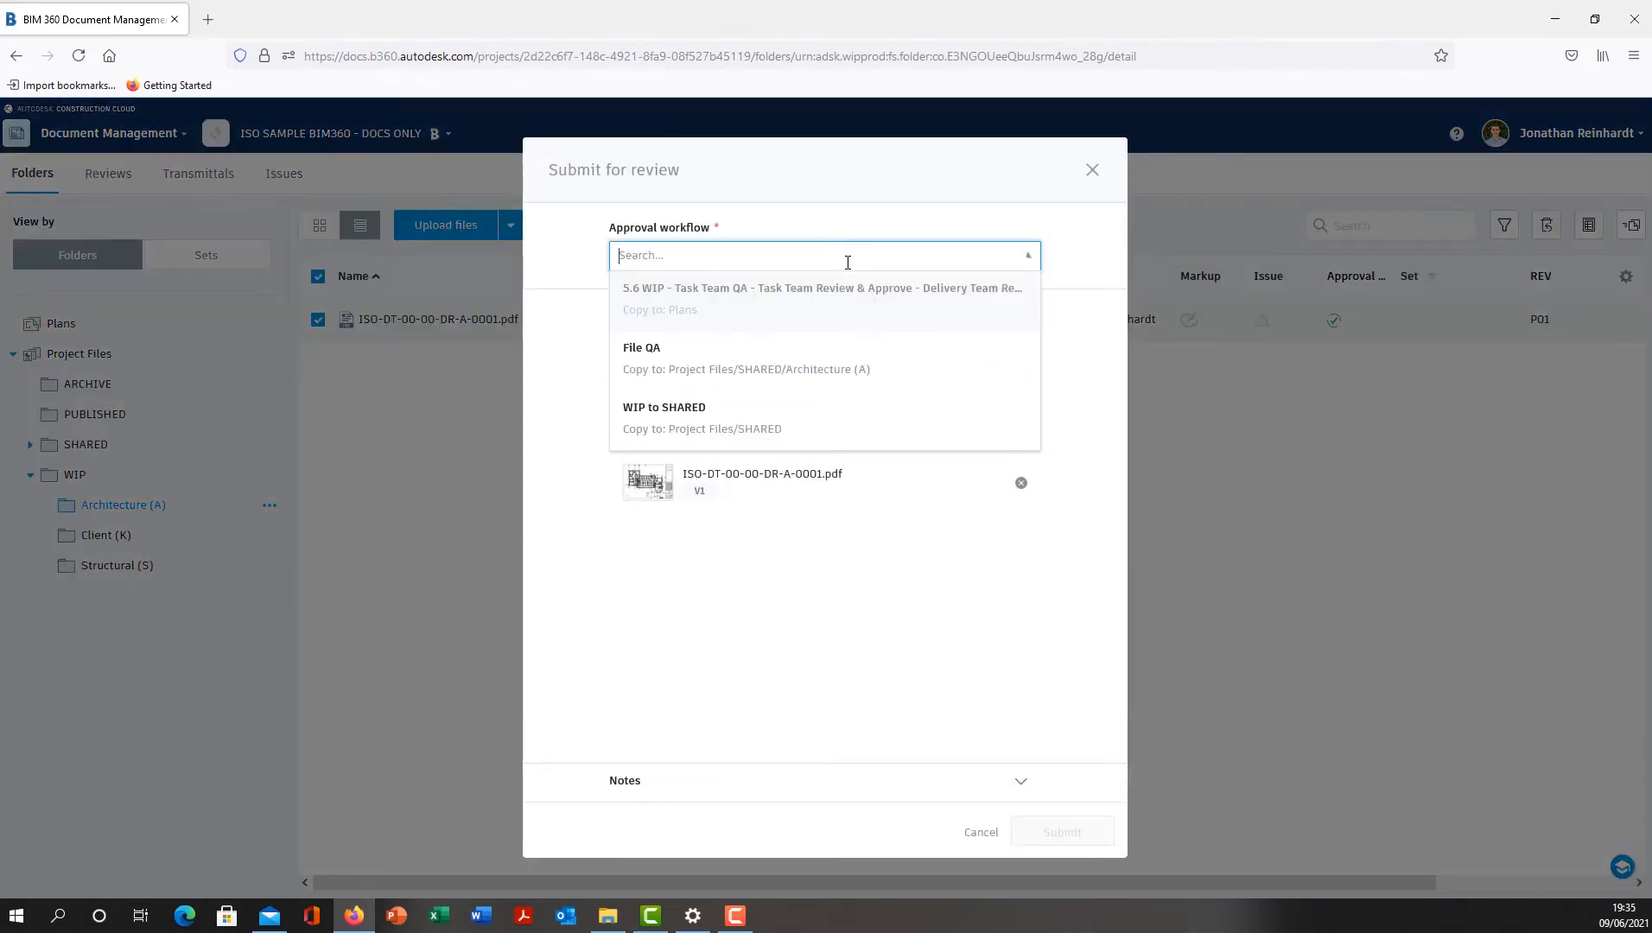
click(753, 365)
click(759, 537)
text(GF Plan Initial Design)
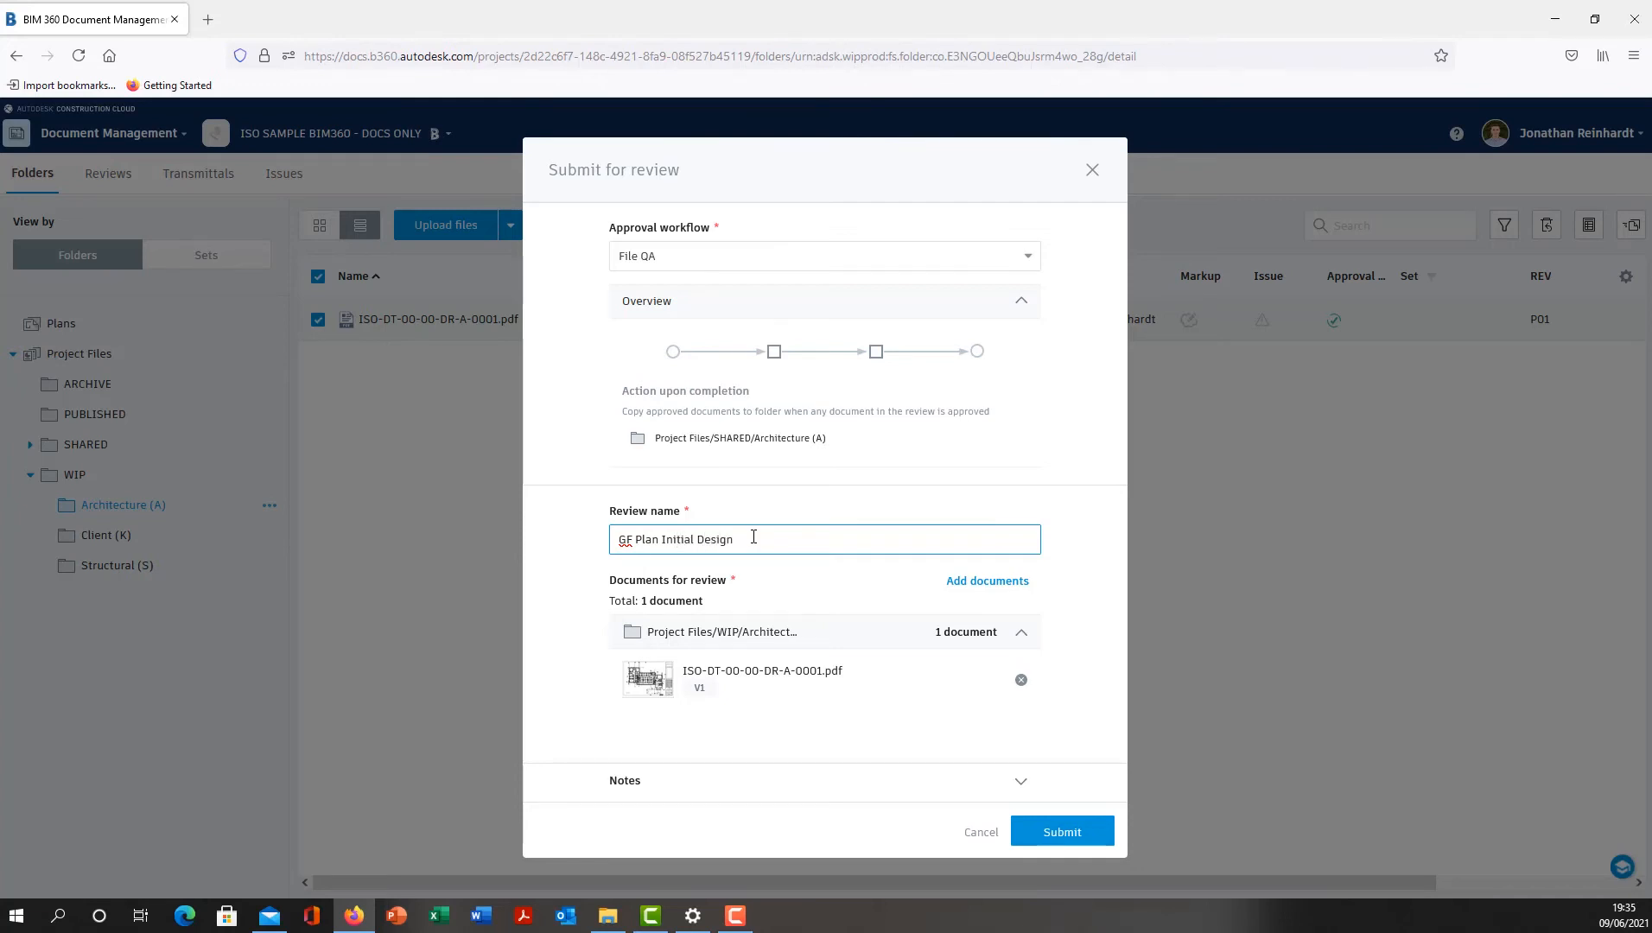
click(1062, 832)
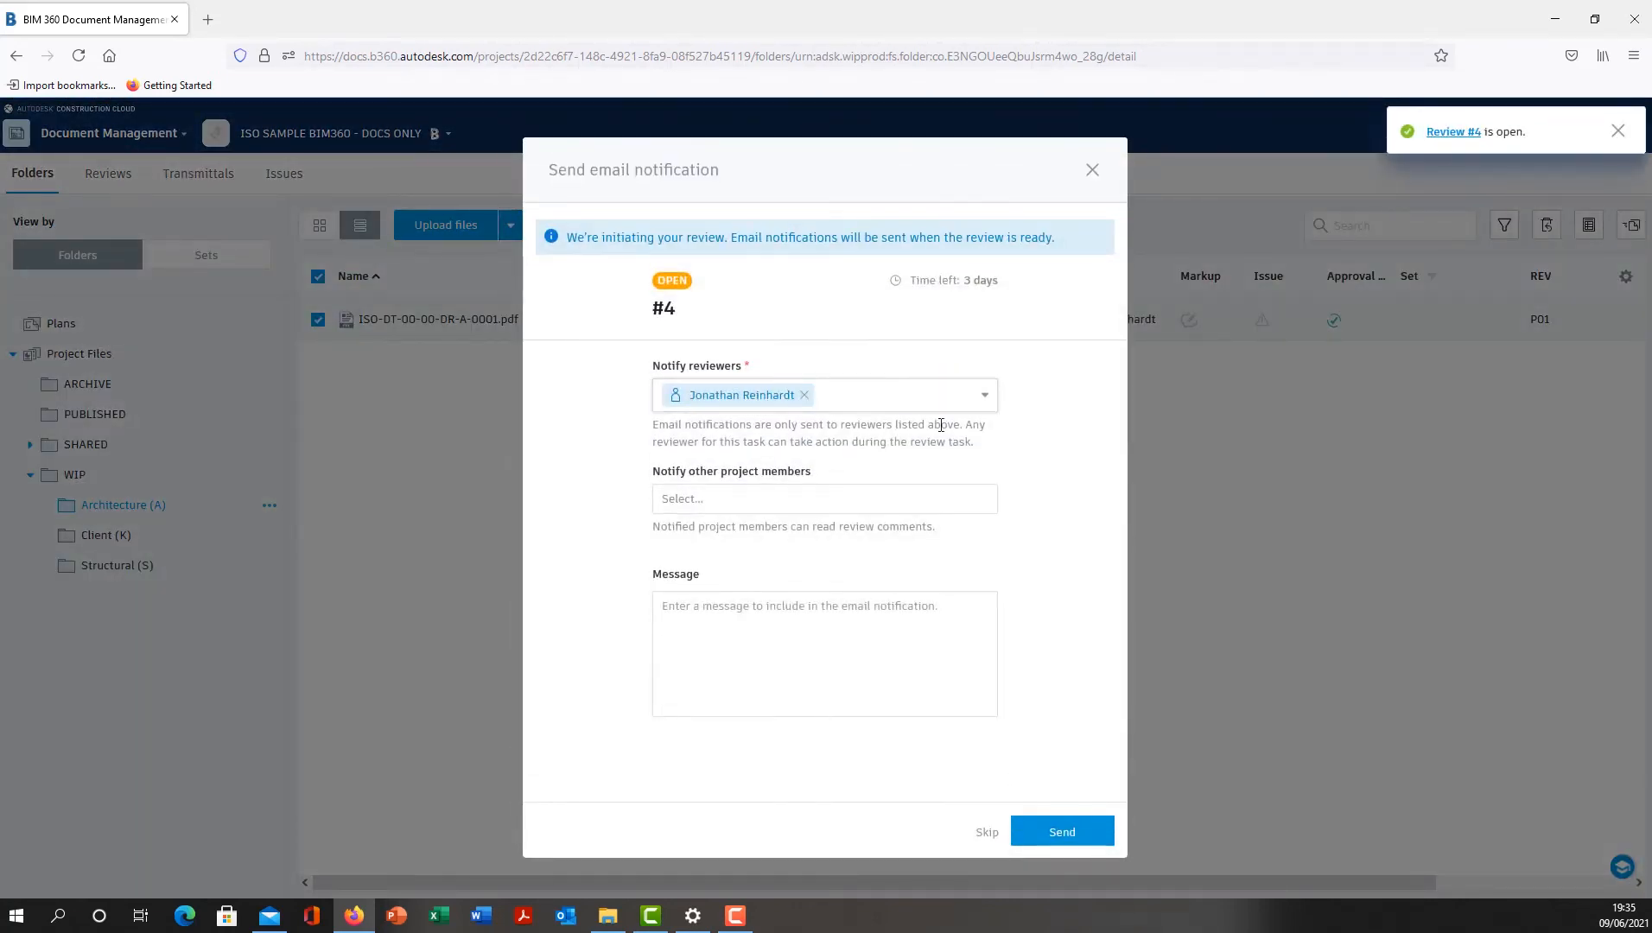
- Add the company Datech_Solutions to the other notified project members and send the review's email notification
click(827, 501)
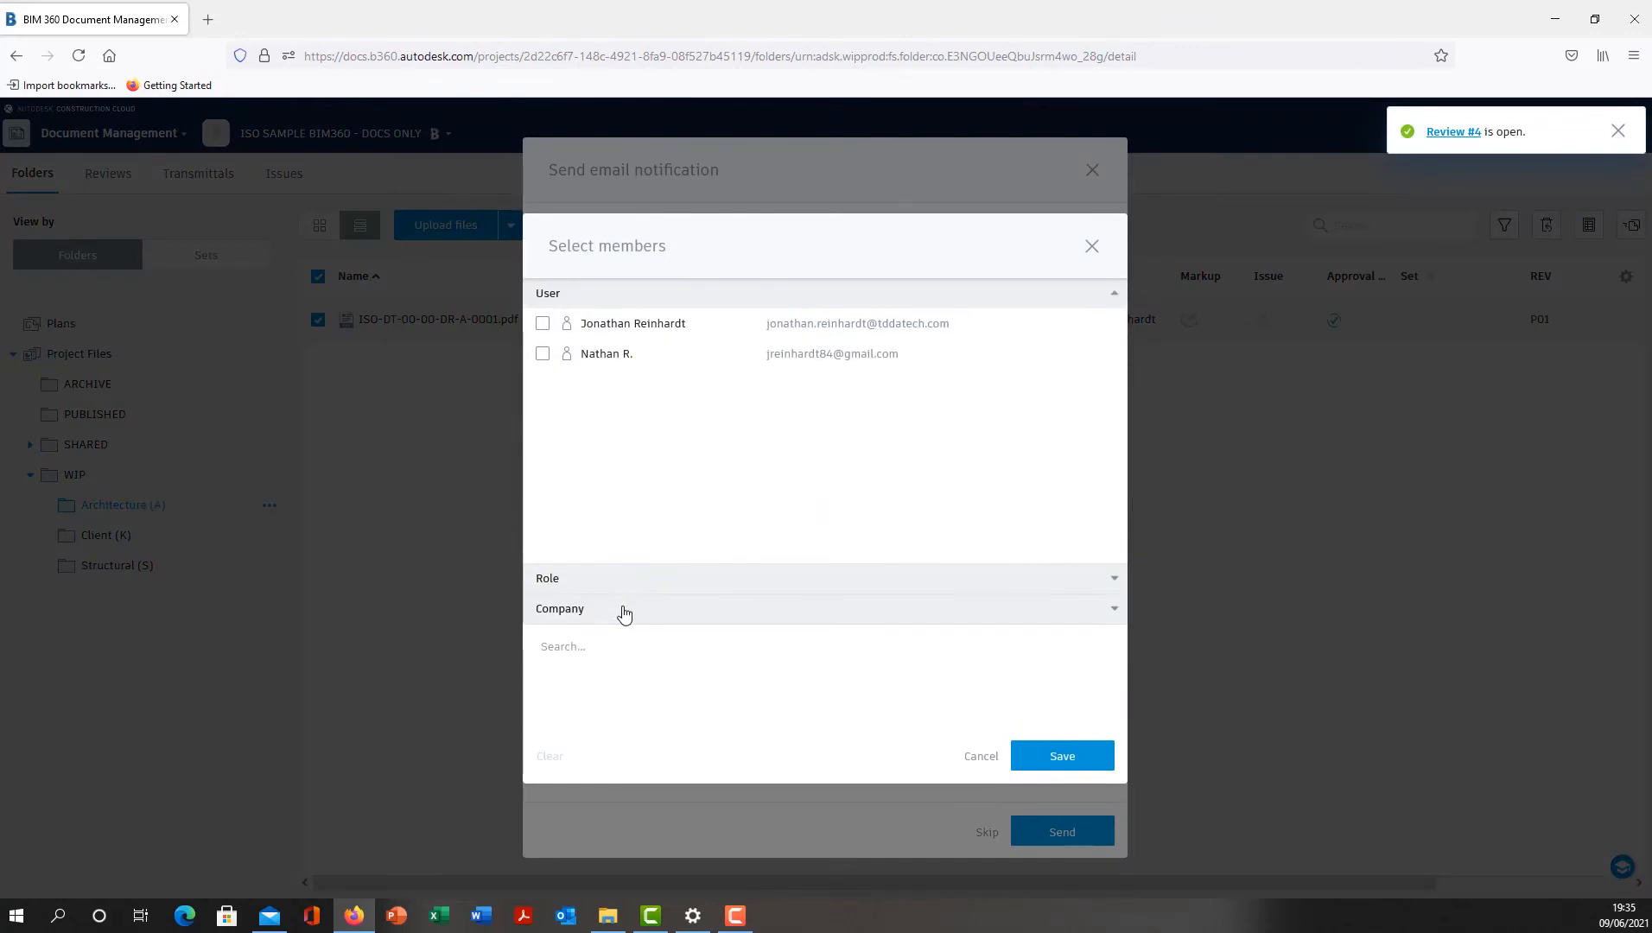
click(623, 610)
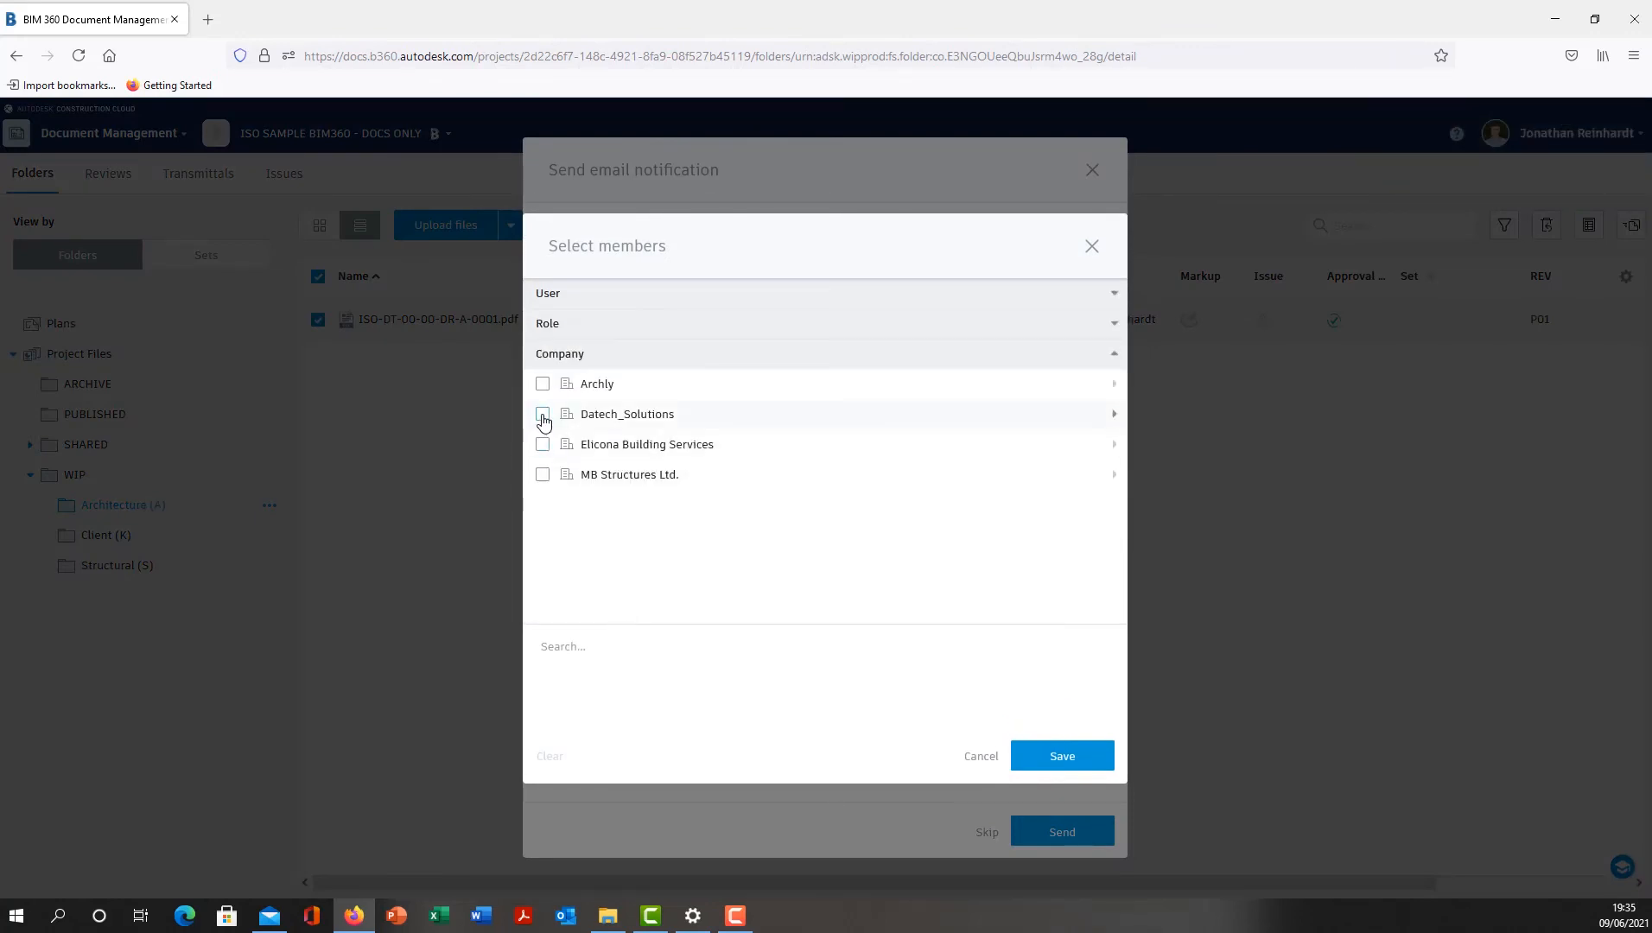
click(545, 416)
click(1062, 756)
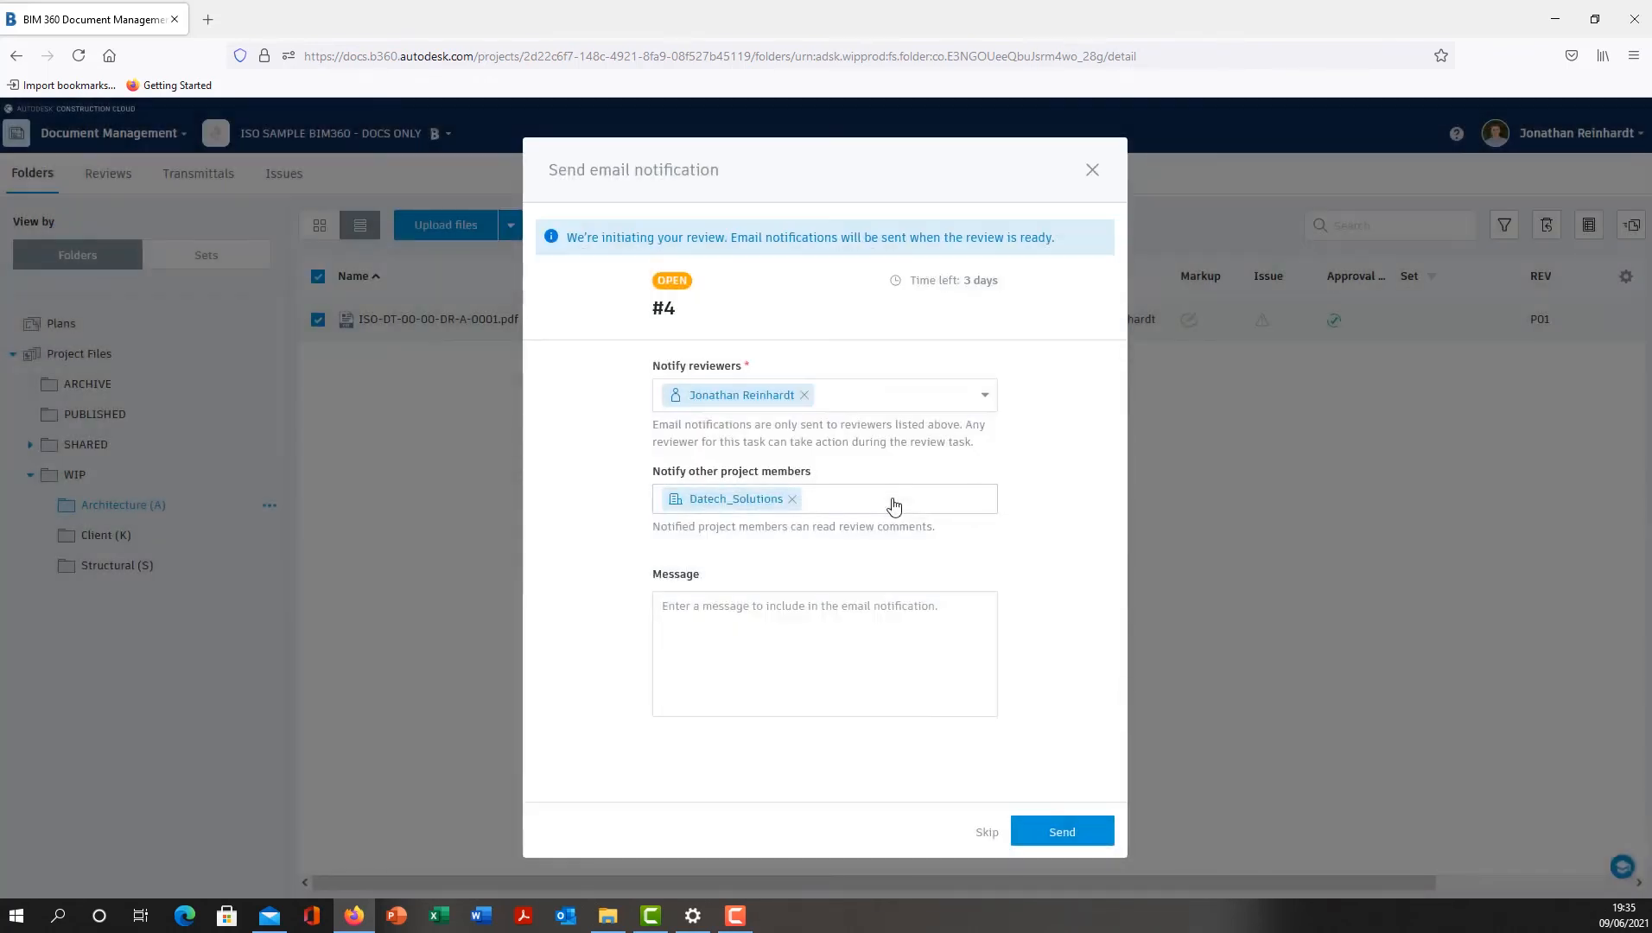
click(1062, 830)
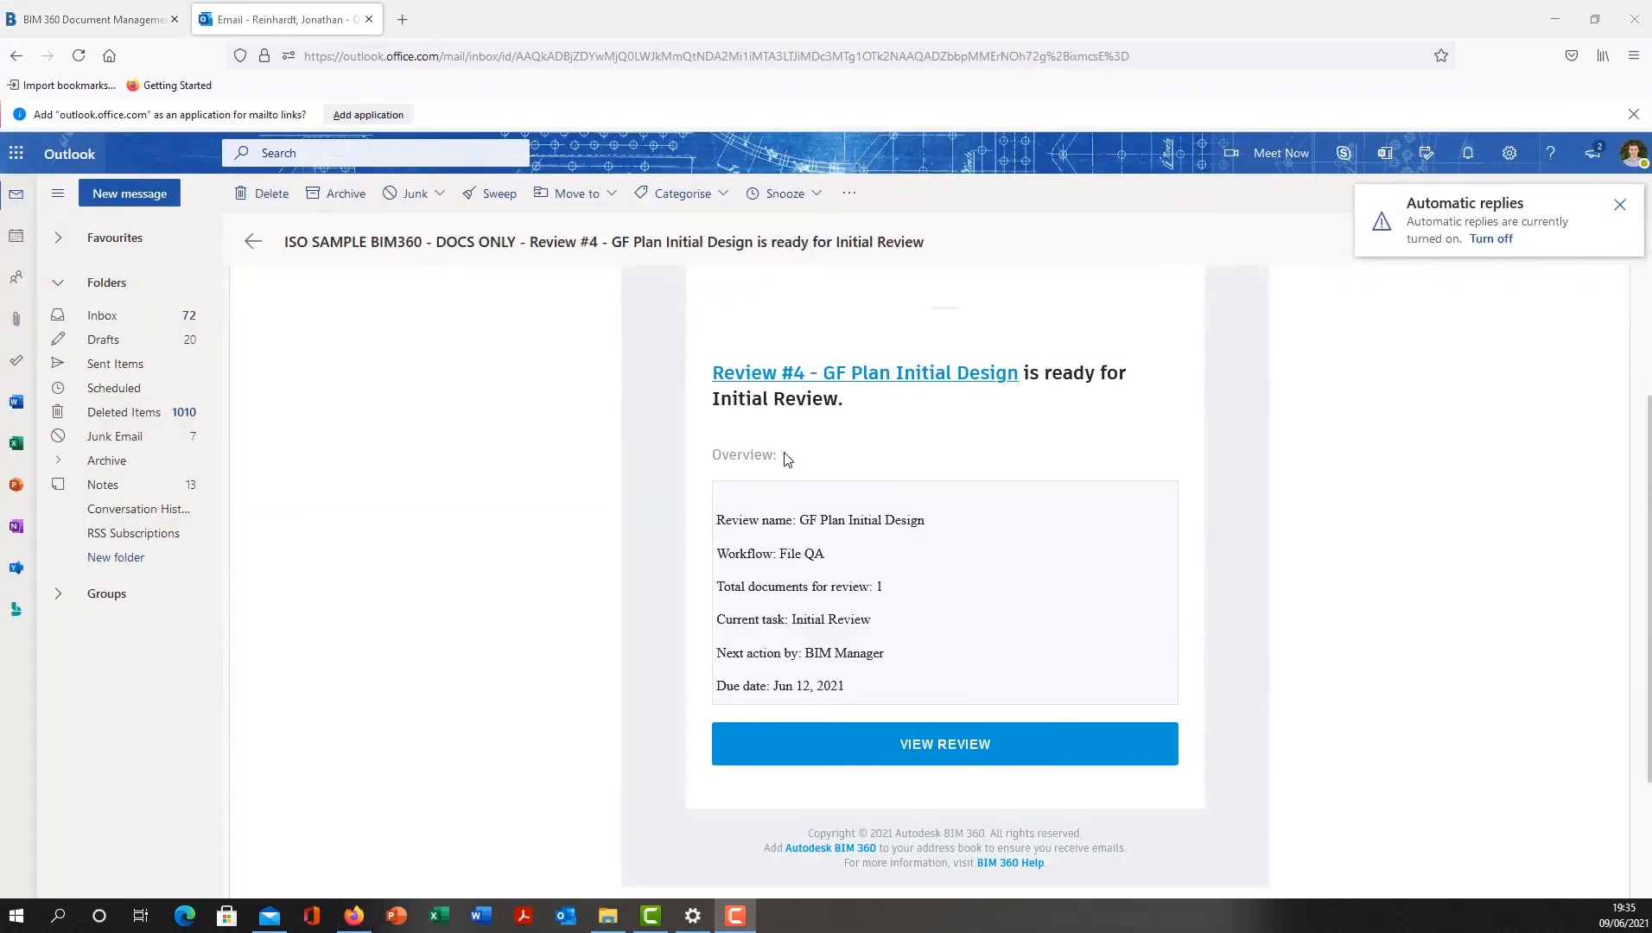
- Open the GF Plan Initial Design review from its notification email and examine the ground floor drawing and its issues
click(948, 743)
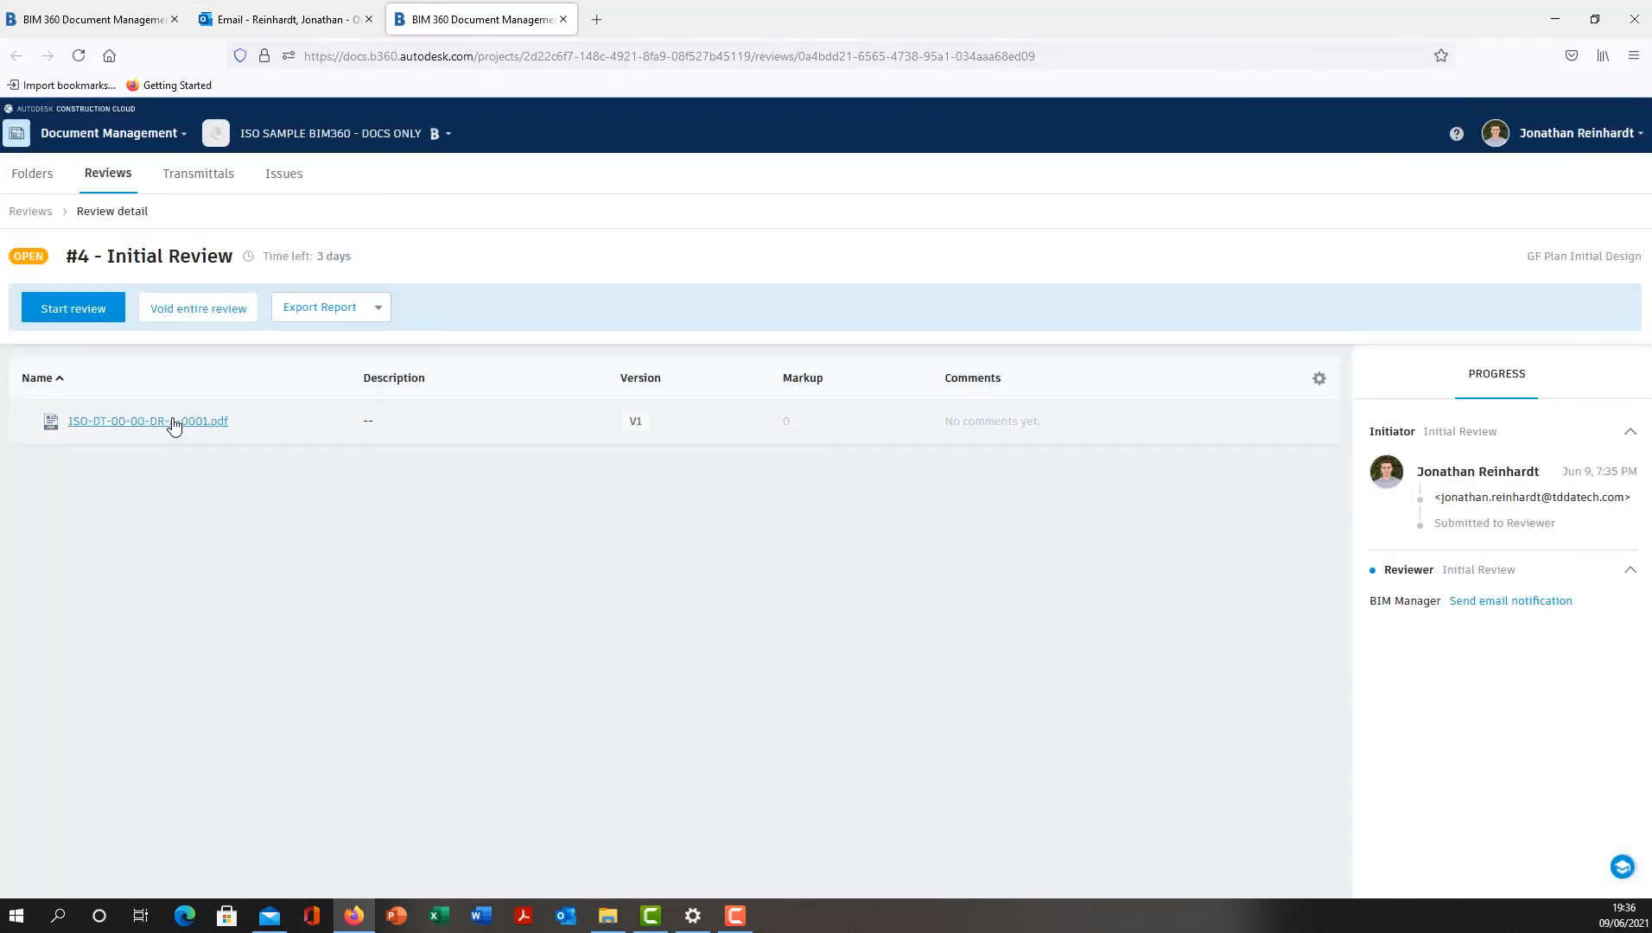
click(174, 423)
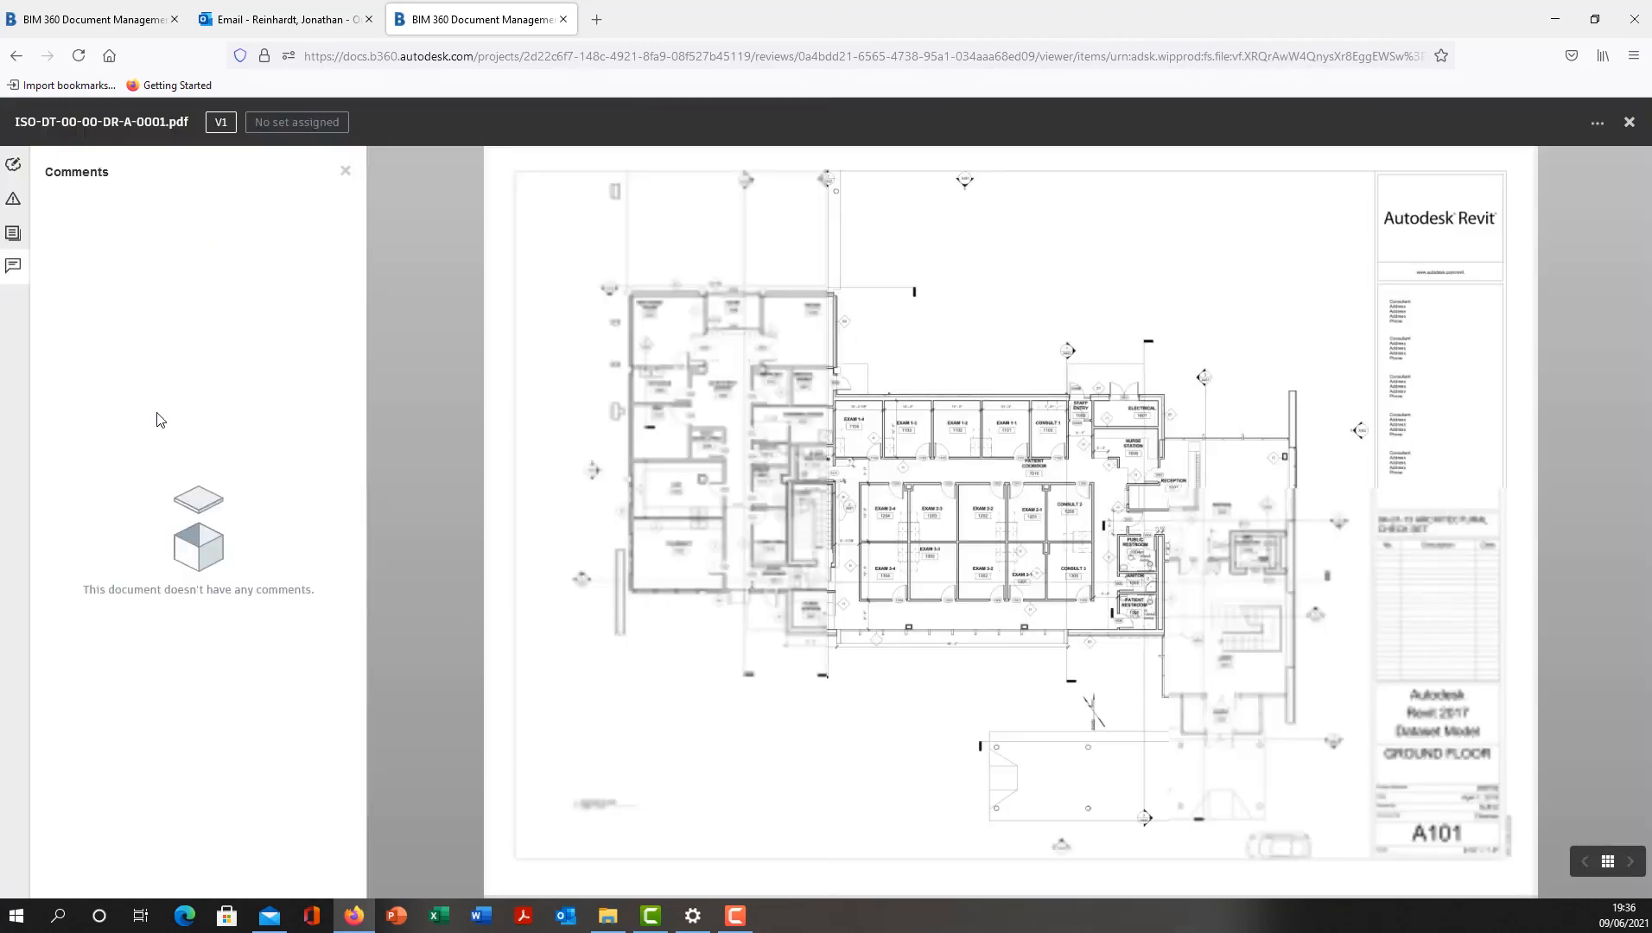
scroll(1088, 446, up, 2)
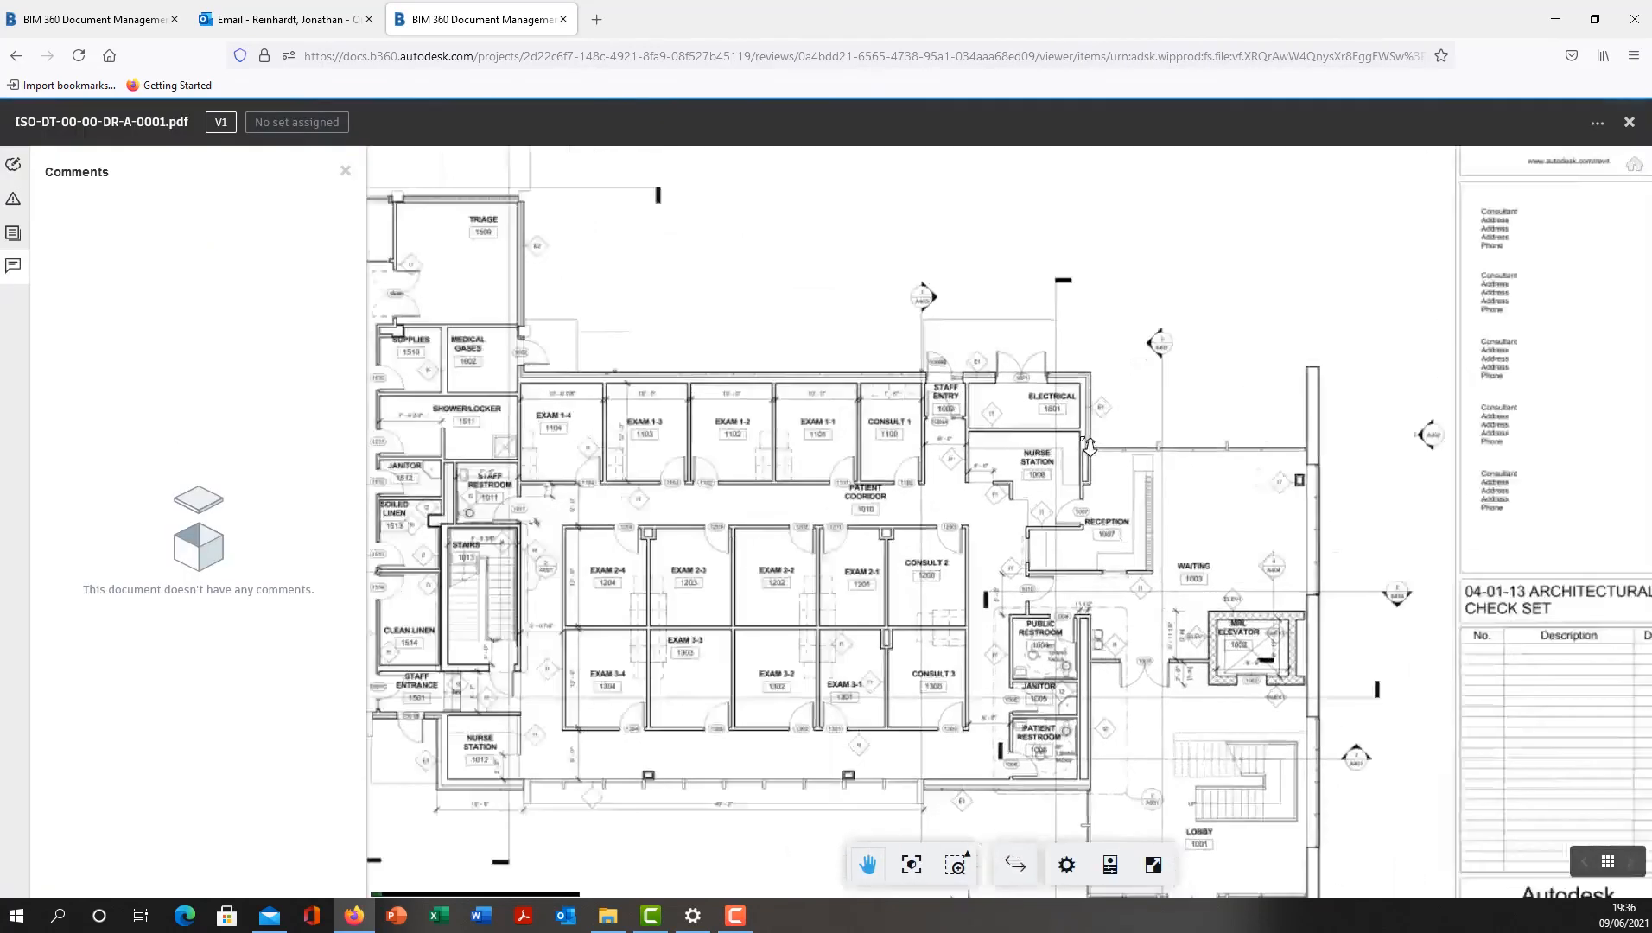
scroll(1089, 447, up, 3)
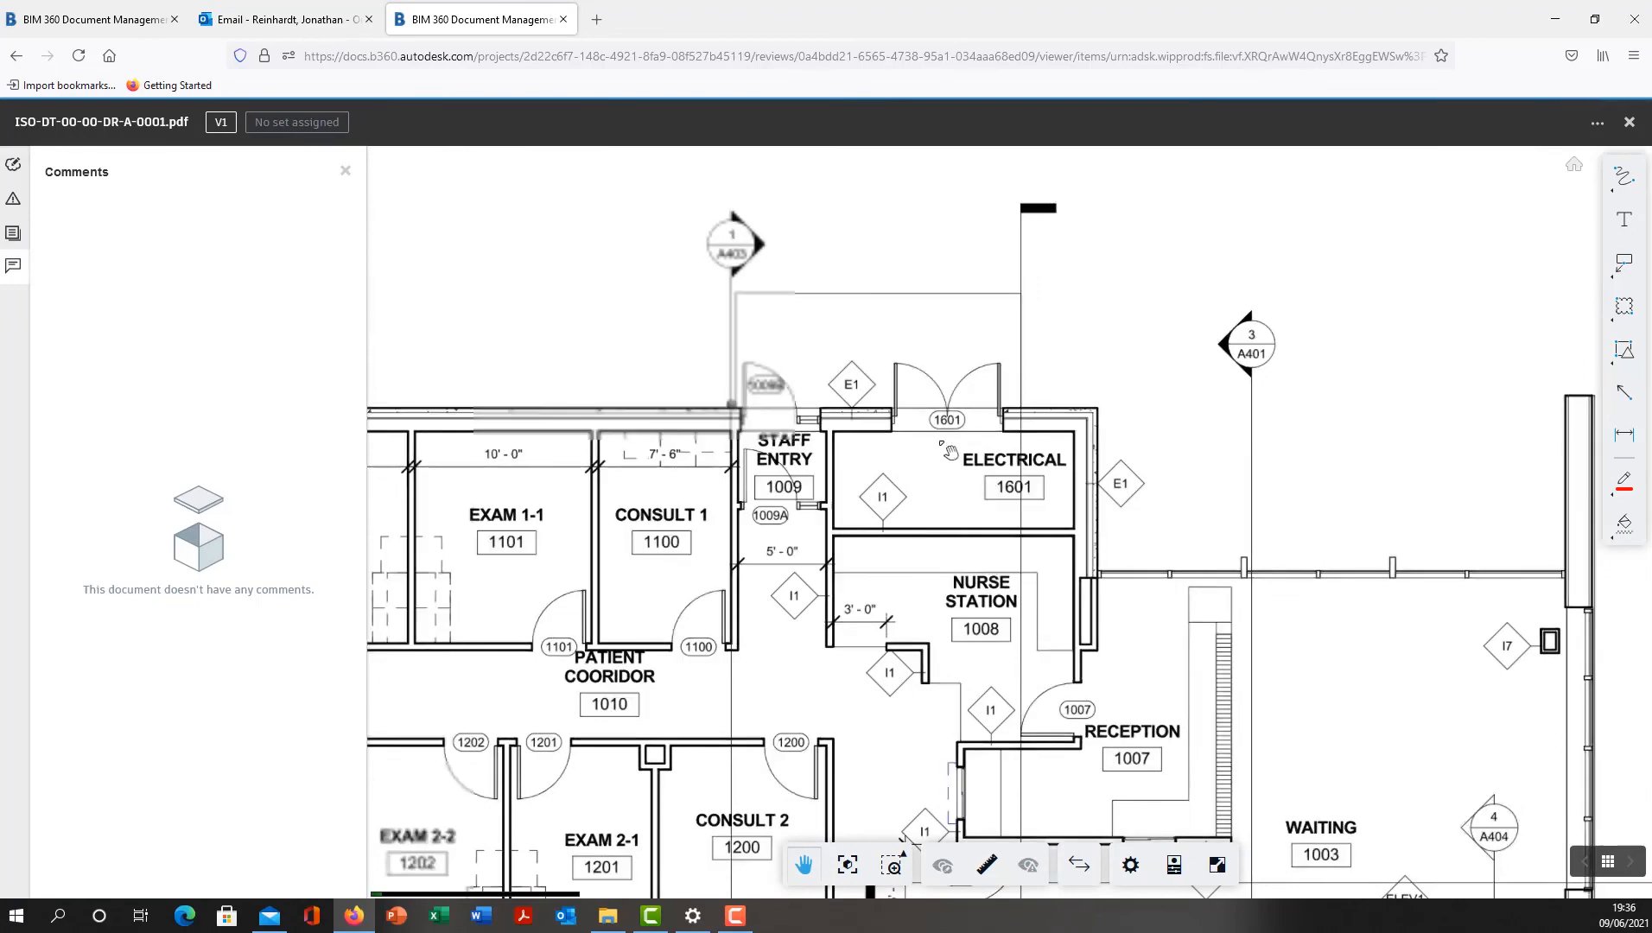
scroll(1041, 503, down, 4)
drag(1041, 505, 1405, 456)
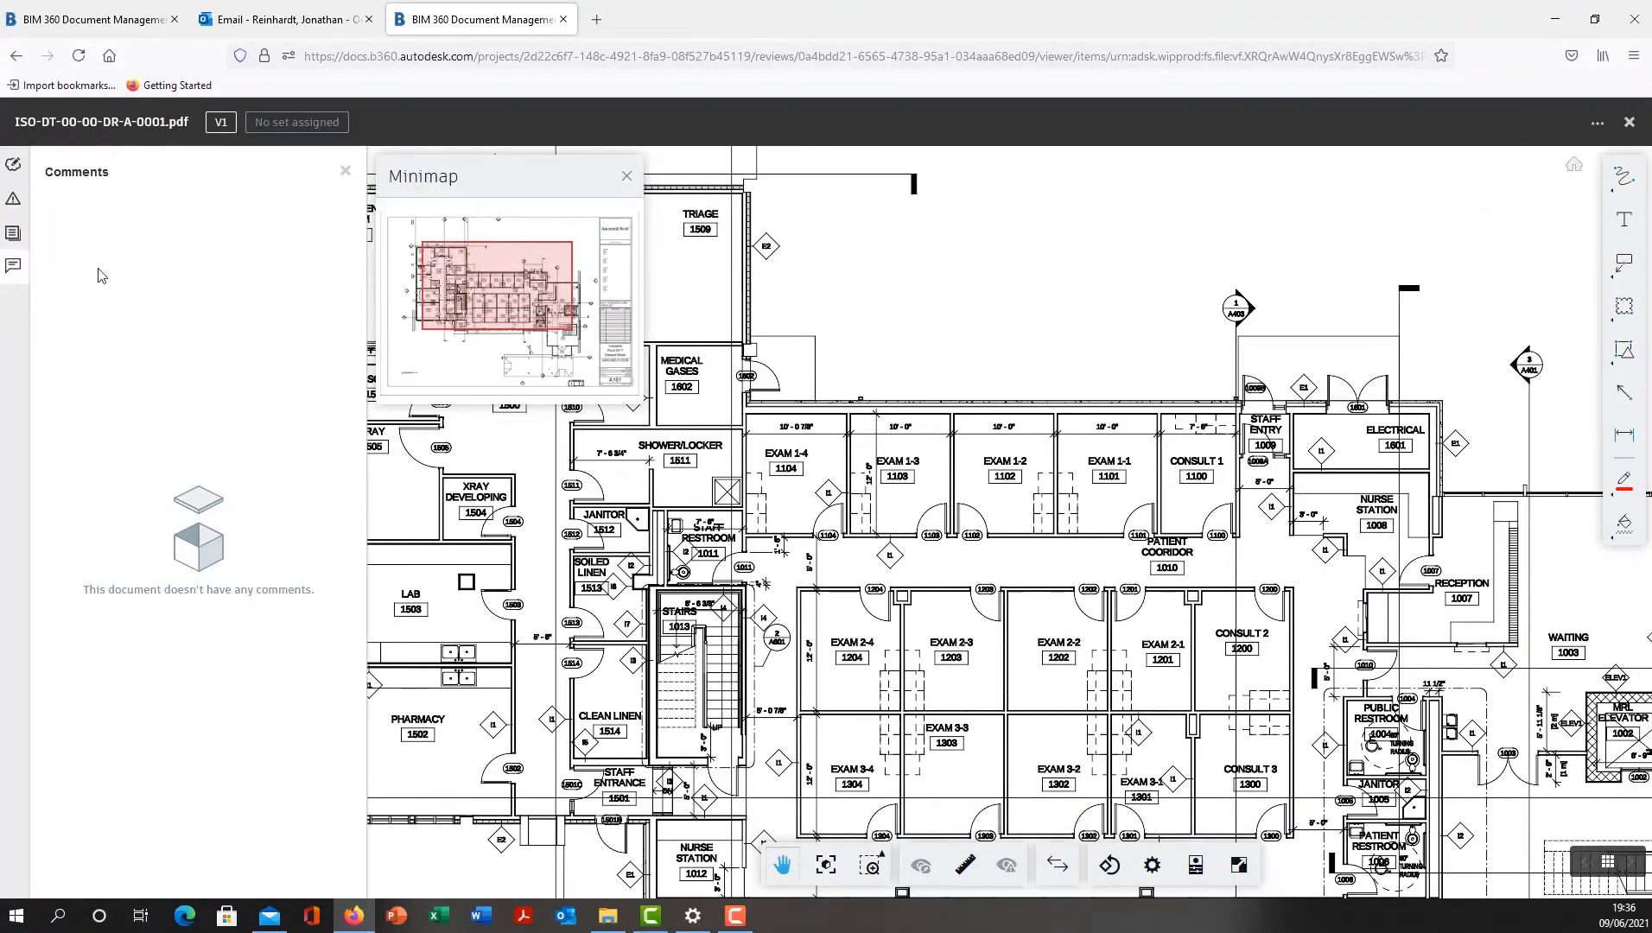
click(13, 200)
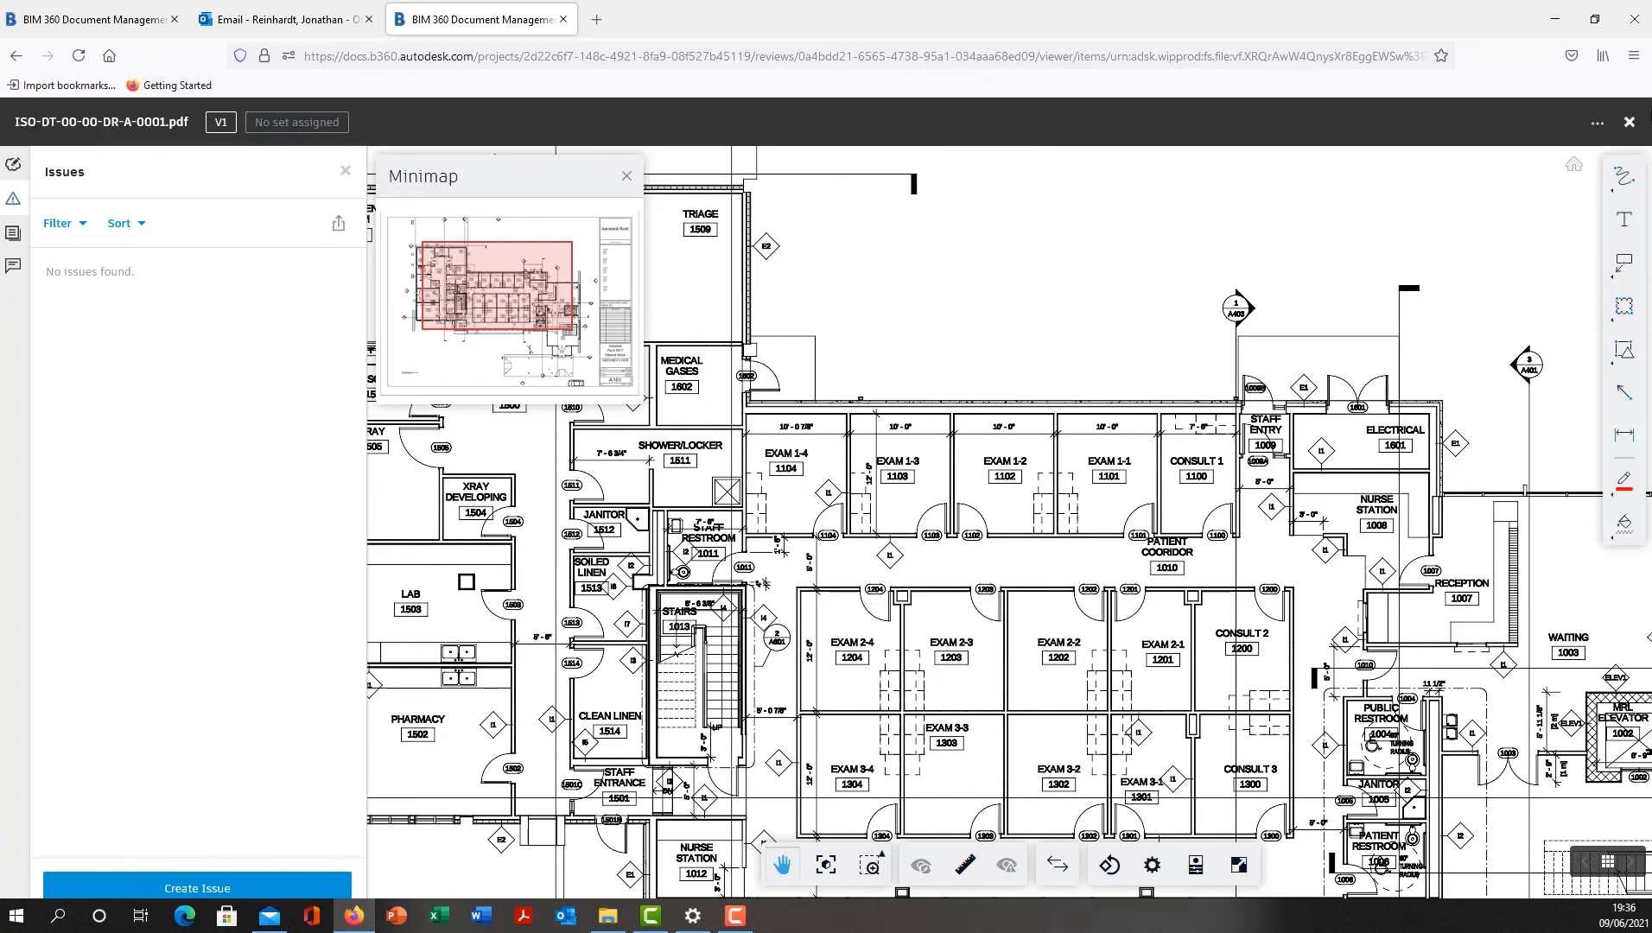
click(1629, 122)
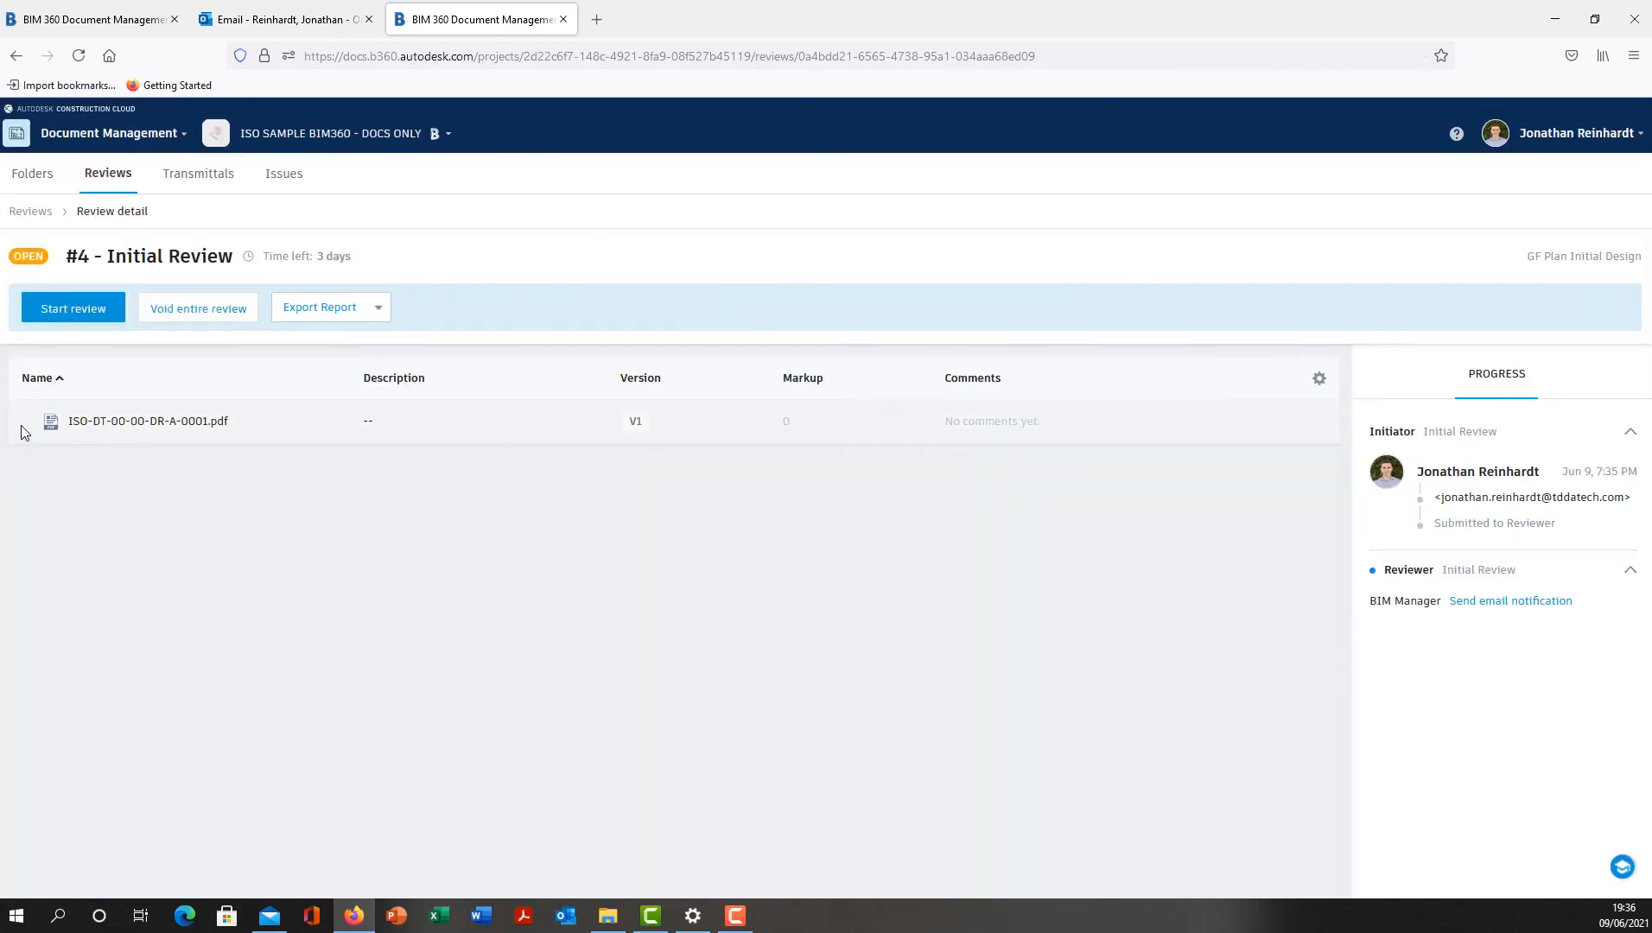
- Start the Initial Review task and submit it without notes
click(84, 311)
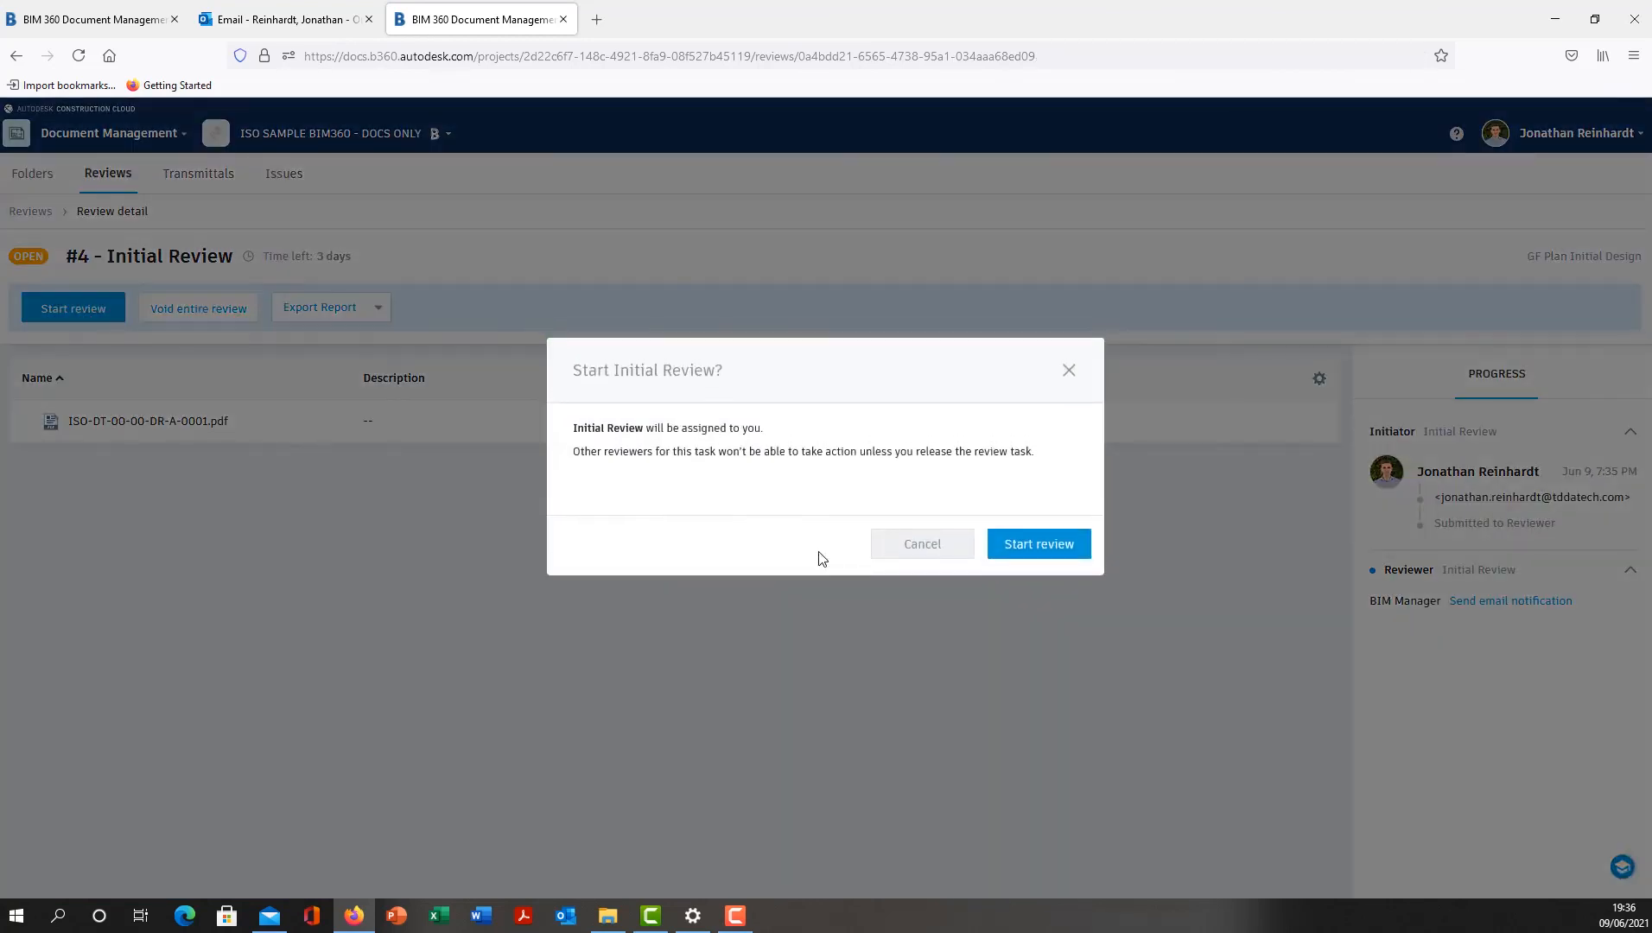
click(1065, 551)
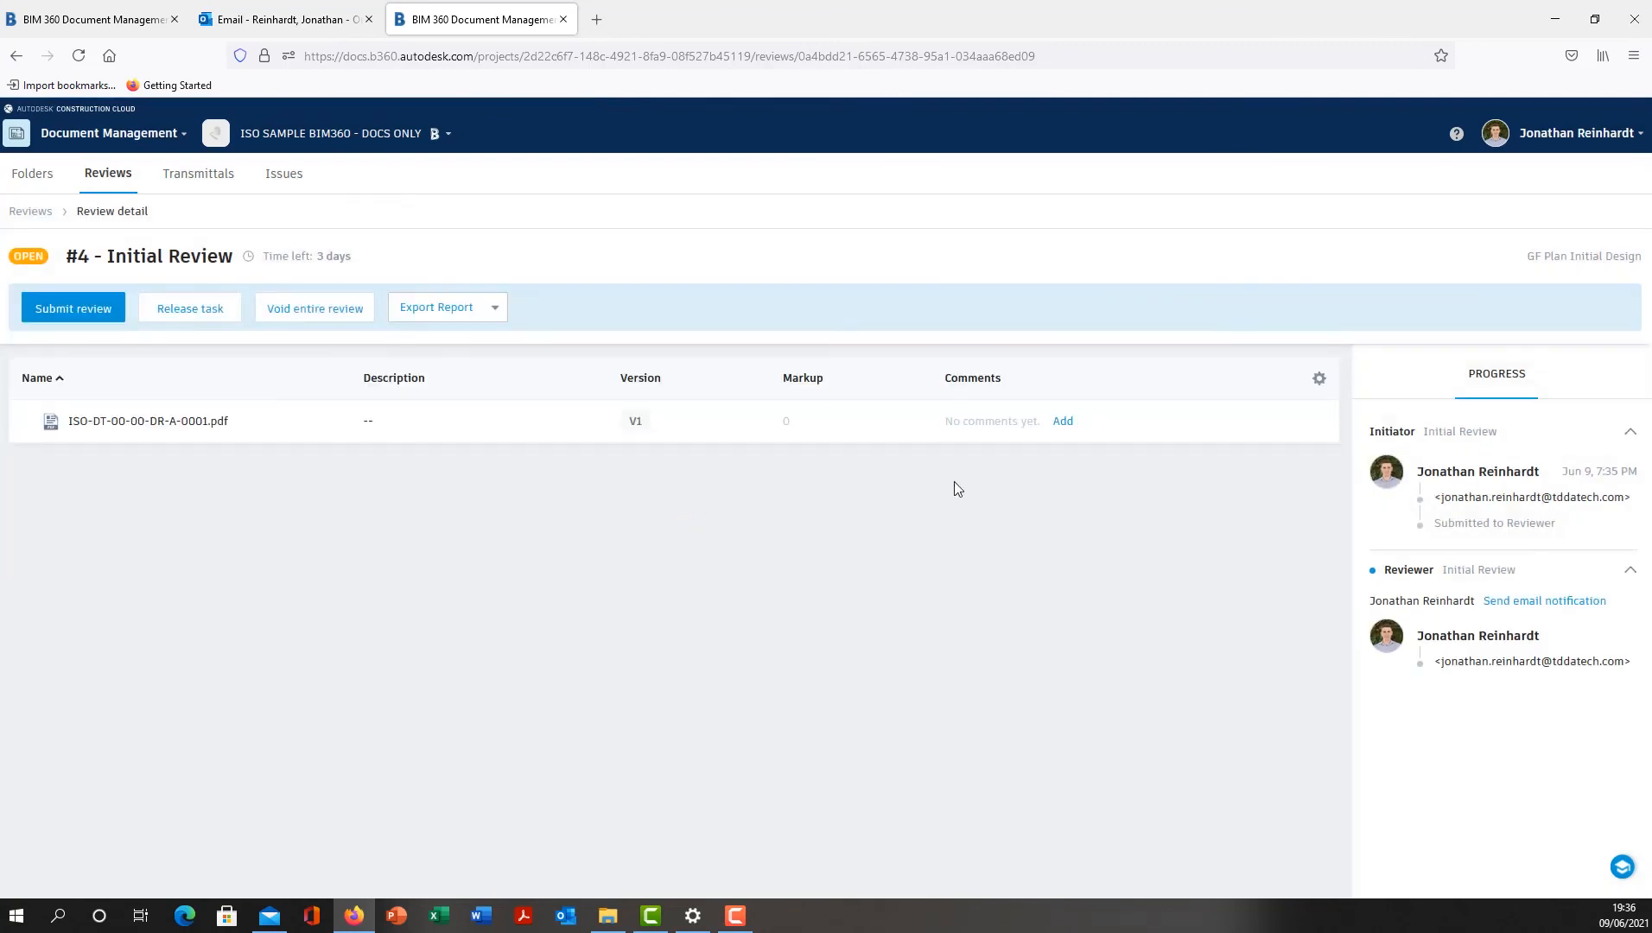
click(74, 308)
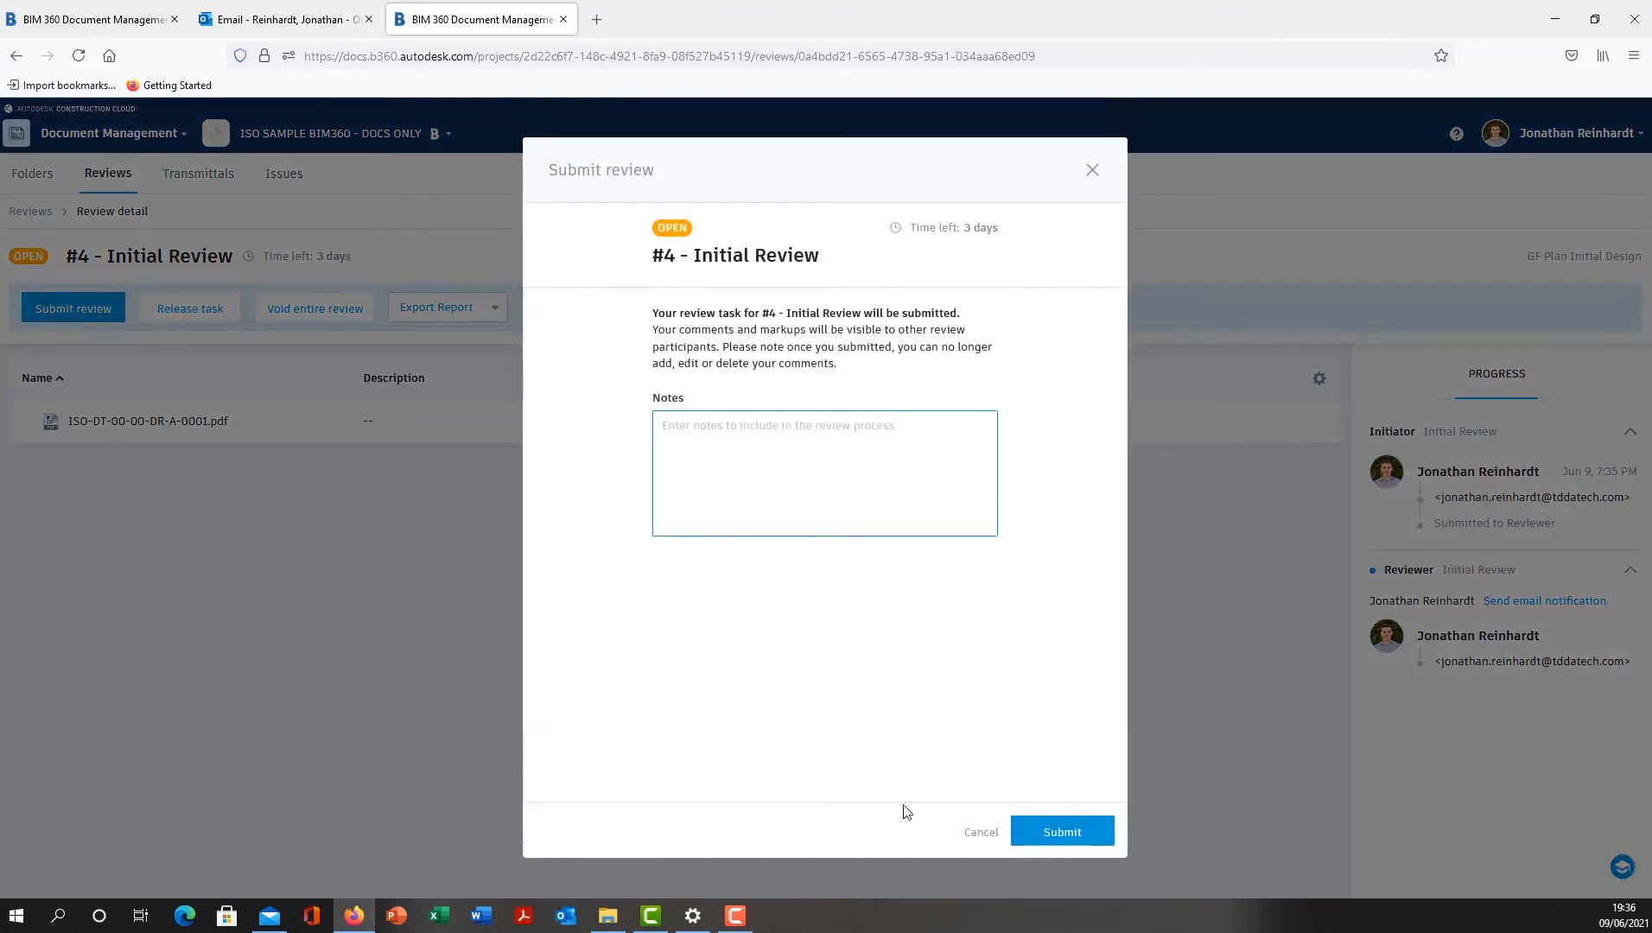
click(1058, 834)
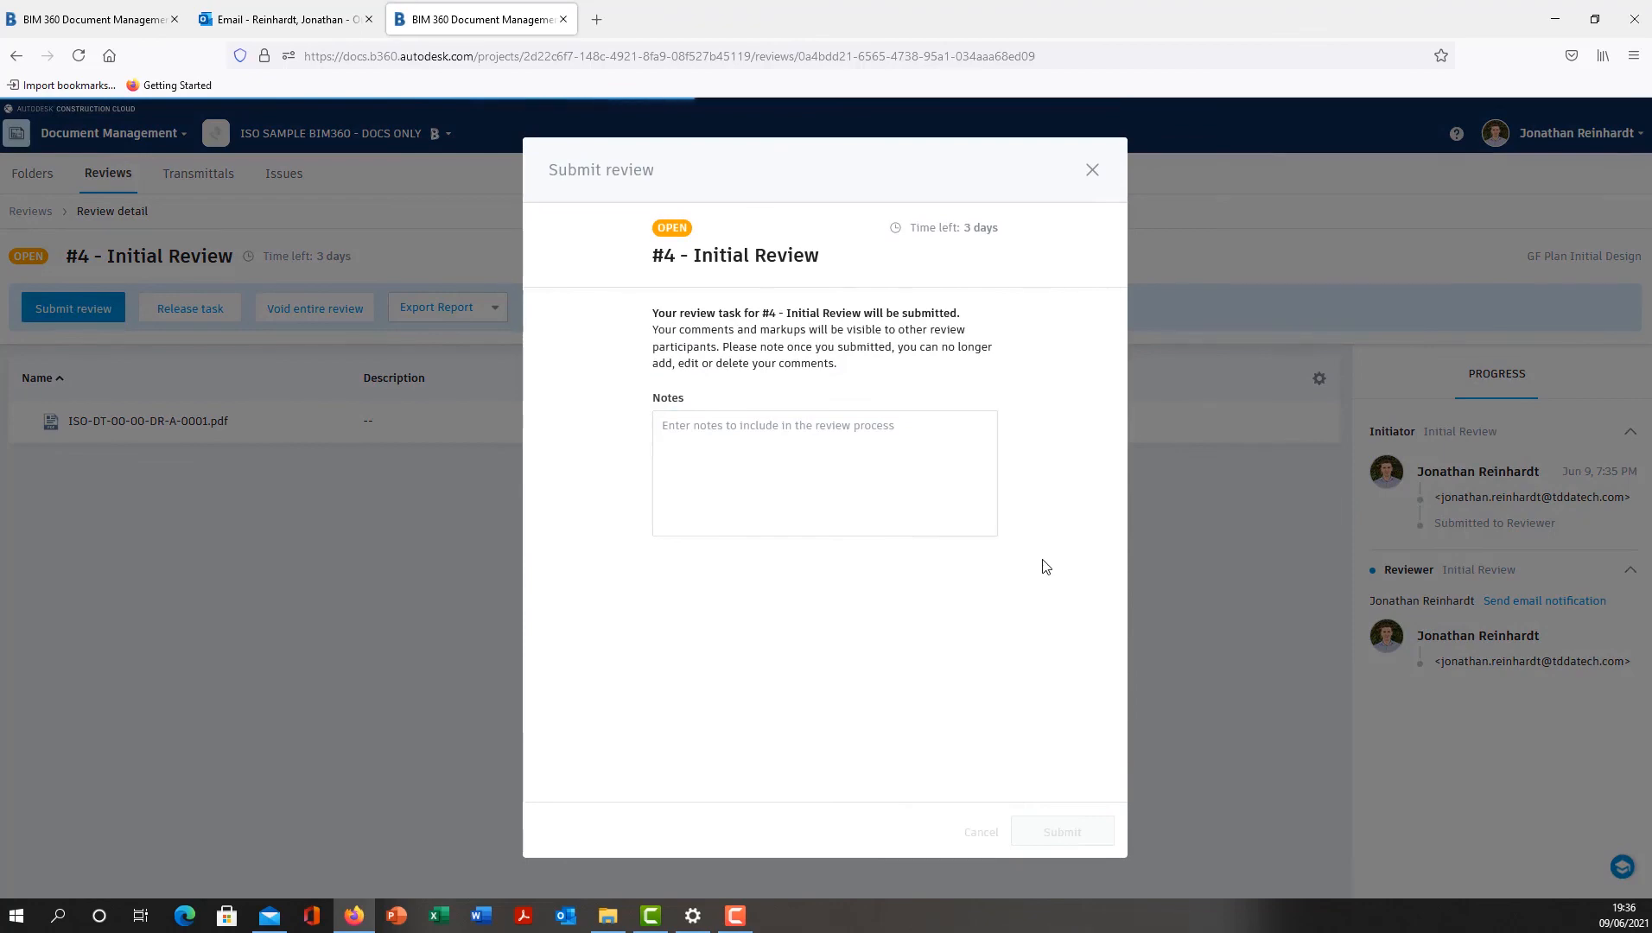